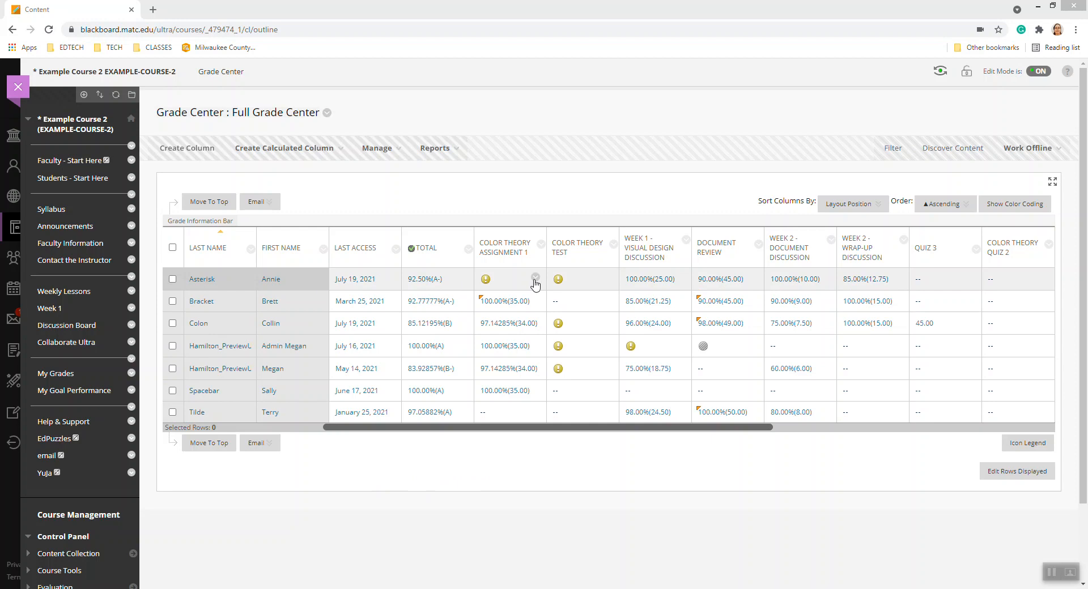
From the Grade Center, open the first student's late Color Theory Assignment 1 attempt for grading
{"action": "left_click", "coordinate": [536, 280]}
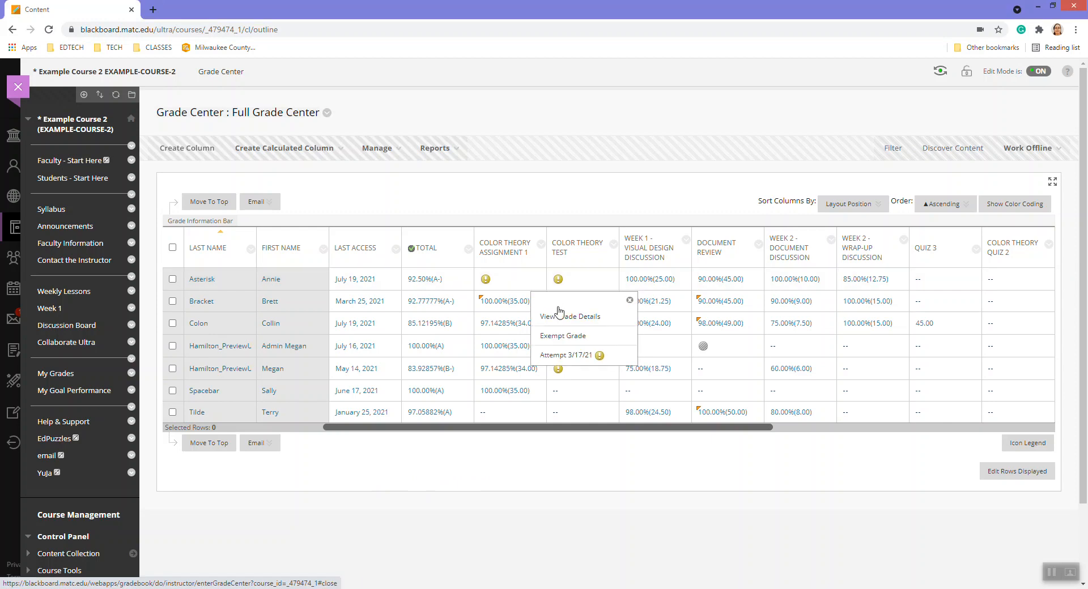
{"action": "left_click", "coordinate": [607, 365]}
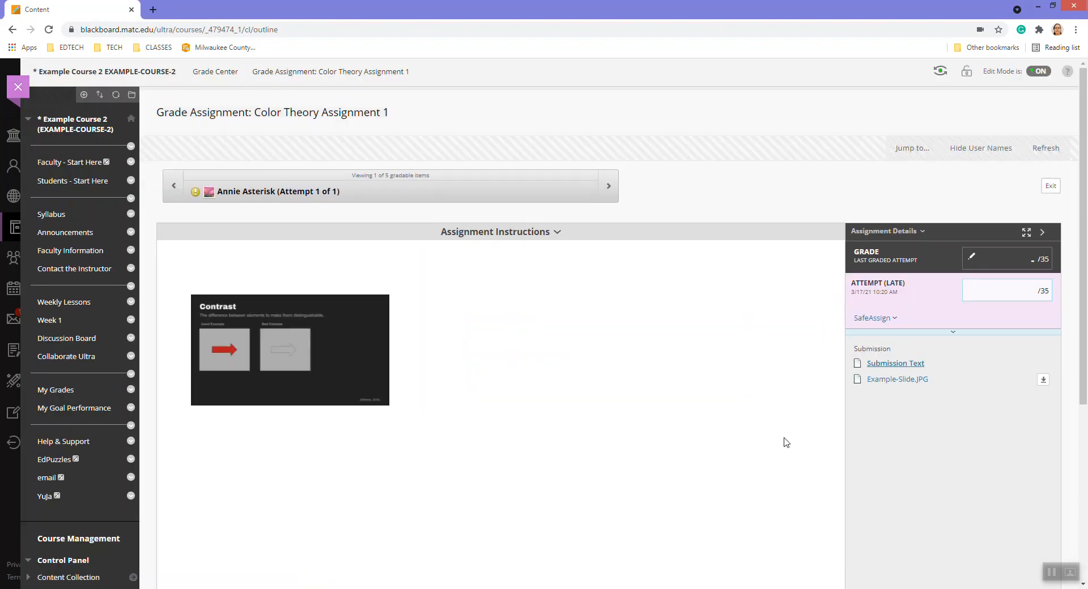
Expand Feedback to Learner, open it in the full content editor, and show the add-content list
{"action": "left_click", "coordinate": [953, 332]}
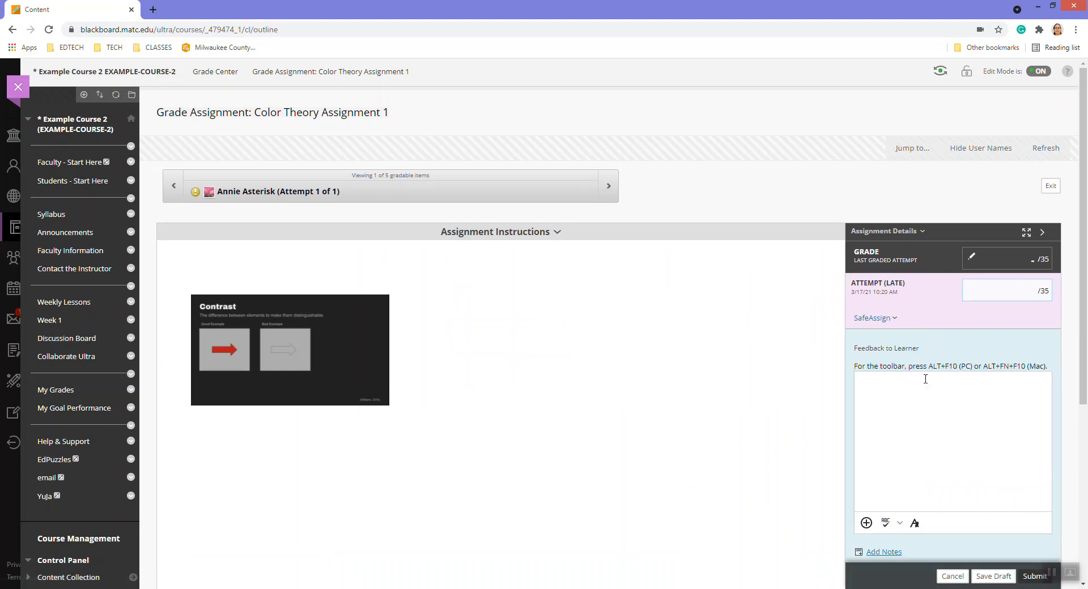
{"action": "scroll", "coordinate": [919, 397], "scroll_direction": "down", "scroll_amount": 1}
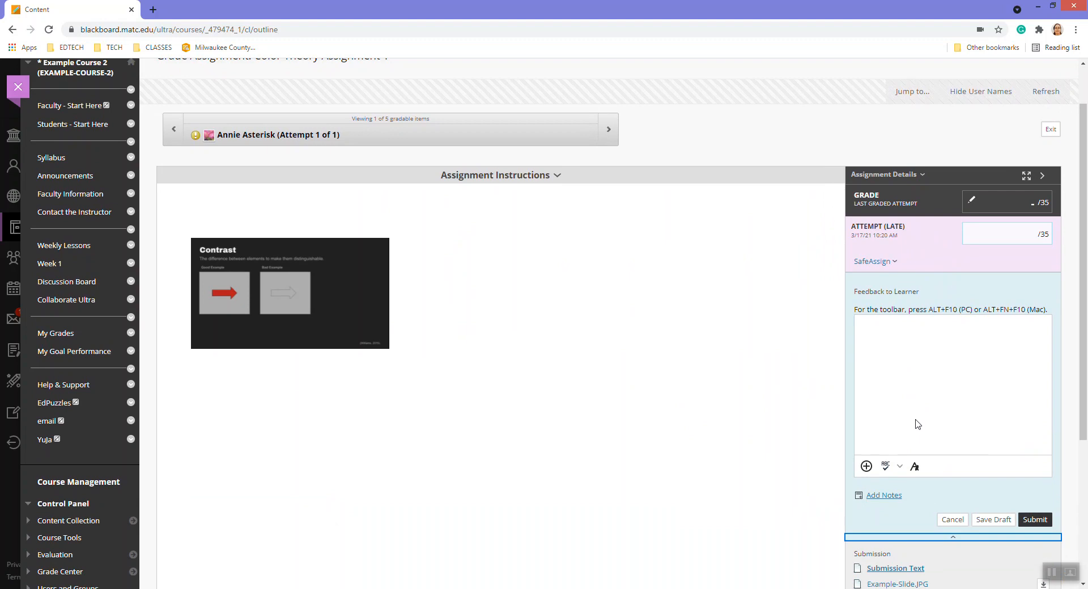
{"action": "left_click", "coordinate": [915, 466]}
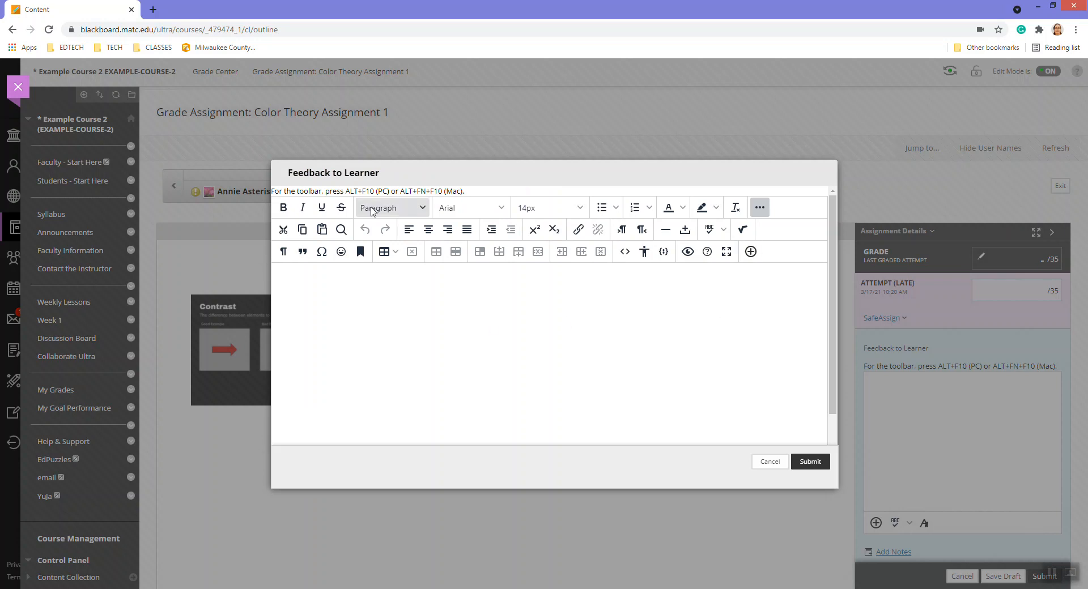
{"action": "left_click", "coordinate": [751, 253]}
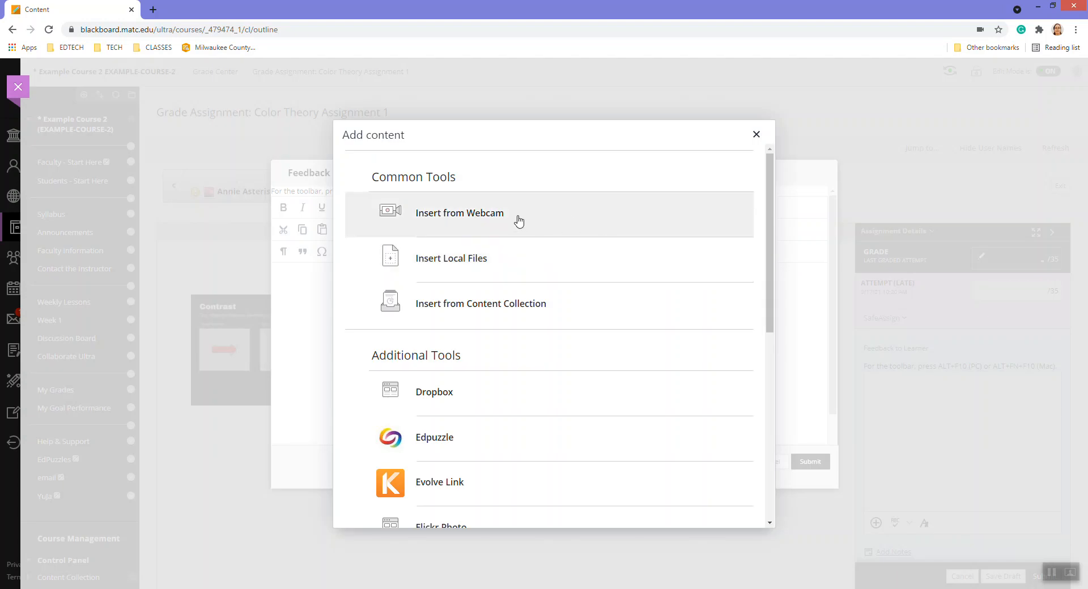
Record a 27-second webcam feedback clip with Insert from Webcam, save it, and select its default name
{"action": "left_click", "coordinate": [519, 221]}
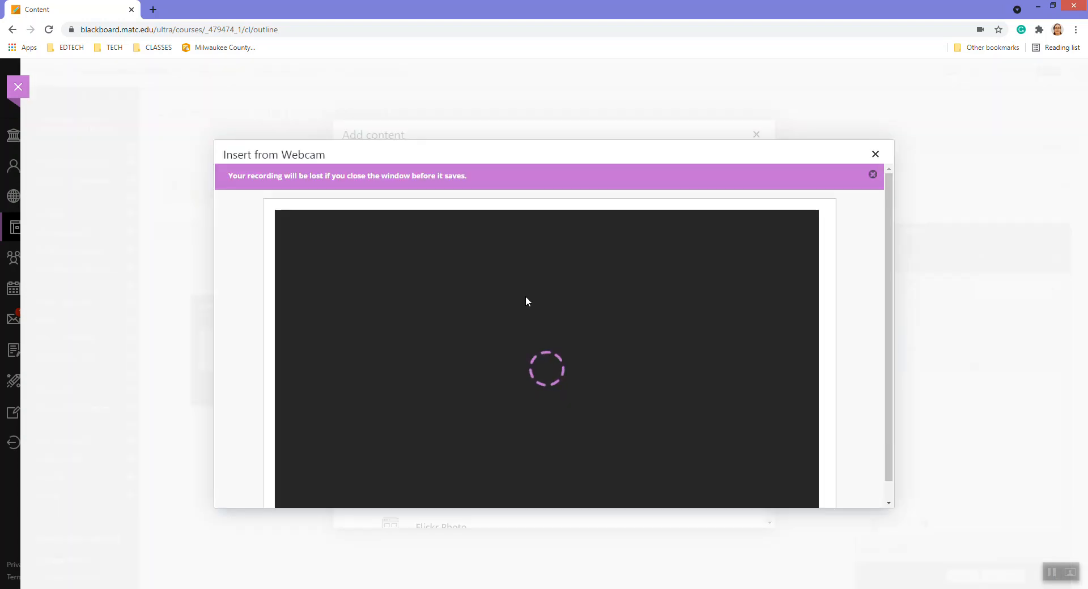
{"action": "left_click", "coordinate": [872, 174]}
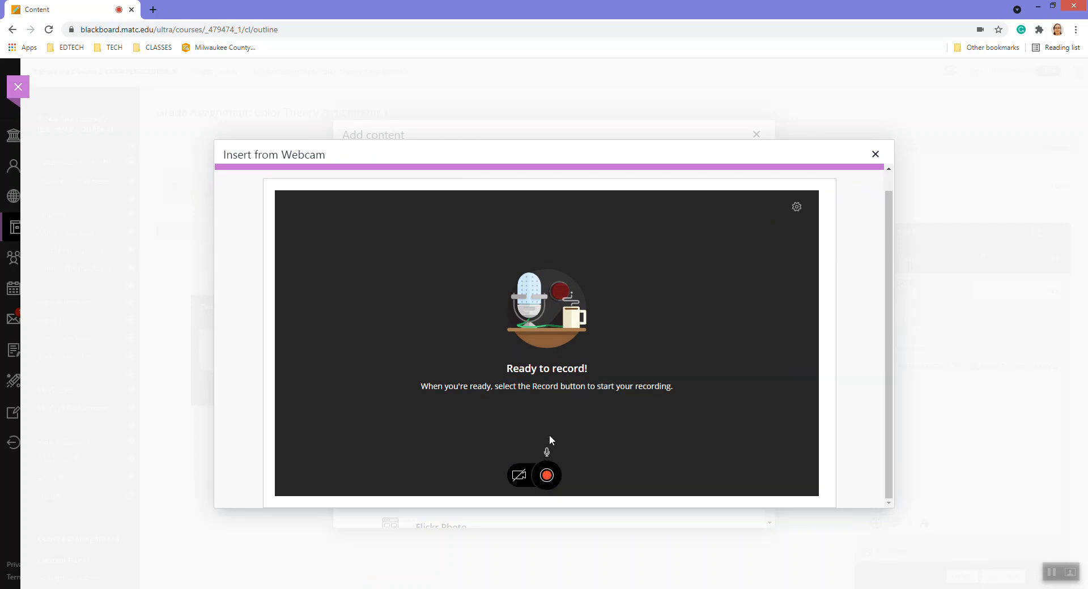
{"action": "left_click", "coordinate": [547, 476]}
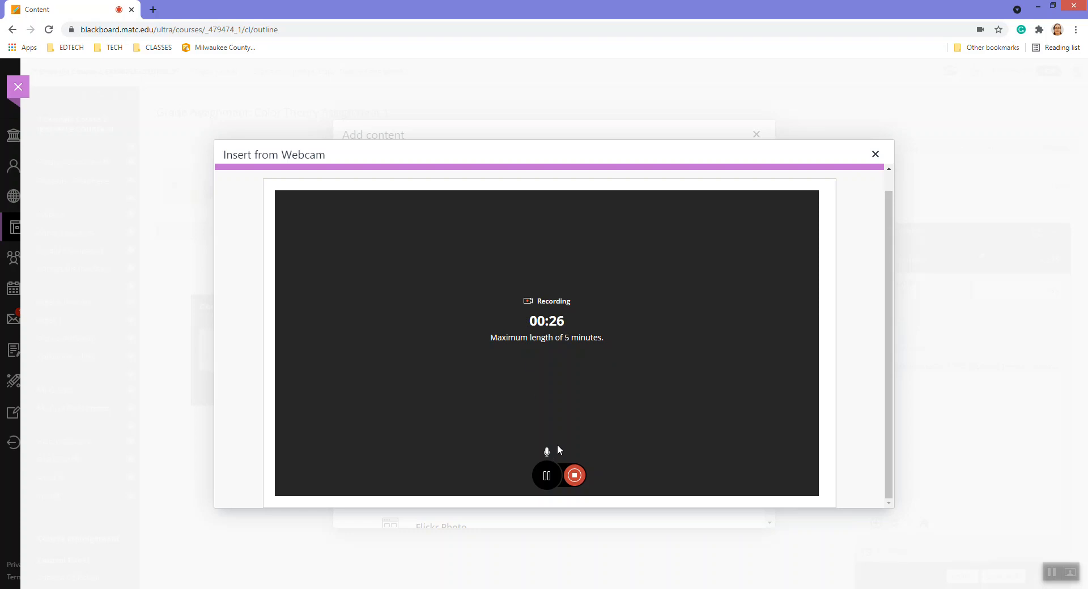
{"action": "left_click", "coordinate": [574, 476]}
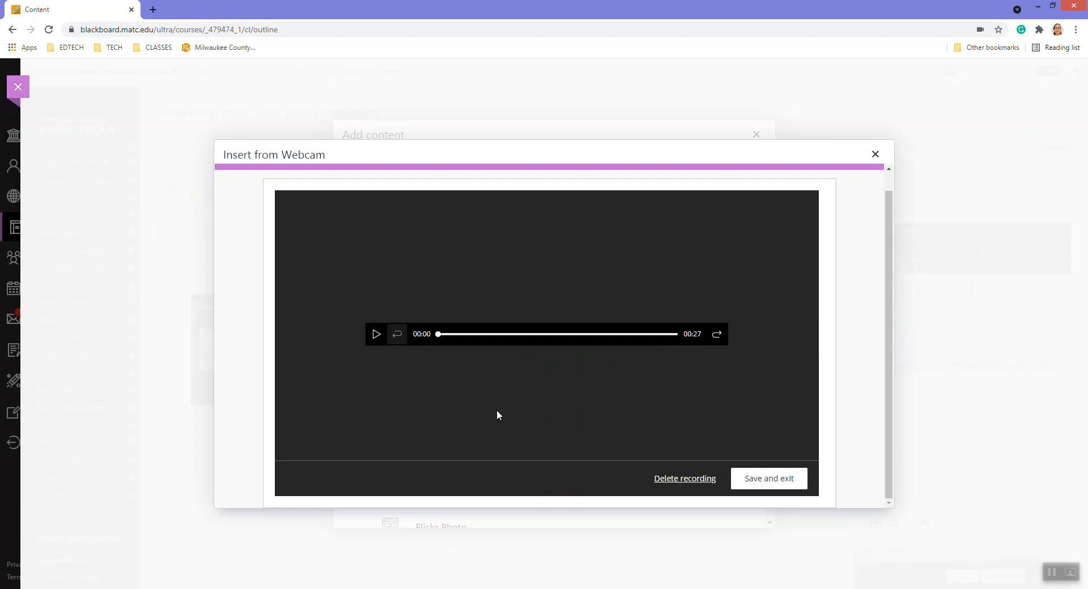
{"action": "left_click", "coordinate": [768, 479]}
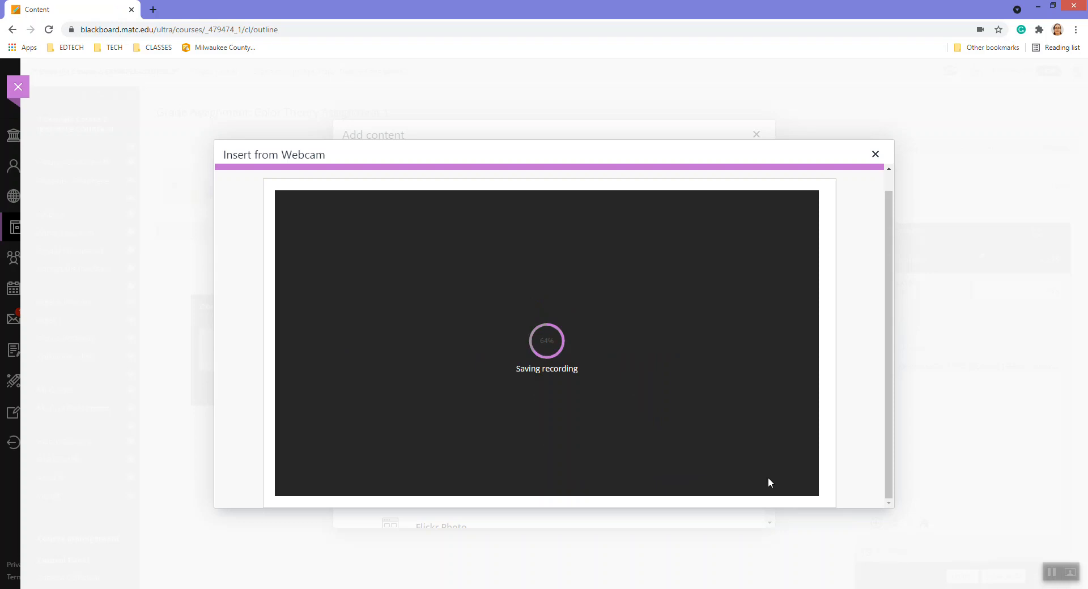
{"action": "left_click_drag", "start_coordinate": [418, 274], "coordinate": [251, 276]}
Name the recording 'Example Audio Feedback', insert it into the feedback, and close the full editor
{"action": "type", "text": "Example Audio Feedback"}
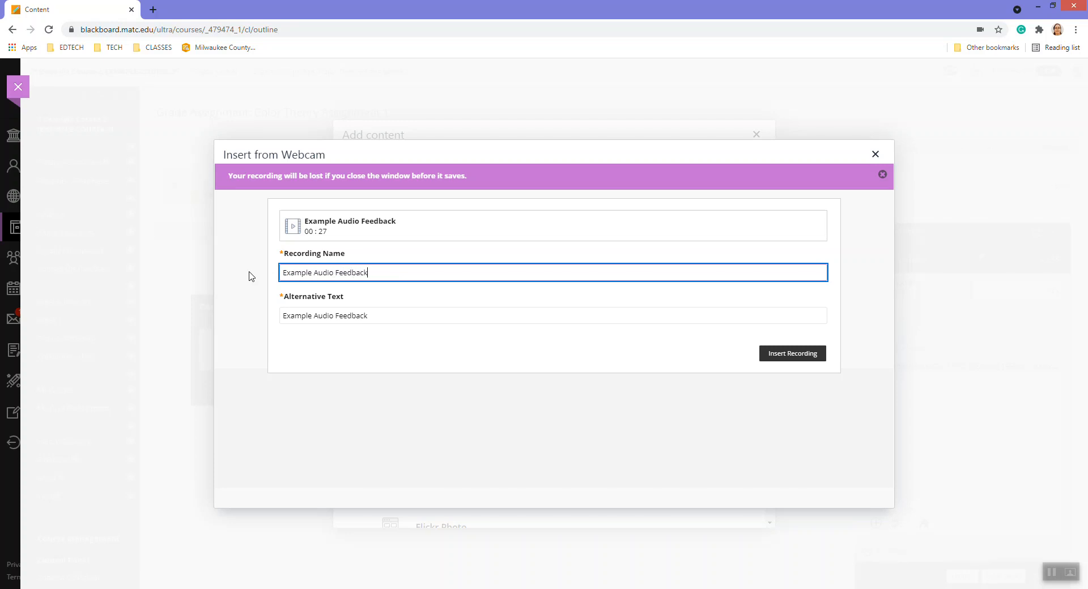
{"action": "left_click", "coordinate": [771, 356]}
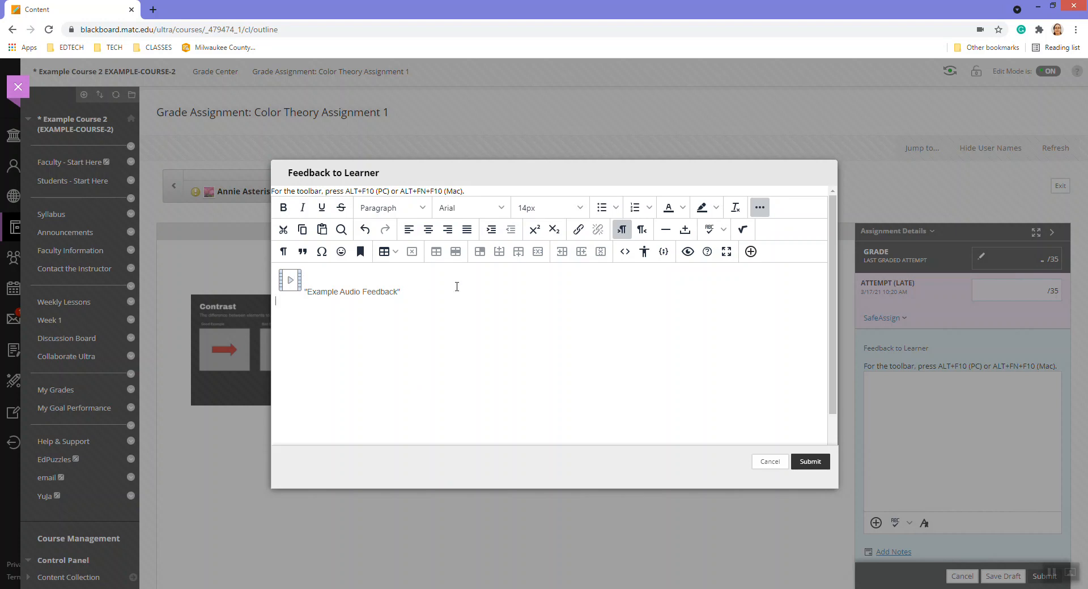
{"action": "left_click", "coordinate": [814, 464]}
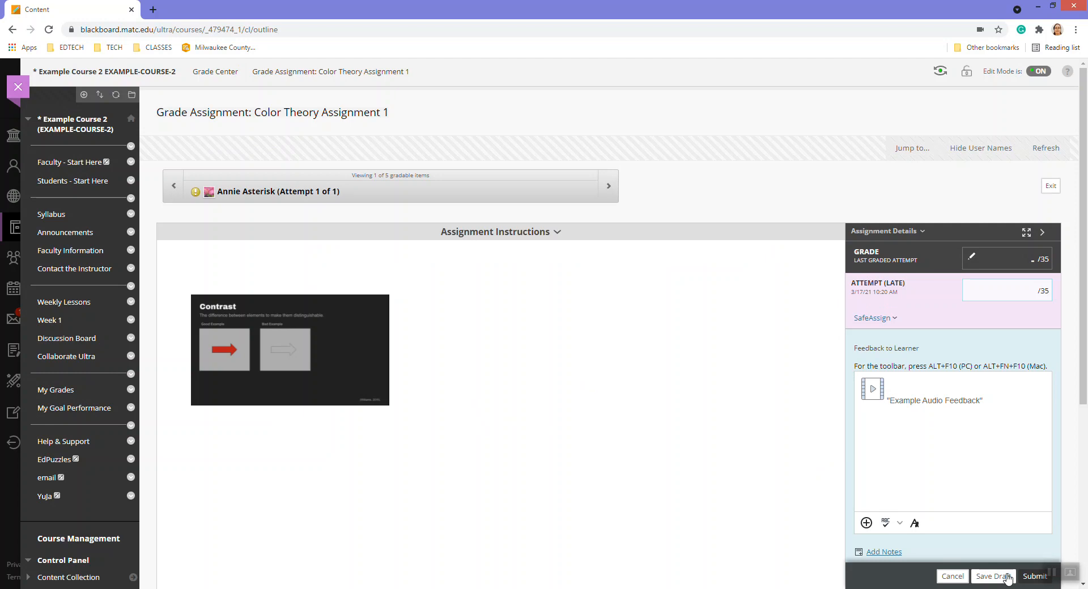
Give the attempt a grade of 33 and submit it with the feedback
{"action": "left_click", "coordinate": [1032, 576]}
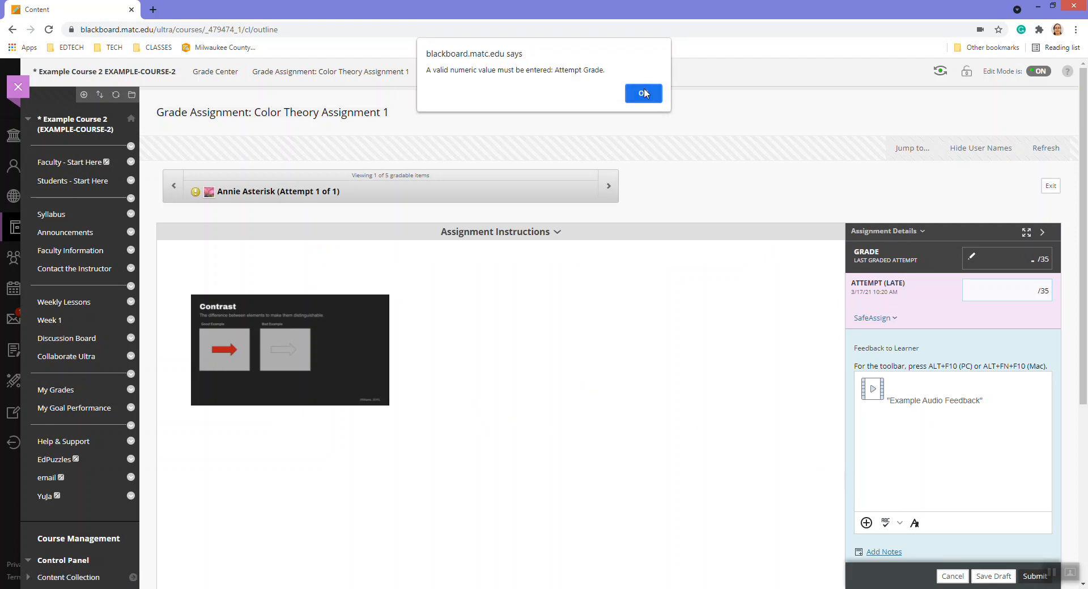
{"action": "left_click", "coordinate": [647, 92]}
{"action": "left_click", "coordinate": [1012, 291]}
{"action": "type", "text": "33"}
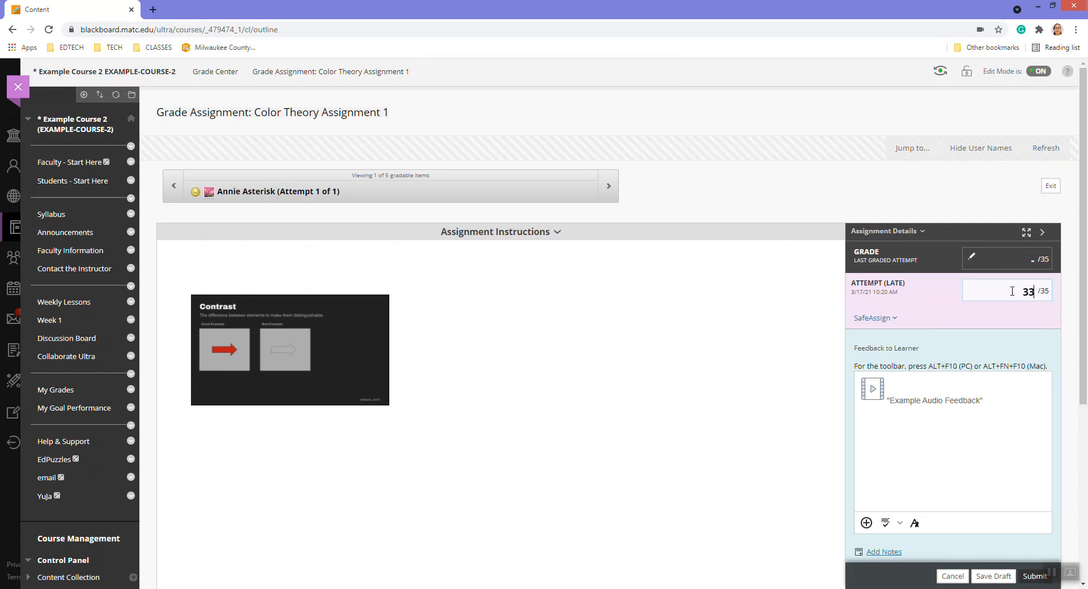
{"action": "left_click", "coordinate": [1035, 576]}
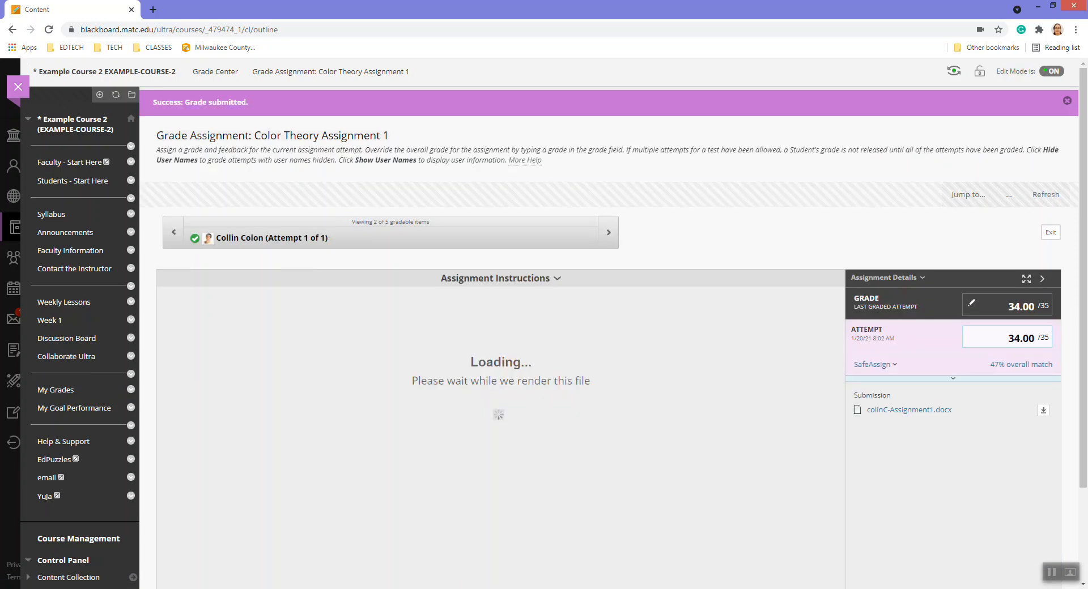
In the Firefox session, view Example Course 1's My Grades, then sign out of the test student account
{"action": "left_click", "coordinate": [186, 588]}
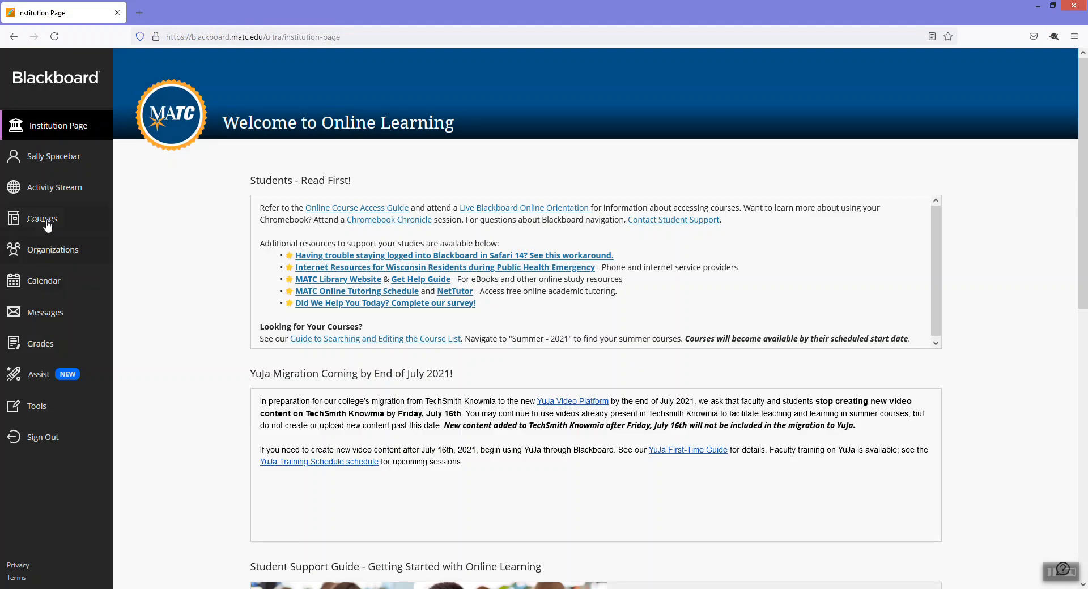
{"action": "left_click", "coordinate": [72, 229]}
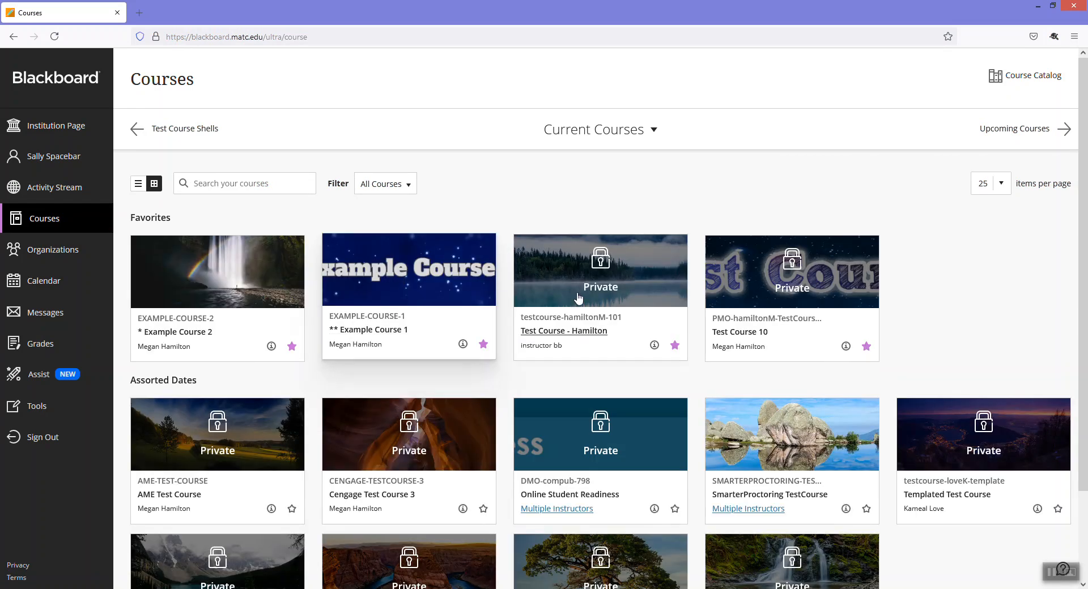
{"action": "left_click", "coordinate": [403, 288]}
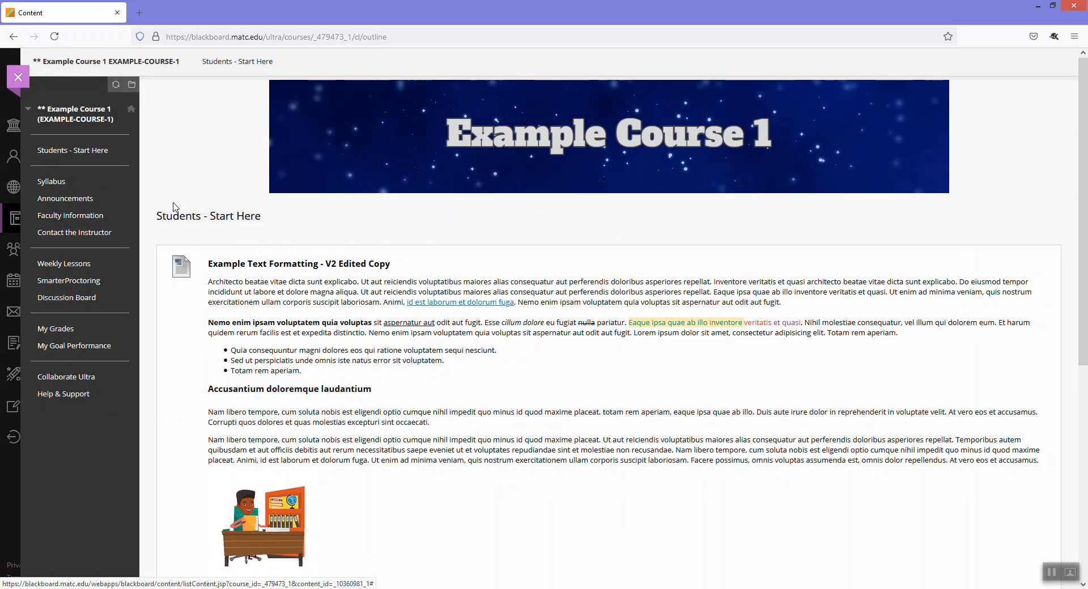
{"action": "left_click", "coordinate": [54, 329]}
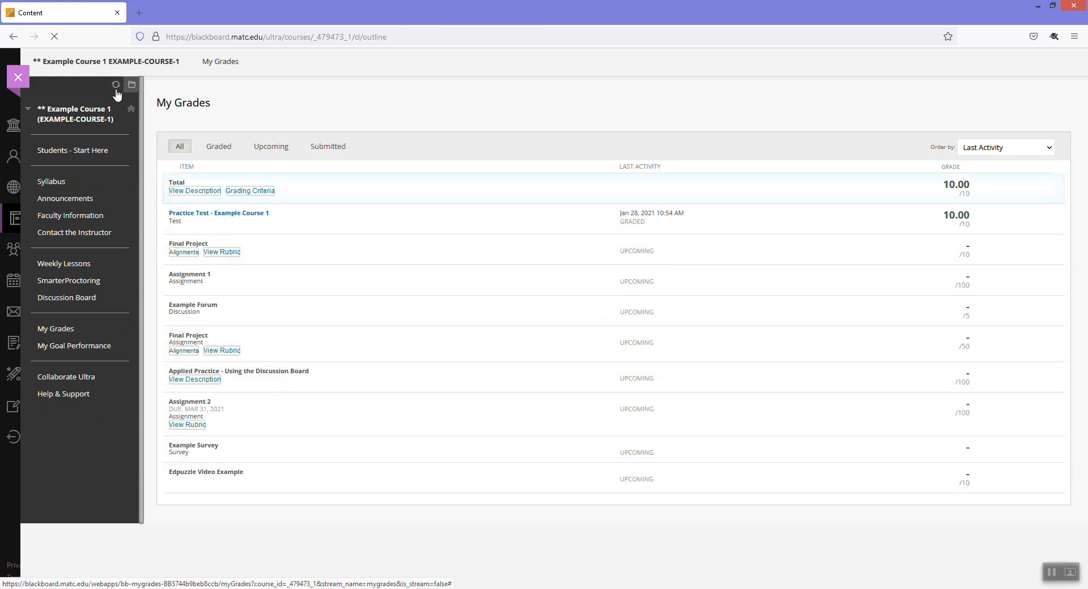
{"action": "left_click", "coordinate": [22, 79]}
{"action": "left_click", "coordinate": [67, 437]}
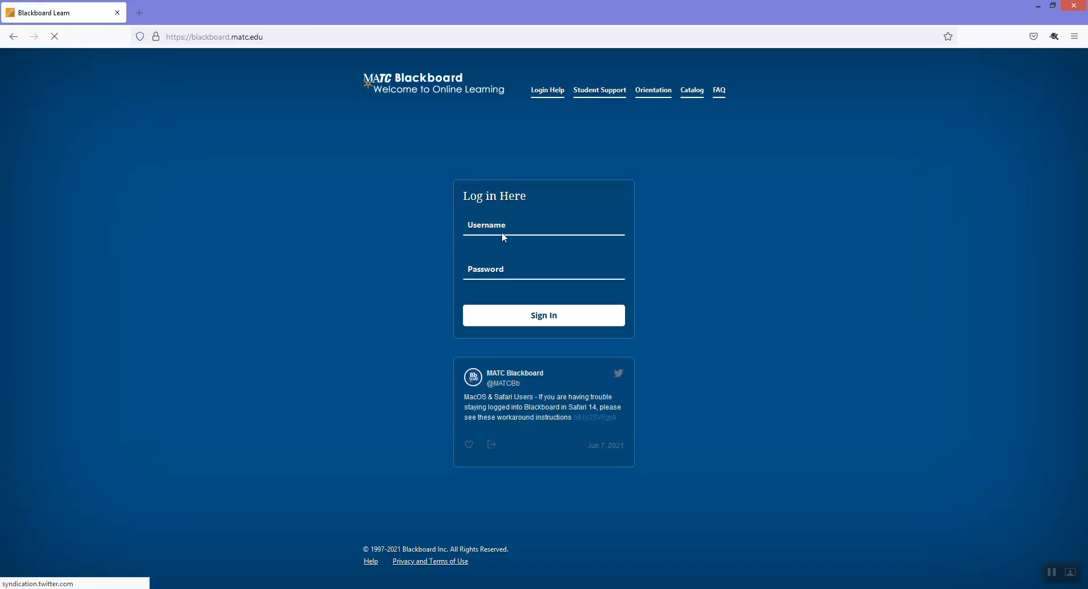
Sign in with the saved test student login and open Example Course 1
{"action": "left_click", "coordinate": [503, 223]}
{"action": "type", "text": "testham"}
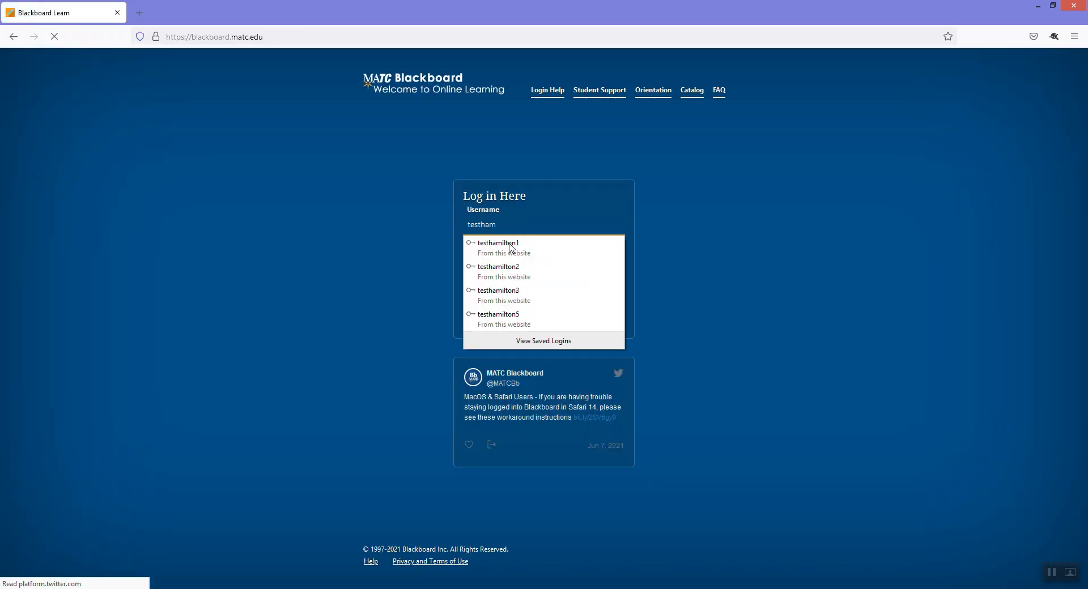
{"action": "left_click", "coordinate": [511, 248]}
{"action": "left_click", "coordinate": [544, 316]}
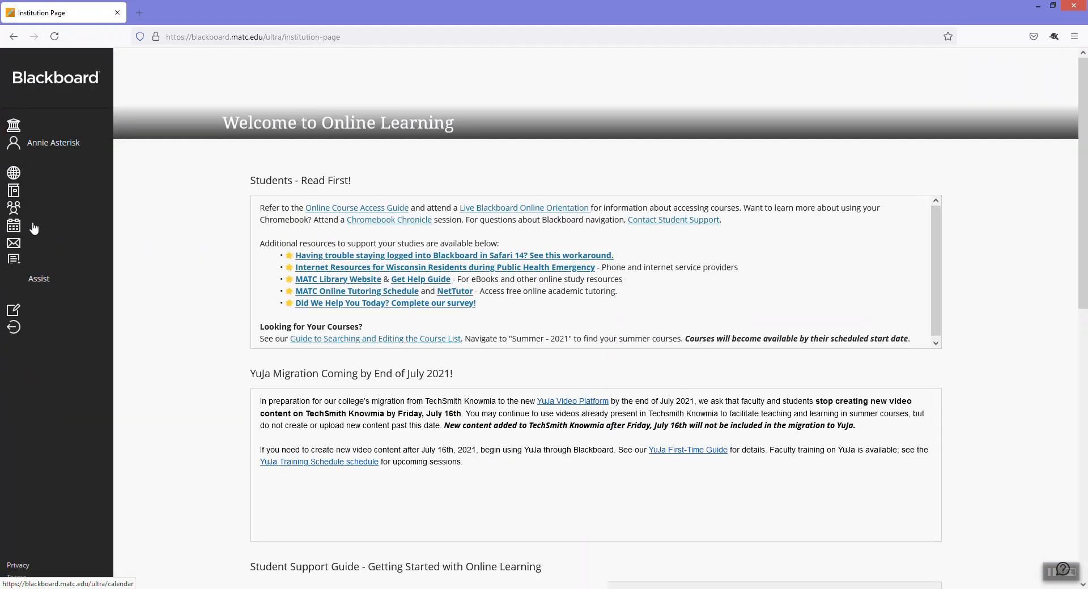
{"action": "left_click", "coordinate": [67, 226]}
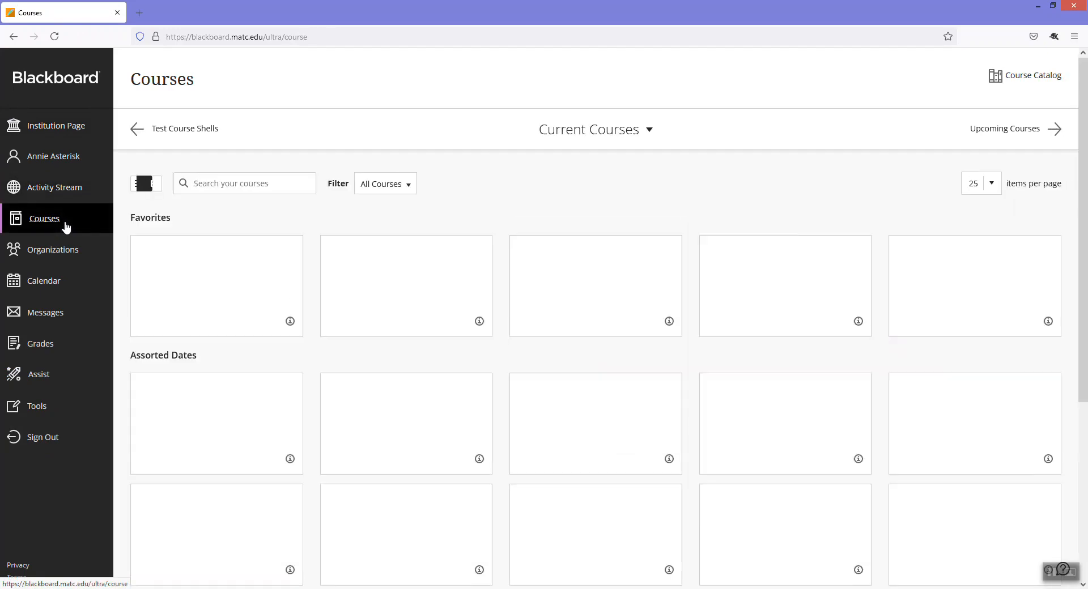
{"action": "left_click", "coordinate": [437, 288]}
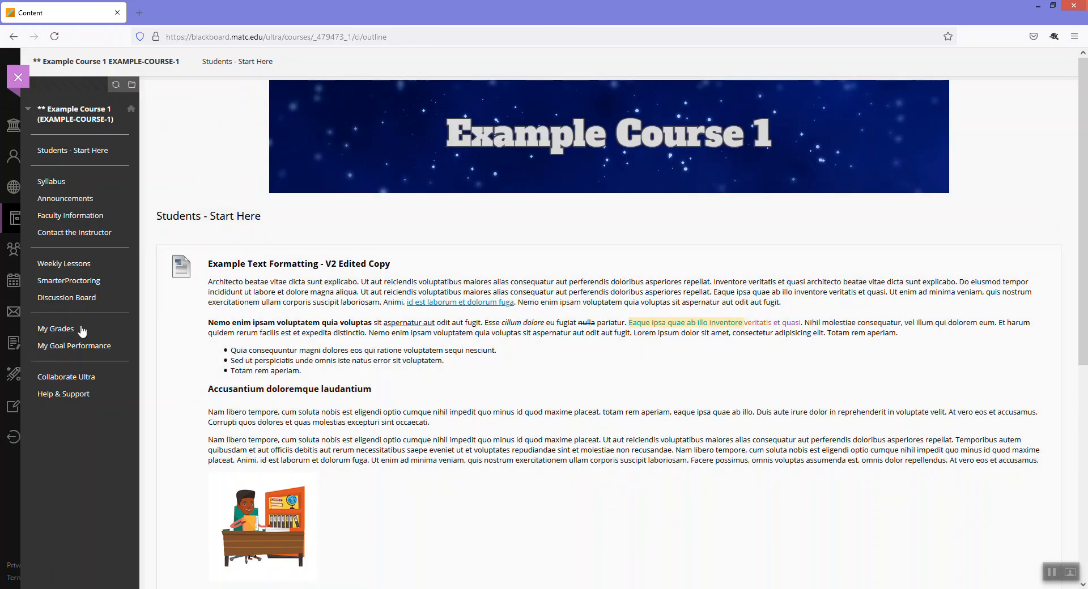
{"action": "left_click", "coordinate": [46, 328]}
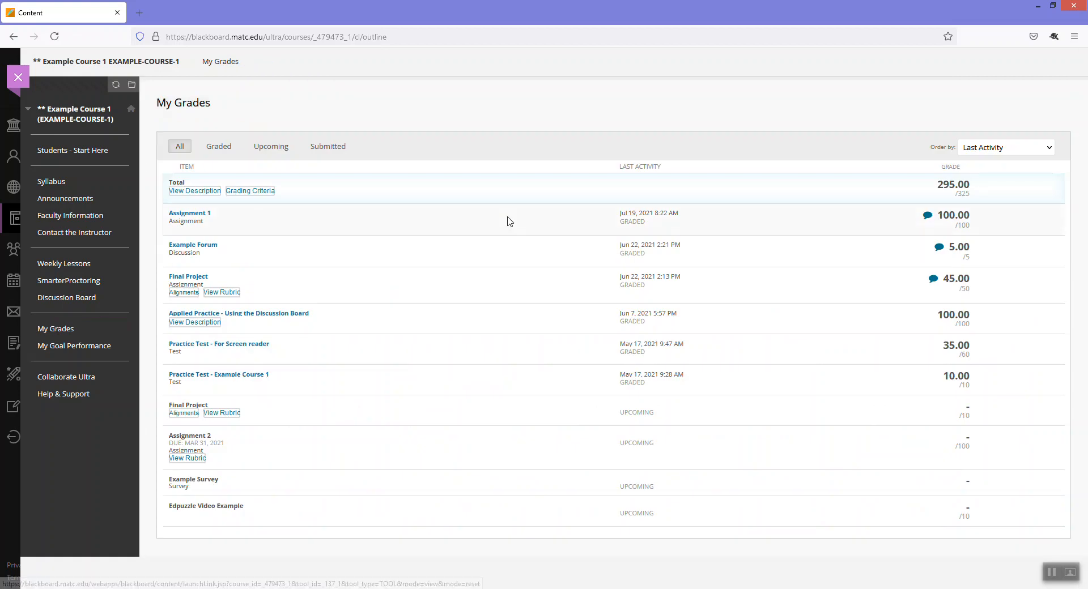
{"action": "left_click", "coordinate": [928, 217]}
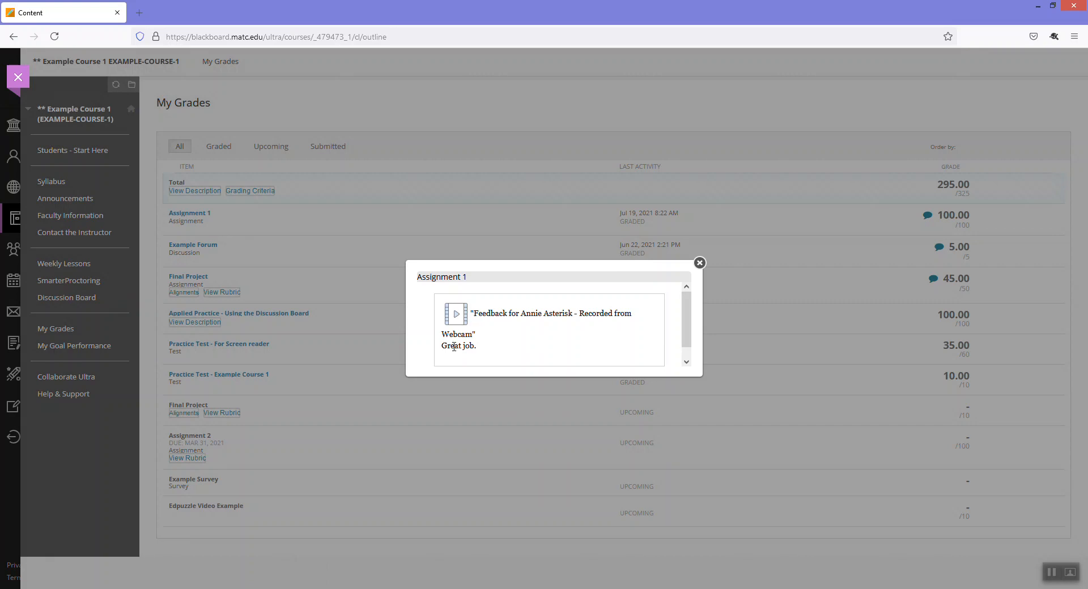
{"action": "left_click_drag", "start_coordinate": [444, 347], "coordinate": [477, 348]}
{"action": "left_click", "coordinate": [457, 317]}
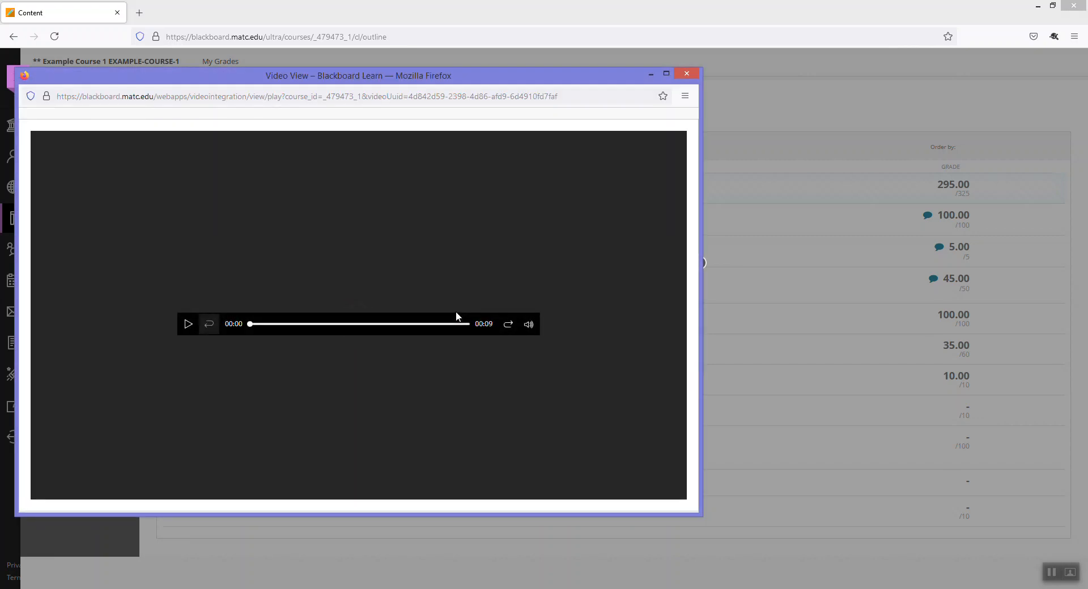
{"action": "left_click", "coordinate": [188, 331]}
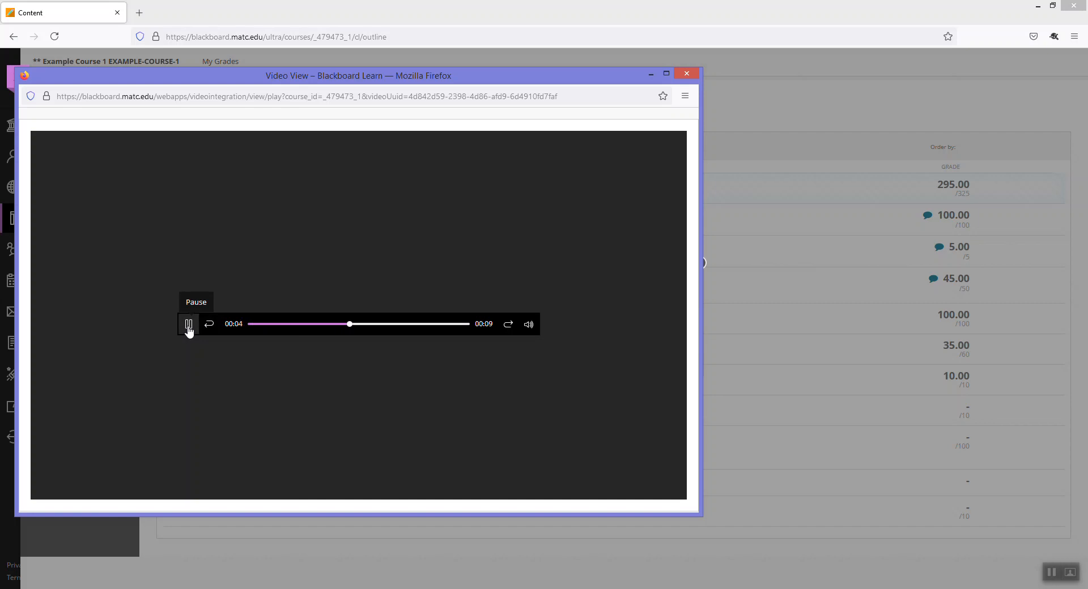
{"action": "left_click", "coordinate": [189, 331]}
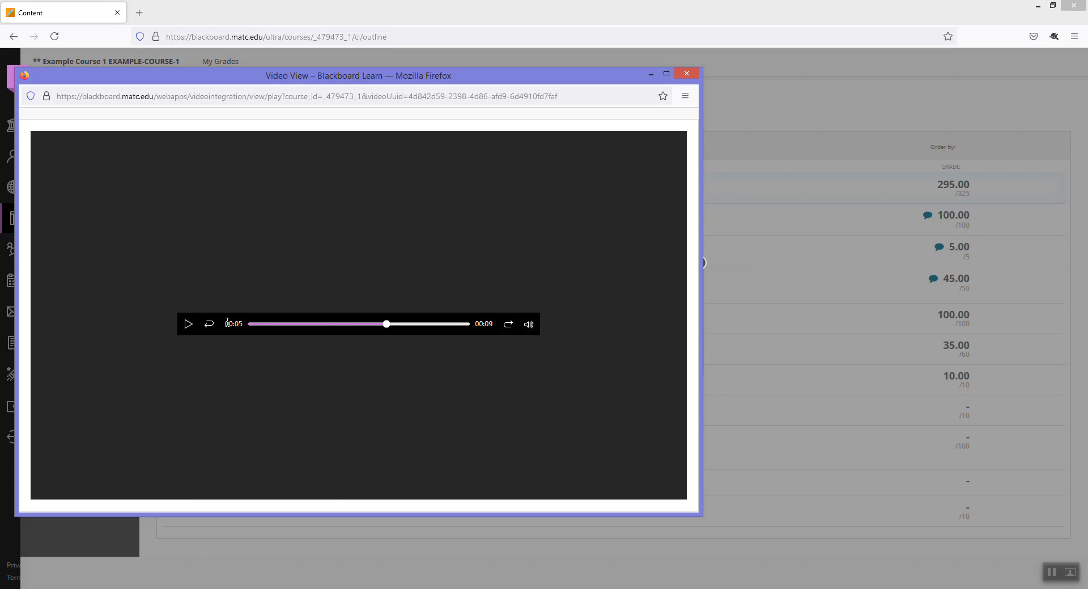
{"action": "left_click", "coordinate": [694, 77]}
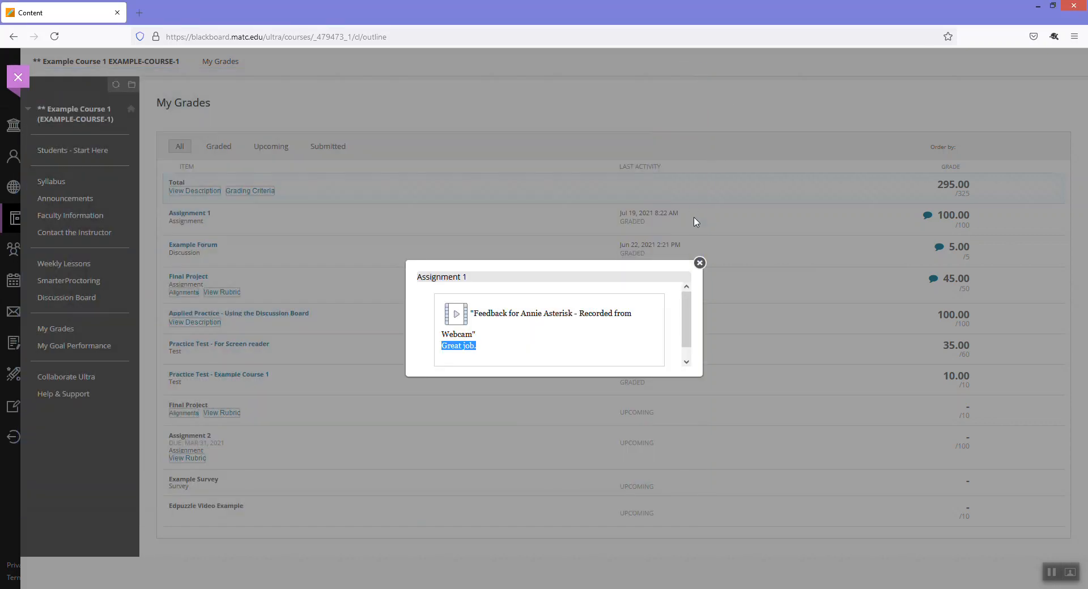
Close the Assignment 1 feedback, dismiss the conversion notice, and show the add-menu-item choices
{"action": "left_click", "coordinate": [703, 263]}
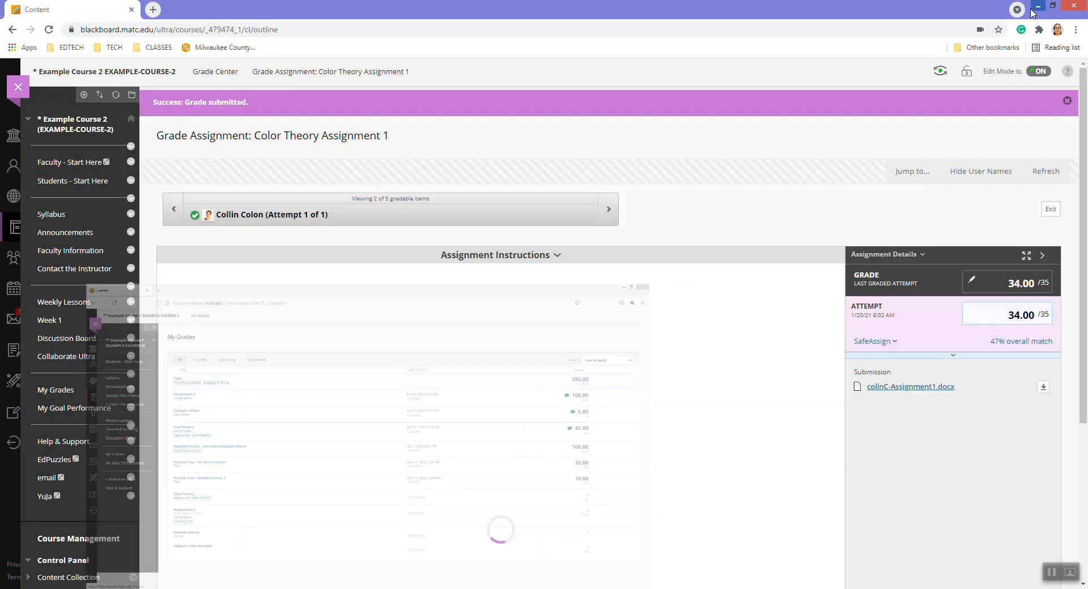
{"action": "left_click", "coordinate": [816, 281]}
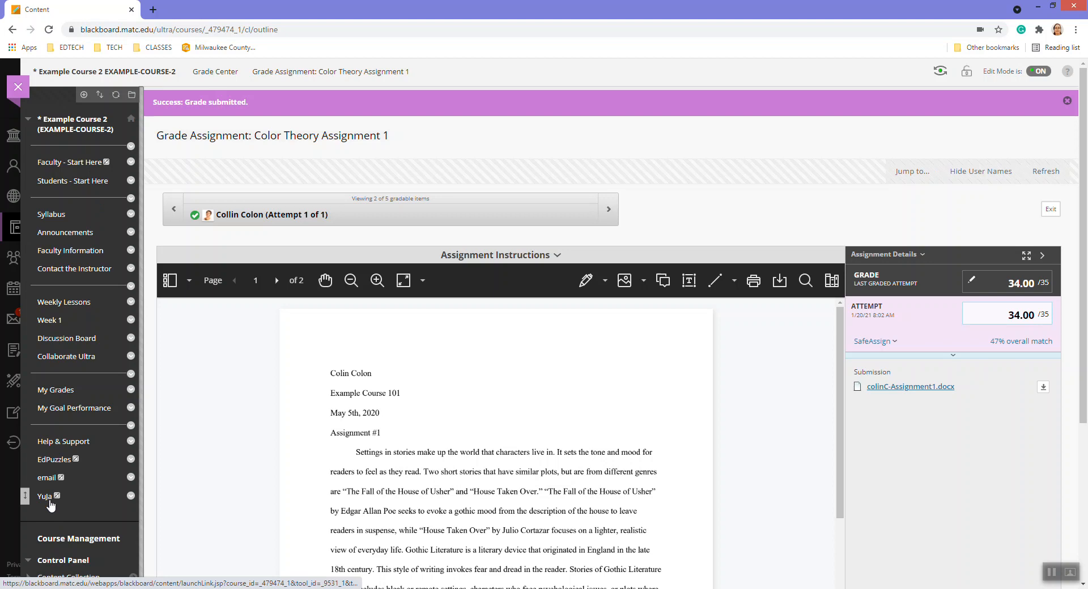
{"action": "left_click", "coordinate": [83, 95]}
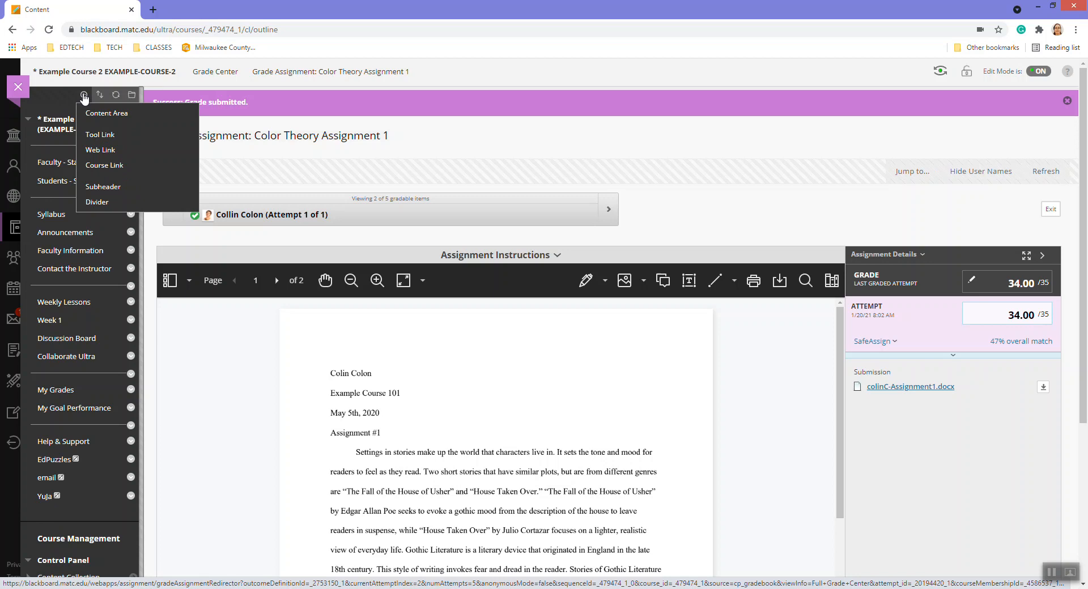
Start a YuJa-type tool link for the course menu, cancel it, then open the course's YuJa tool
{"action": "left_click", "coordinate": [107, 135]}
{"action": "left_click", "coordinate": [271, 162]}
{"action": "scroll", "coordinate": [215, 317], "scroll_direction": "down", "scroll_amount": 5}
{"action": "left_click", "coordinate": [199, 366]}
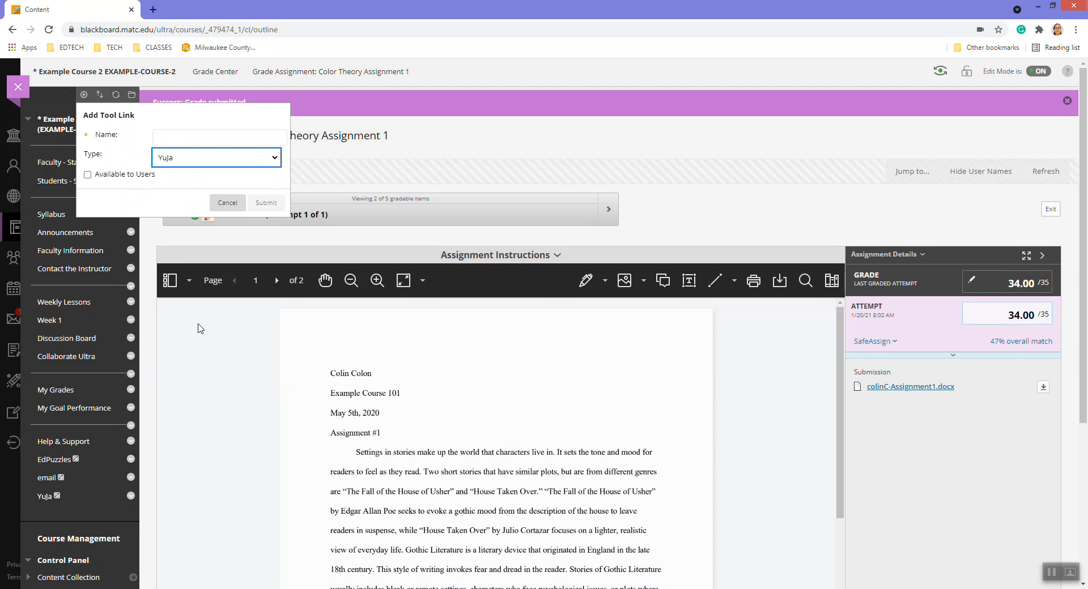
{"action": "left_click", "coordinate": [181, 134]}
{"action": "type", "text": "YuJa"}
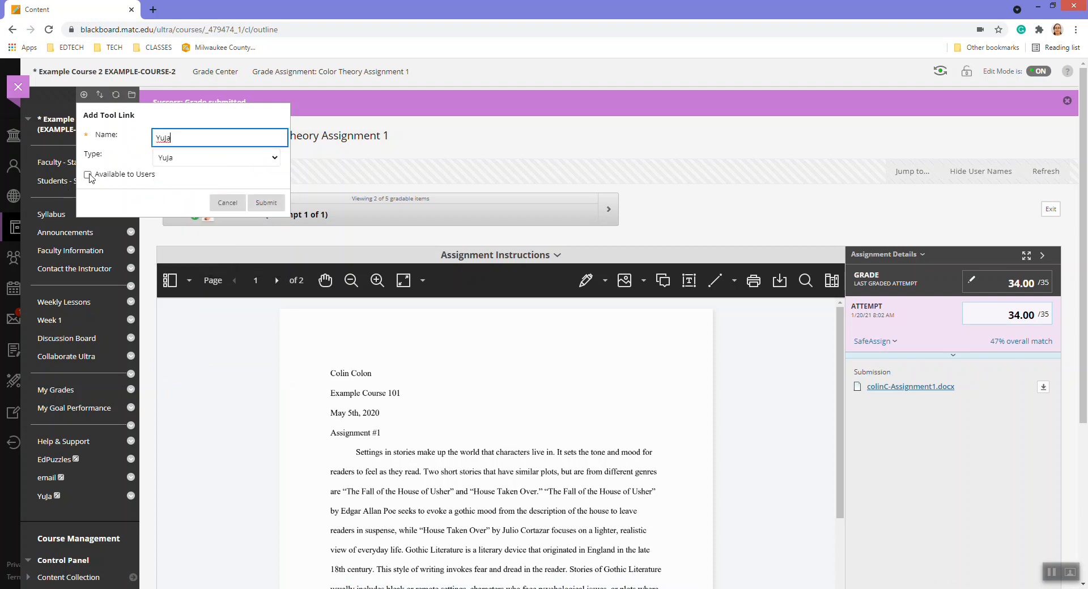
{"action": "left_click", "coordinate": [233, 205]}
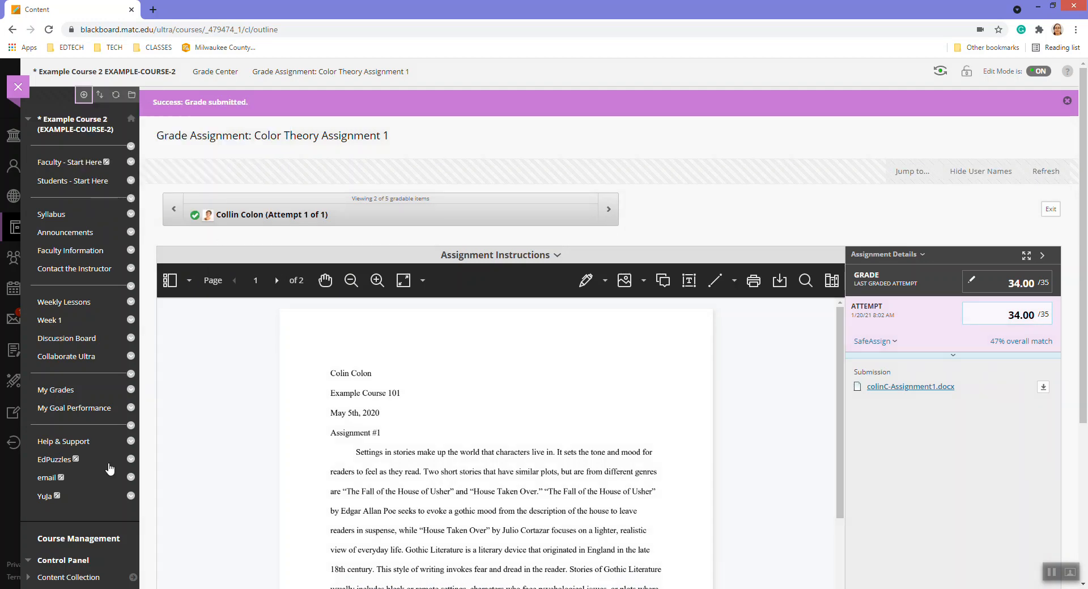
{"action": "left_click", "coordinate": [46, 496]}
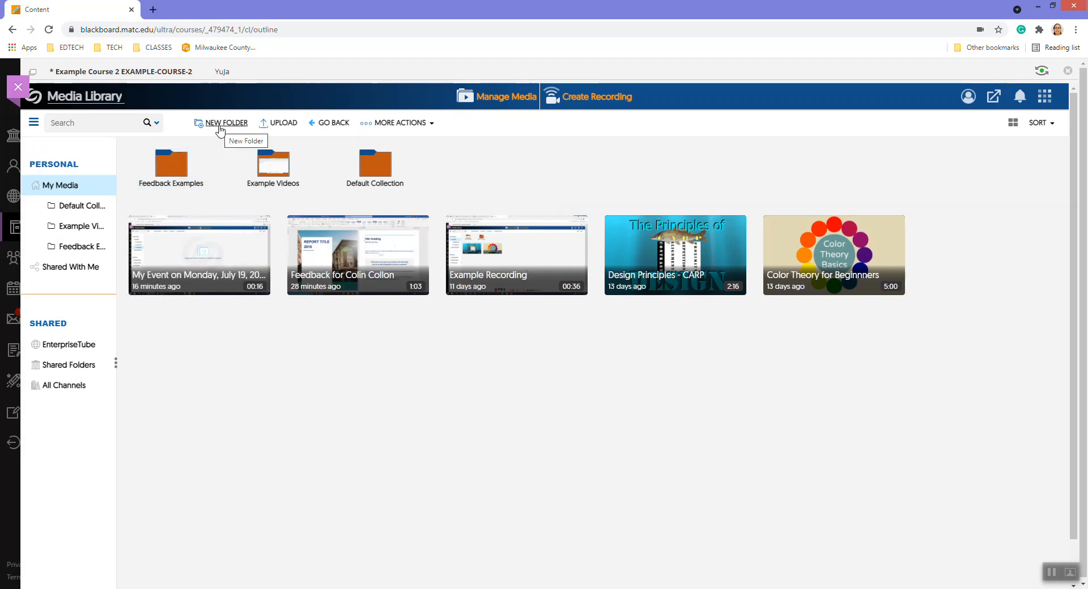
Create a 'Feedback to Students' folder in the YuJa Media Library and open it
{"action": "left_click", "coordinate": [220, 130]}
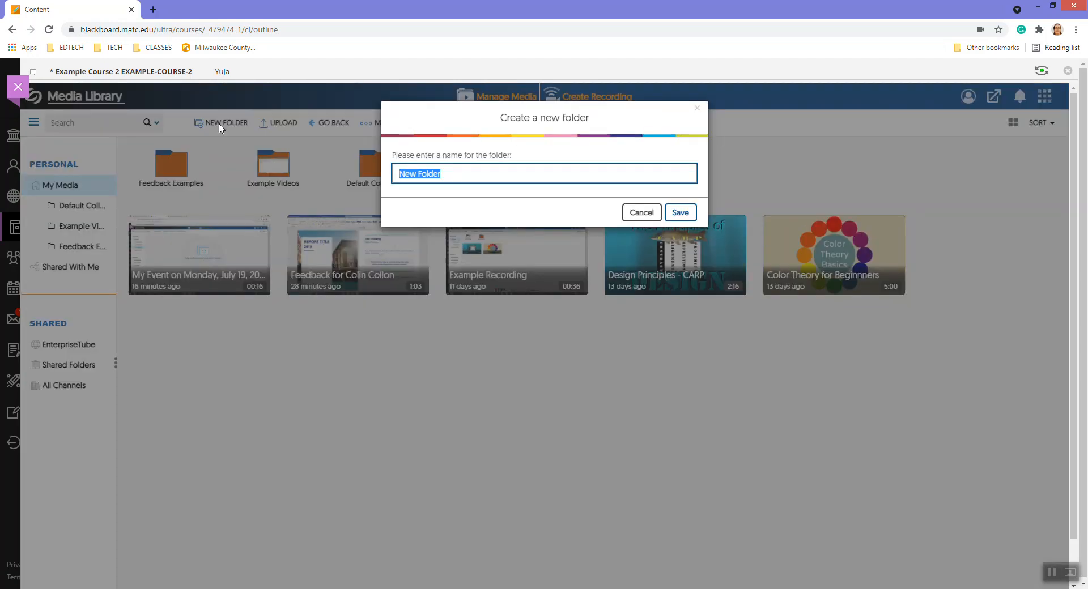
{"action": "type", "text": "Feedbac"}
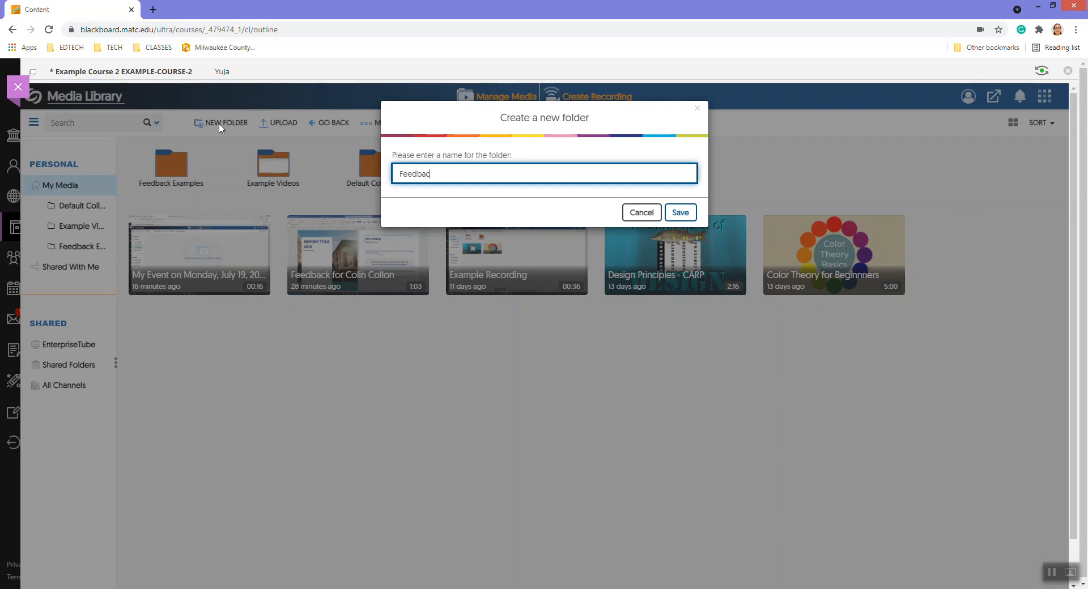
{"action": "type", "text": "k to Students"}
{"action": "left_click", "coordinate": [682, 214]}
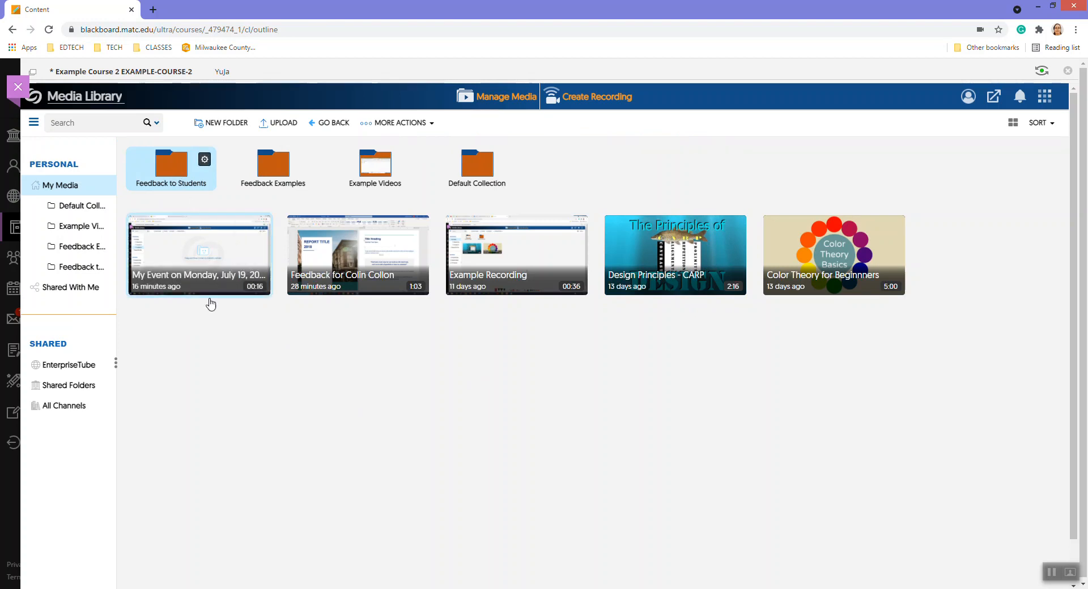
{"action": "left_click", "coordinate": [179, 171]}
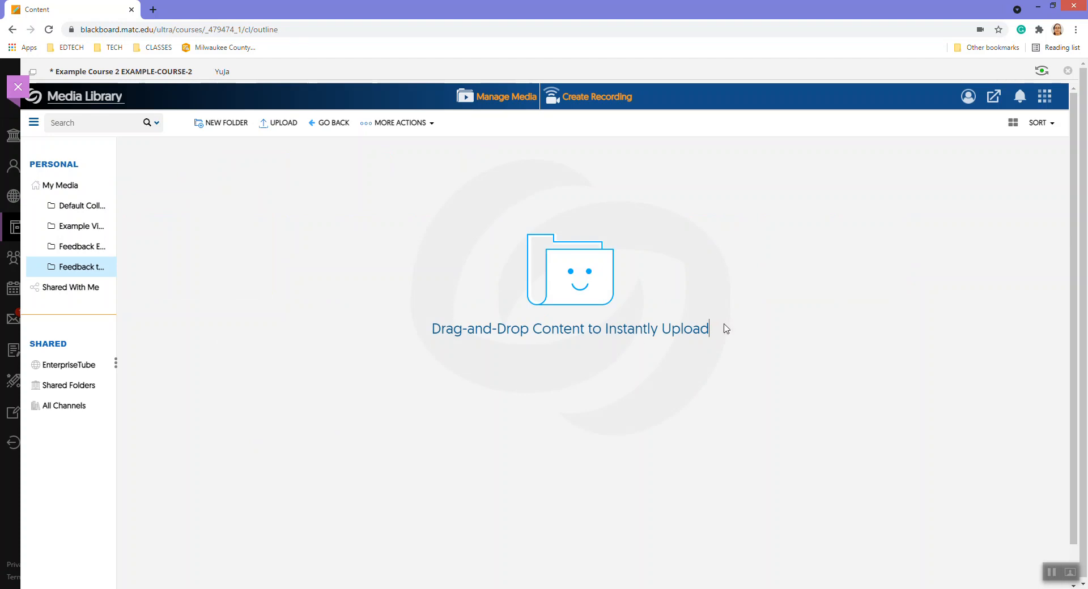
Start a new recording set to Record from your Windows PC or Mac and launch the desktop recorder
{"action": "left_click", "coordinate": [590, 106]}
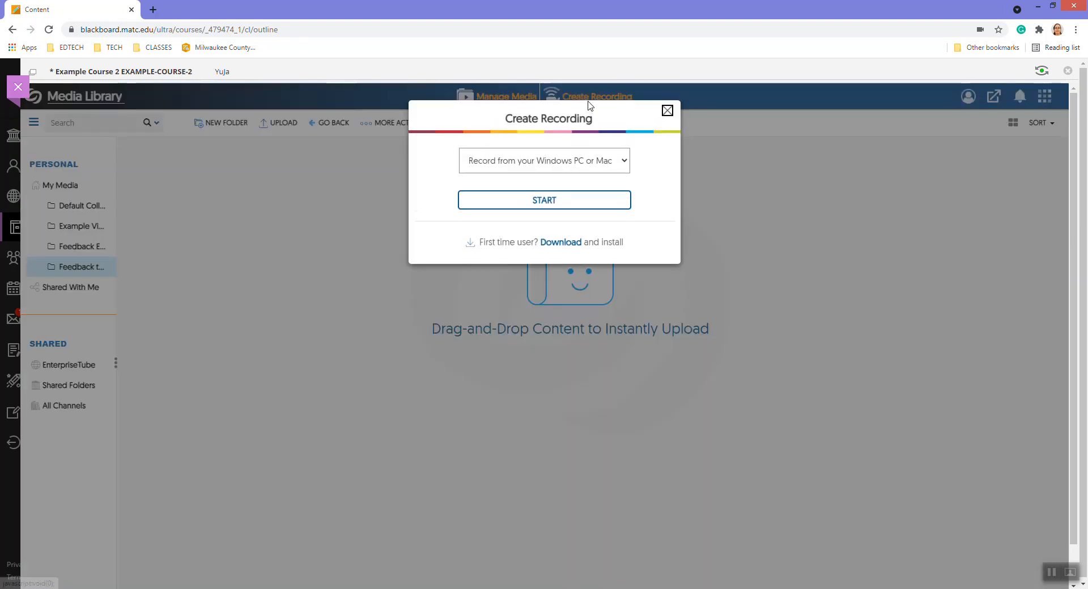
{"action": "left_click", "coordinate": [600, 161]}
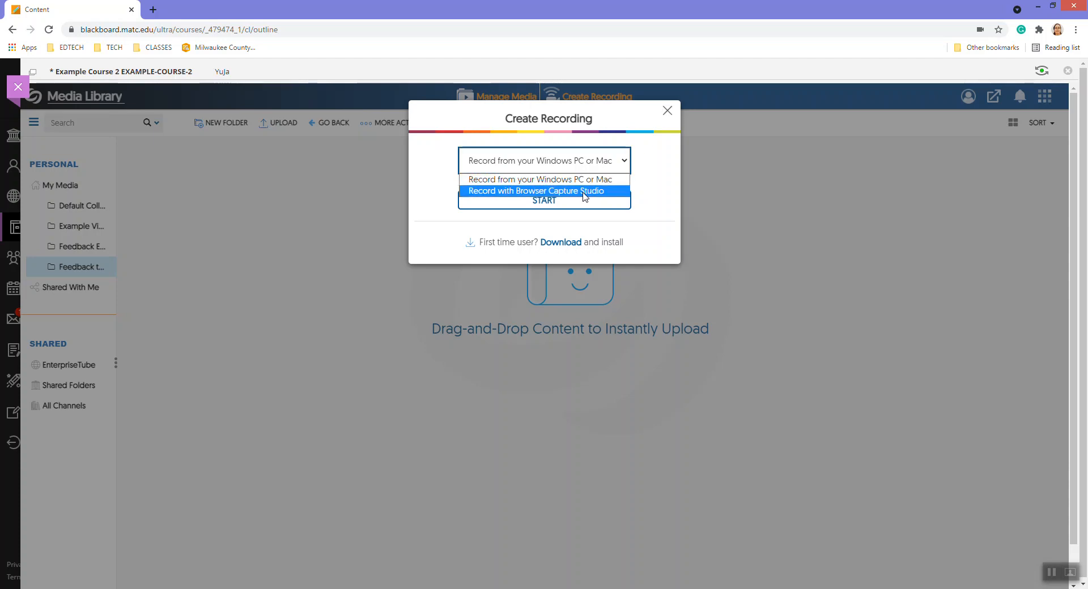
{"action": "left_click", "coordinate": [653, 145]}
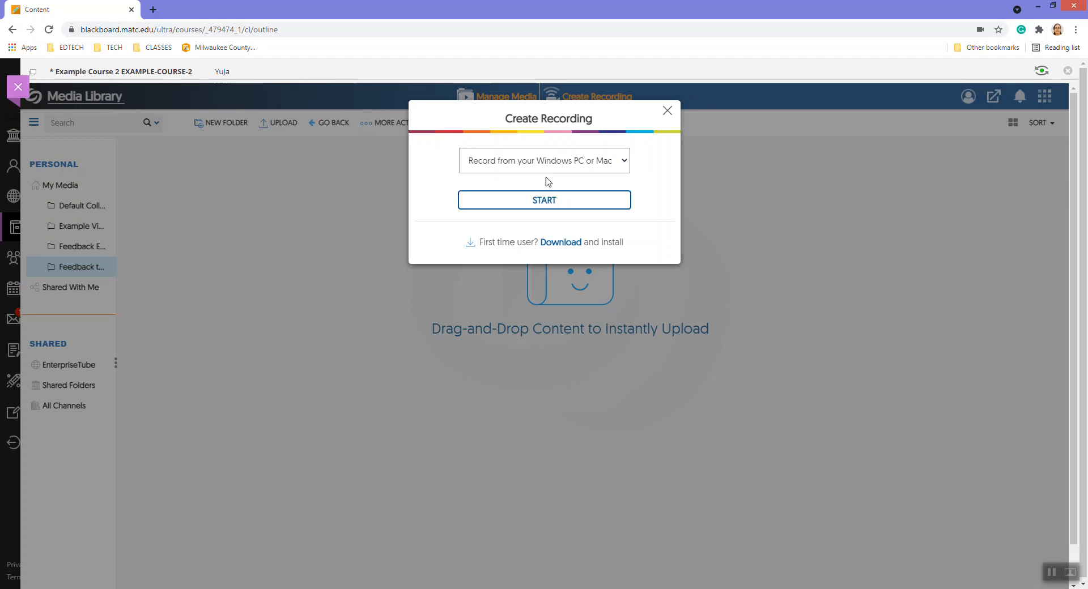
{"action": "left_click", "coordinate": [545, 200]}
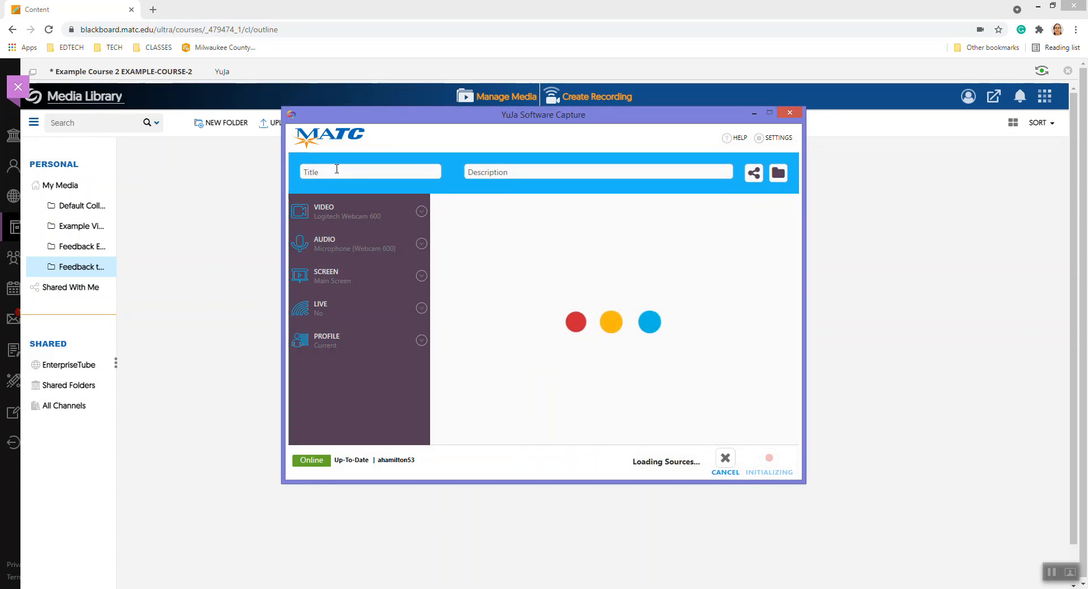
Enter a student-feedback title and the description 'Example Course 1 - Assignment' for the recording
{"action": "type", "text": "Feedback for Annie Asterisk"}
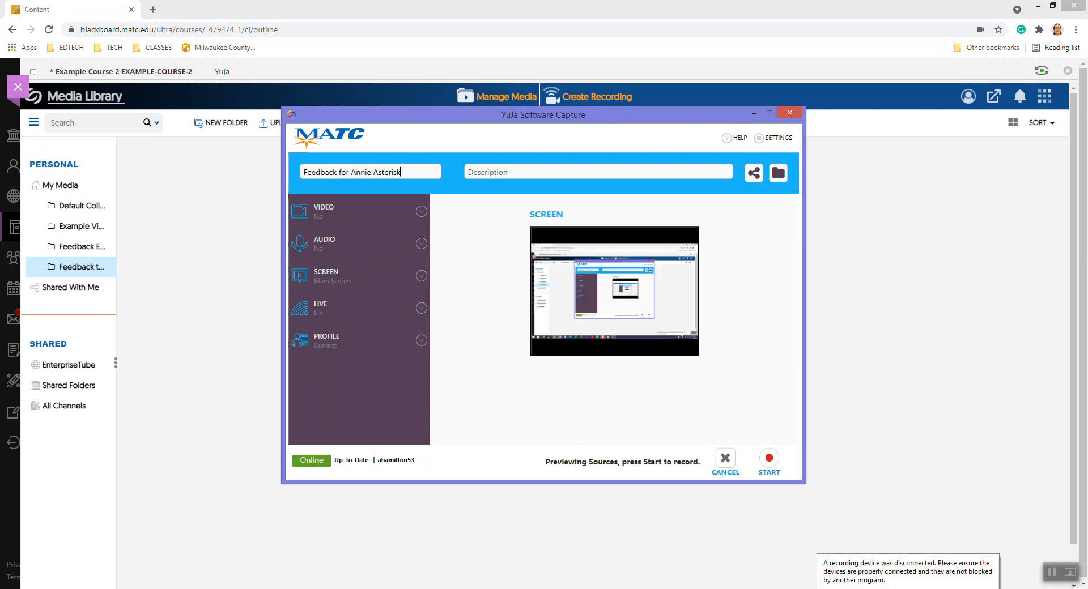
{"action": "type", "text": "Example Course 1"}
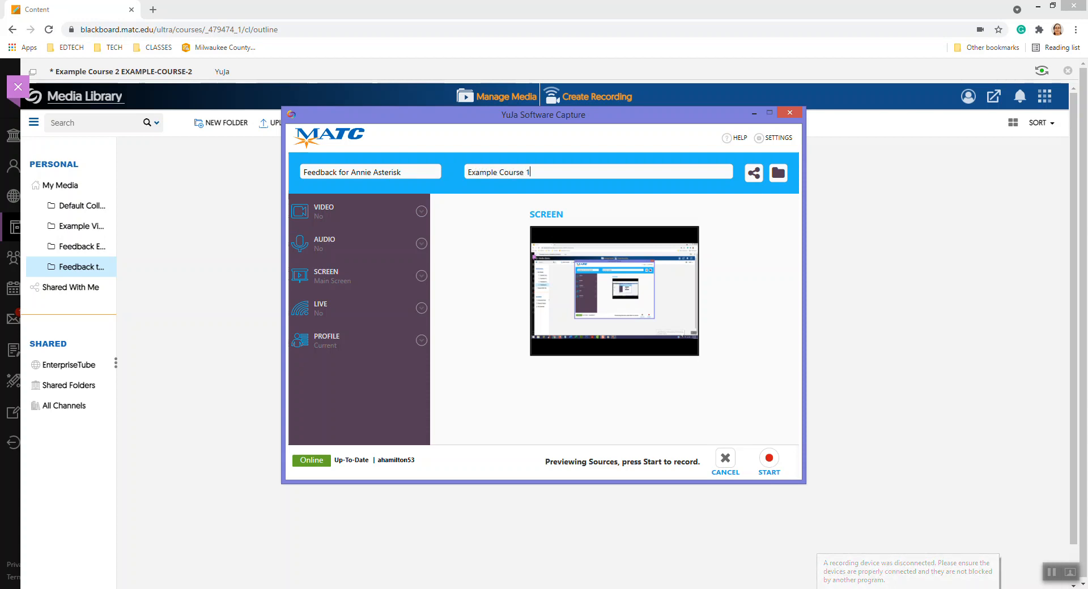
{"action": "type", "text": " - Assignment 1"}
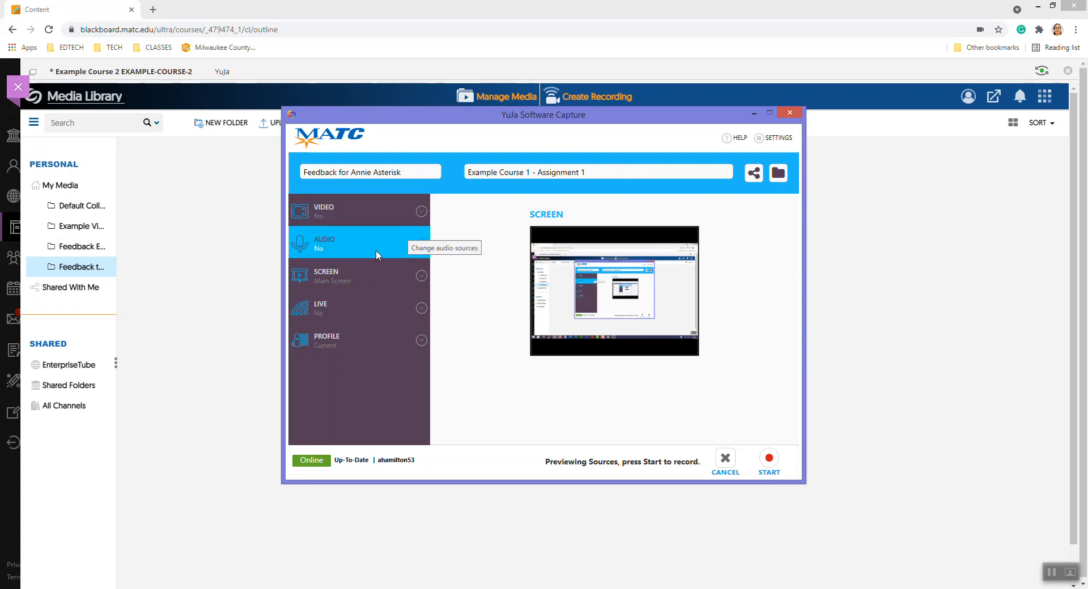
Set the microphone source to the Logitech USB Headset
{"action": "left_click", "coordinate": [421, 243]}
{"action": "left_click", "coordinate": [347, 285]}
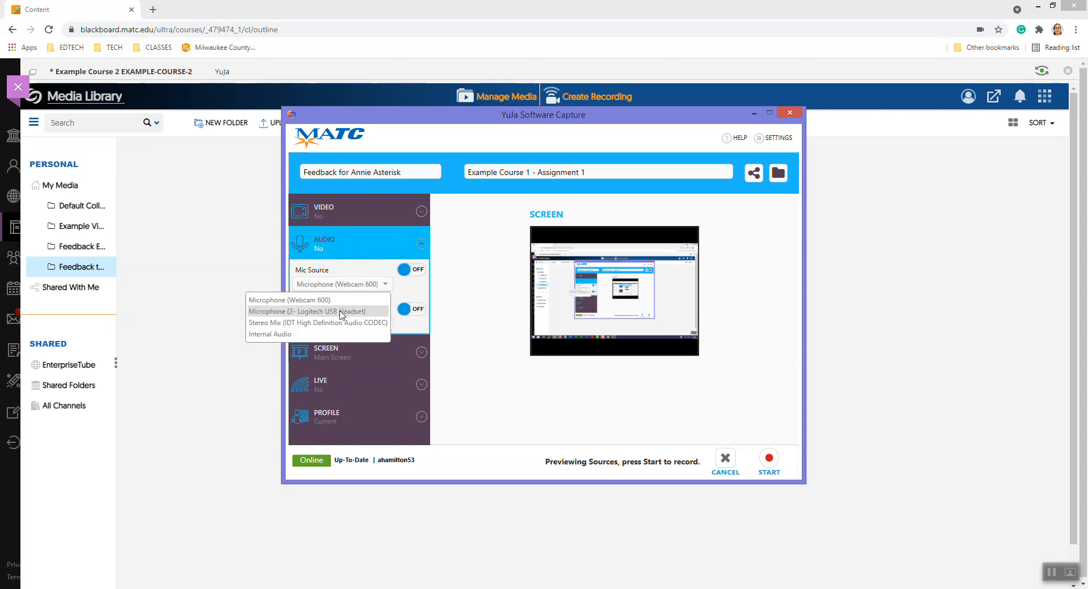
{"action": "left_click", "coordinate": [342, 312]}
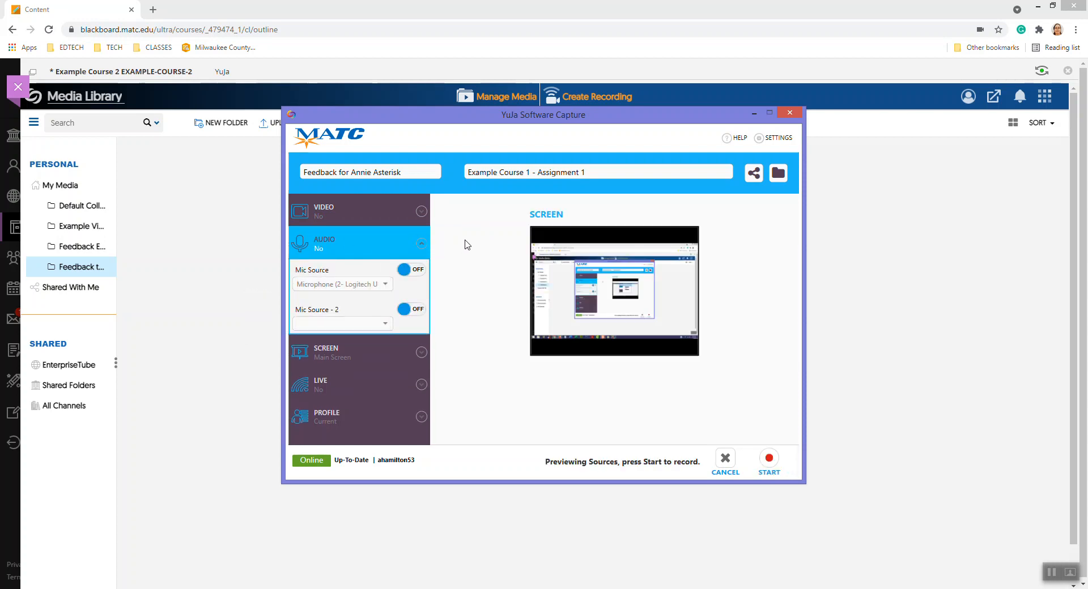
Turn on the annotation toolbar in the screen source settings
{"action": "left_click", "coordinate": [422, 213]}
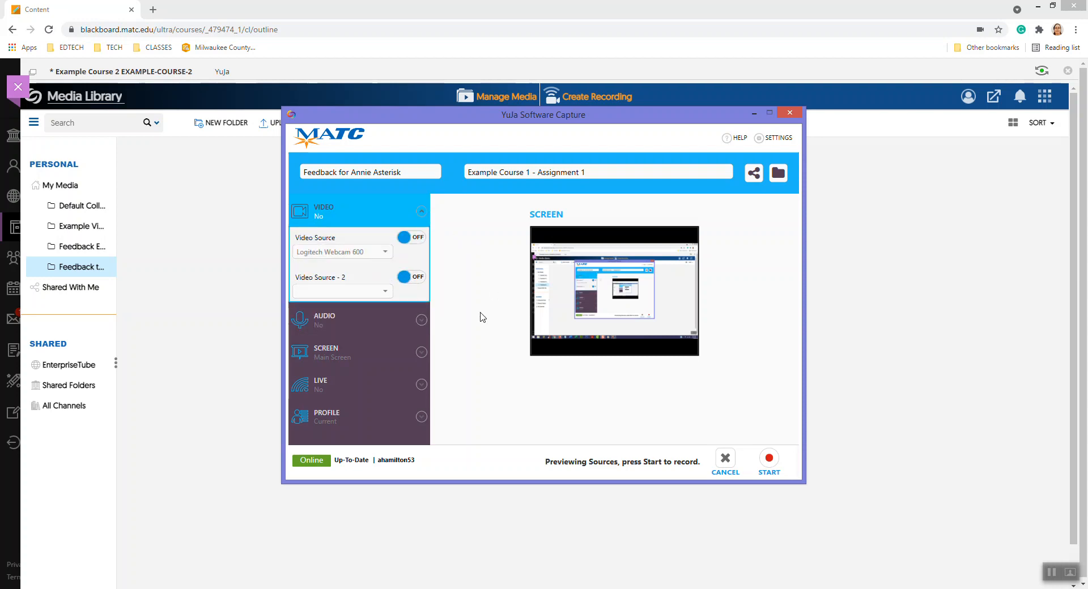
{"action": "left_click", "coordinate": [421, 354]}
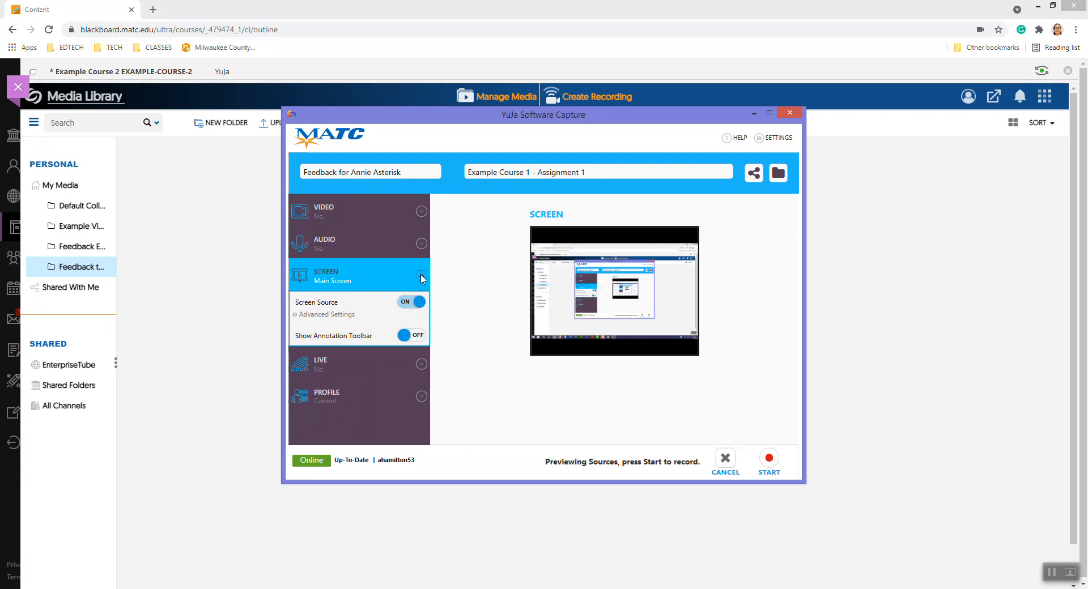
{"action": "left_click", "coordinate": [406, 336]}
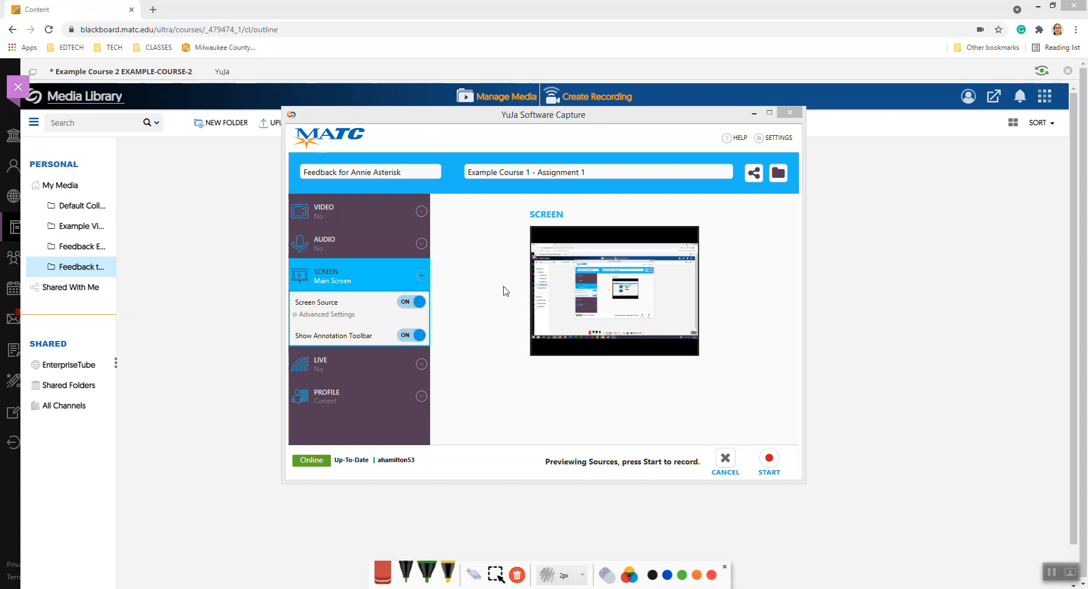
{"action": "left_click", "coordinate": [421, 276]}
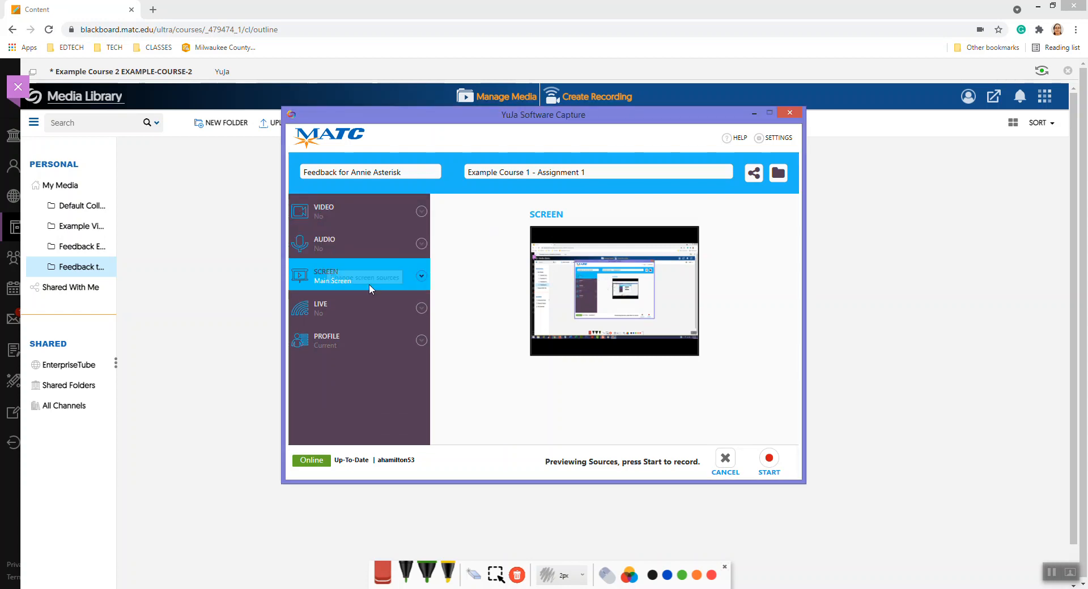
Reselect Microphone (2- Logitech USB Headset), switch Mic Source on, and collapse Audio
{"action": "left_click", "coordinate": [421, 244]}
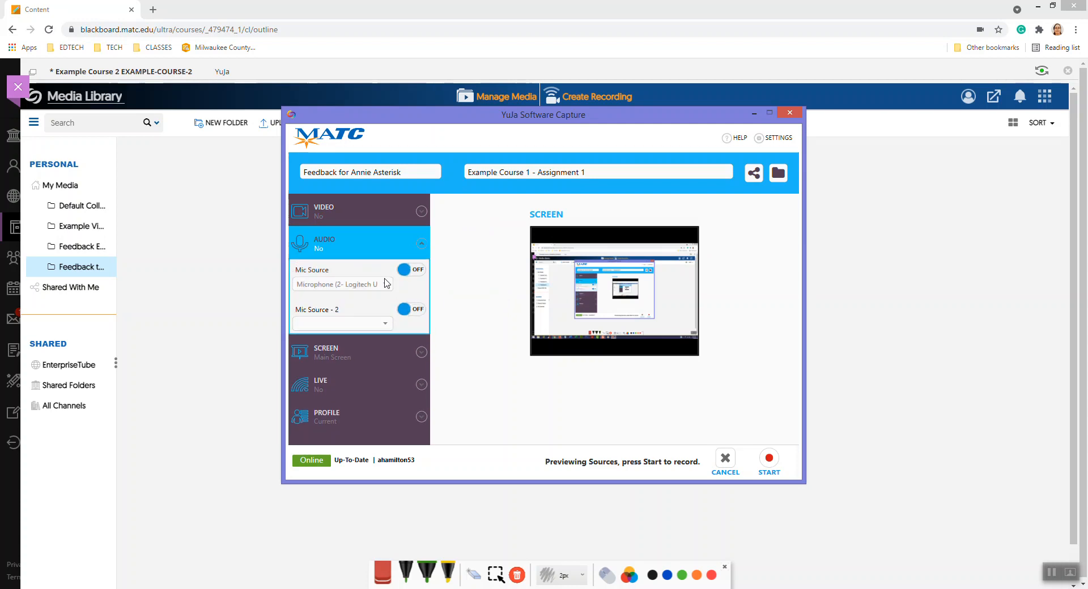
{"action": "left_click", "coordinate": [379, 286]}
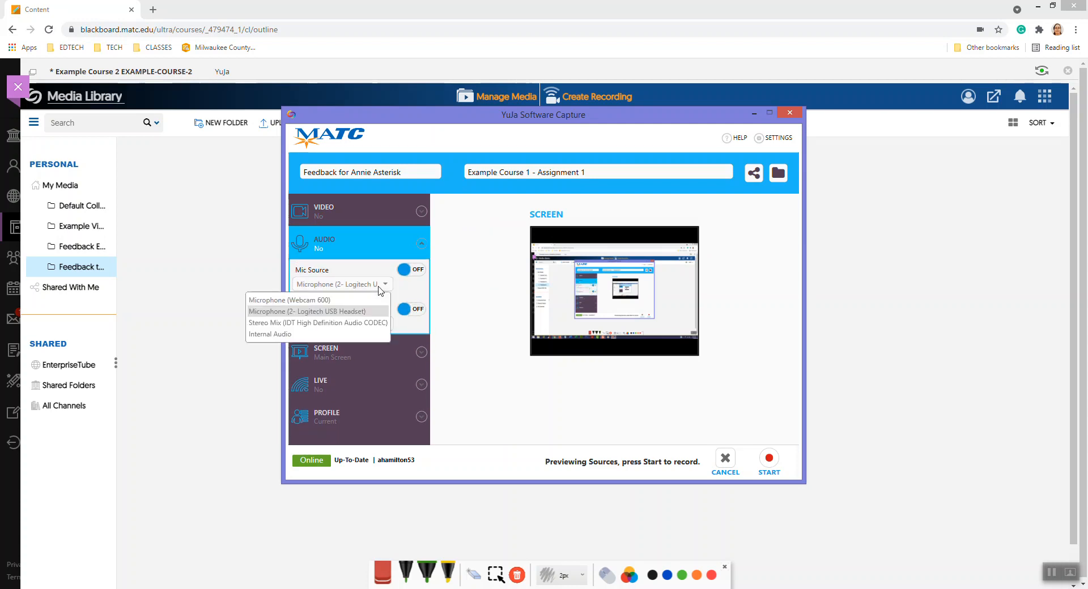
{"action": "left_click", "coordinate": [359, 322]}
{"action": "left_click", "coordinate": [367, 285]}
{"action": "left_click", "coordinate": [352, 311]}
{"action": "left_click", "coordinate": [411, 270]}
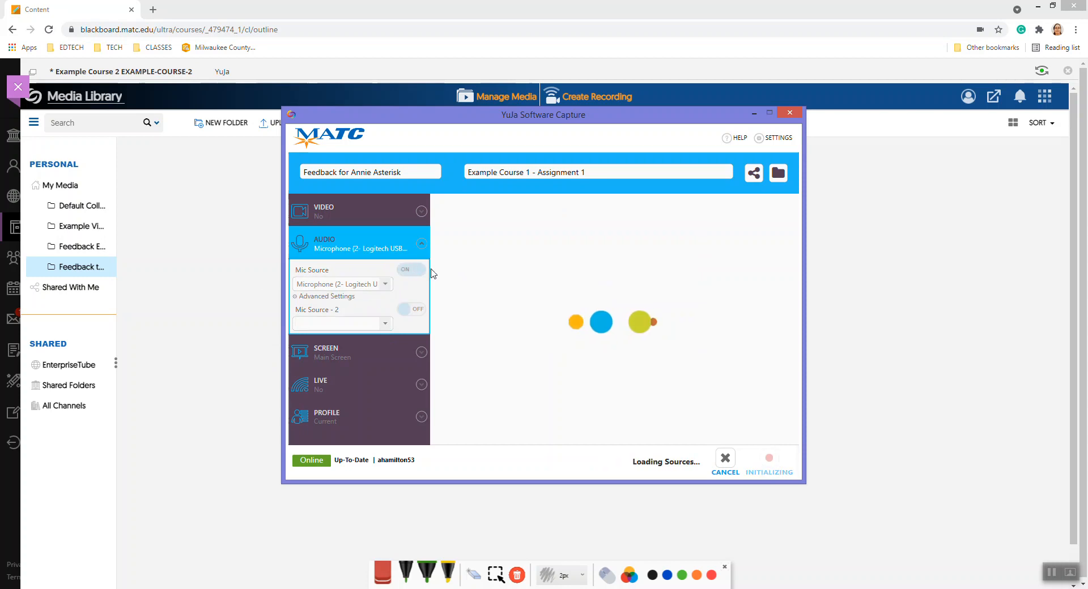
{"action": "left_click", "coordinate": [423, 244]}
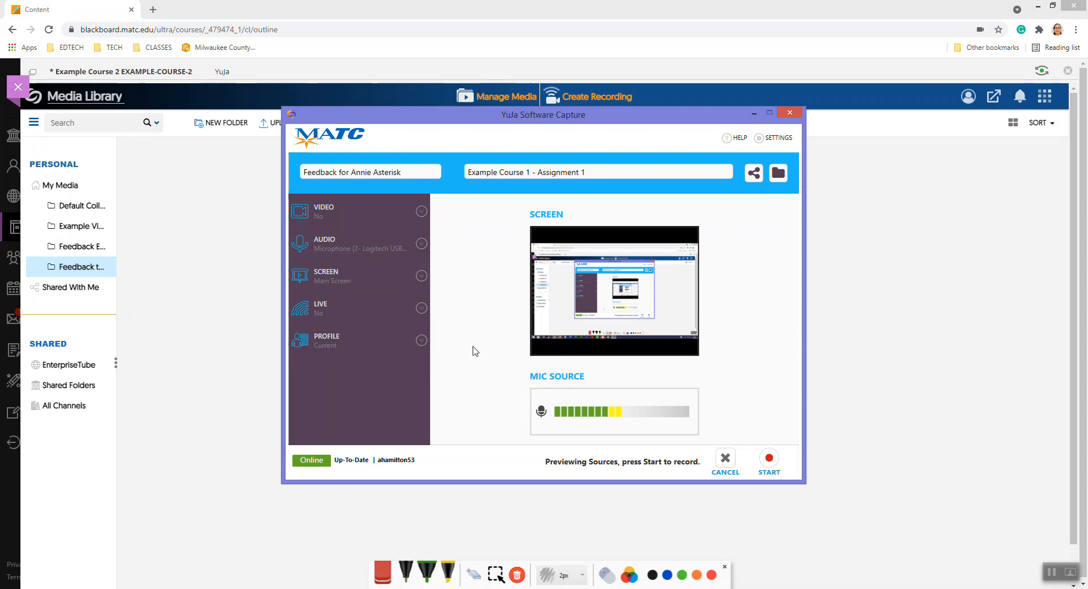
Start recording, maximize Notepad, and highlight HELLO WORLD in yellow
{"action": "left_click", "coordinate": [769, 459]}
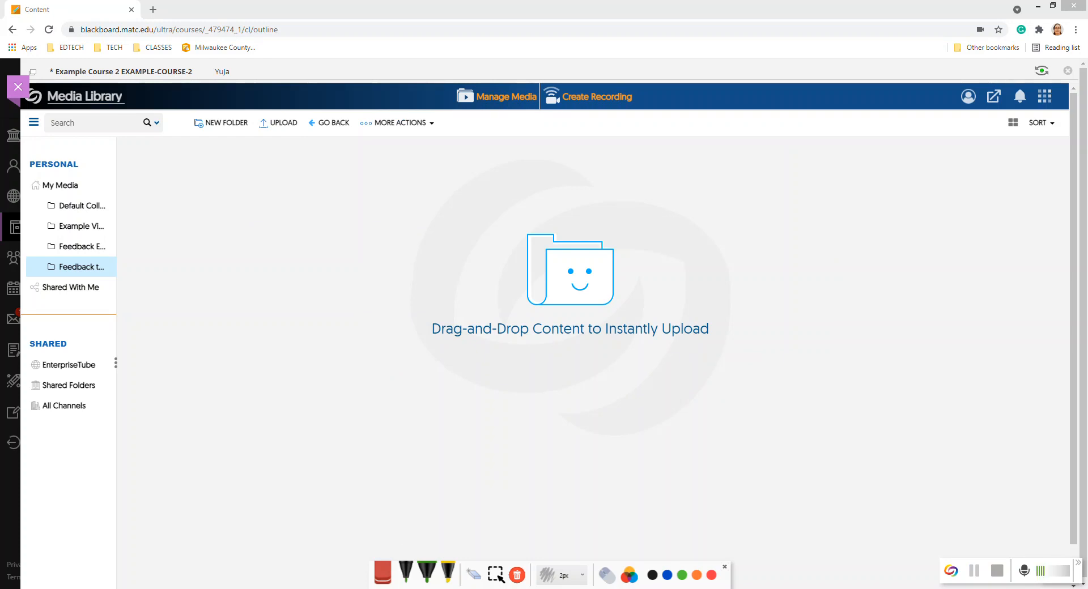
{"action": "left_click", "coordinate": [1009, 355]}
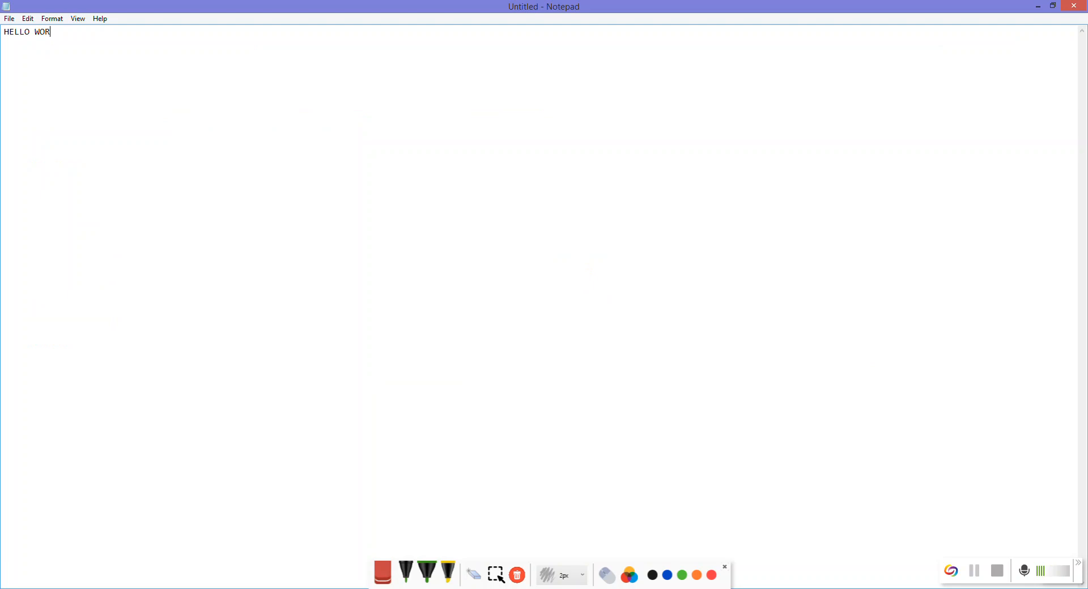
{"action": "left_click_drag", "start_coordinate": [61, 32], "coordinate": [3, 32]}
{"action": "left_click", "coordinate": [119, 67]}
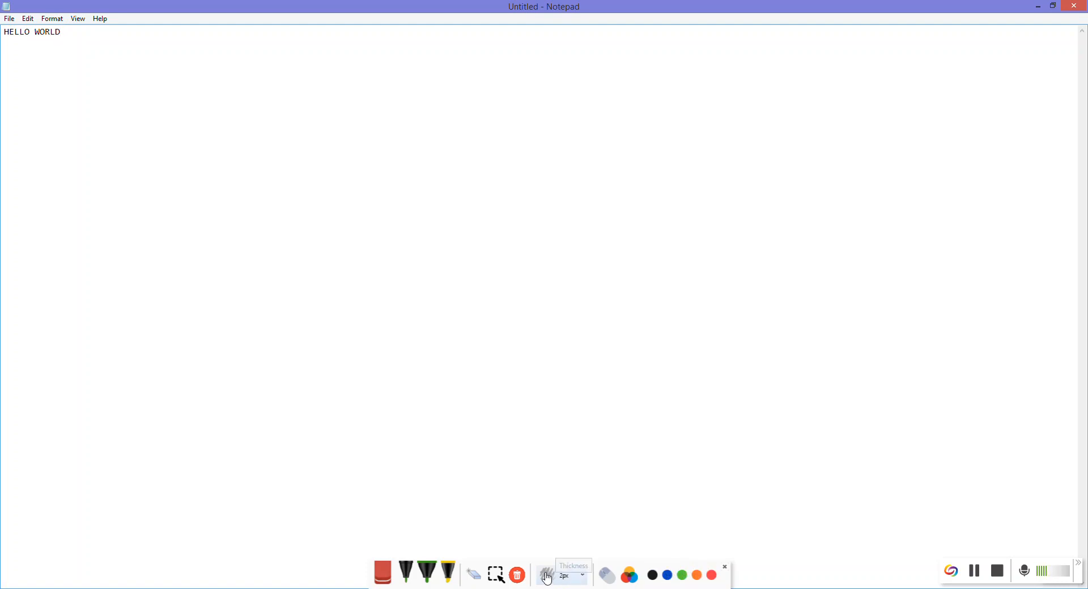
{"action": "left_click", "coordinate": [449, 573]}
{"action": "left_click_drag", "start_coordinate": [59, 35], "coordinate": [4, 33]}
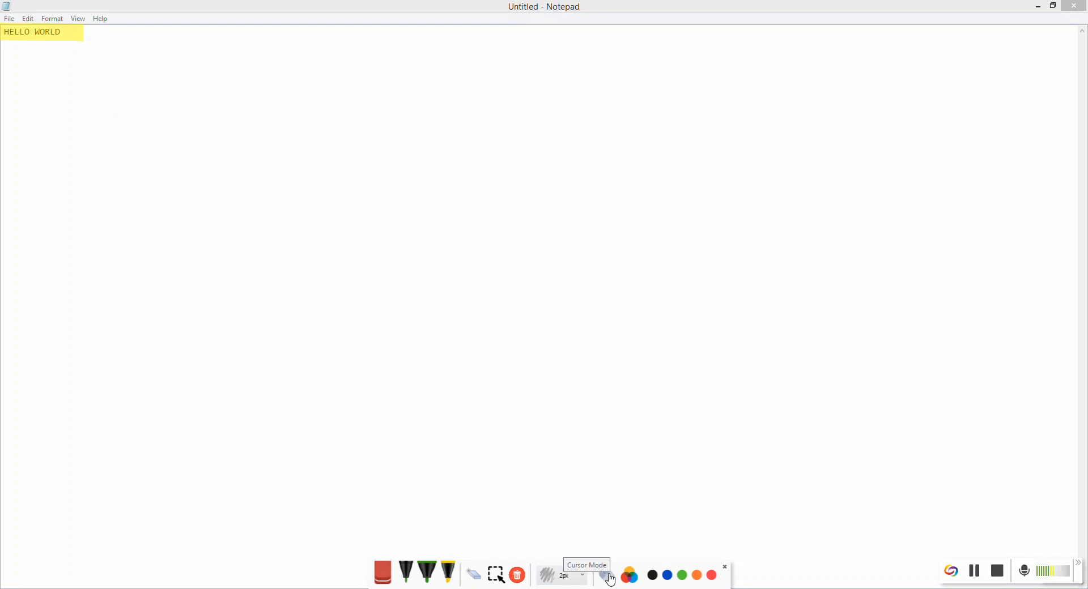
Draw a red freehand scribble with a custom dark red pen, then finish the recording
{"action": "left_click", "coordinate": [638, 582]}
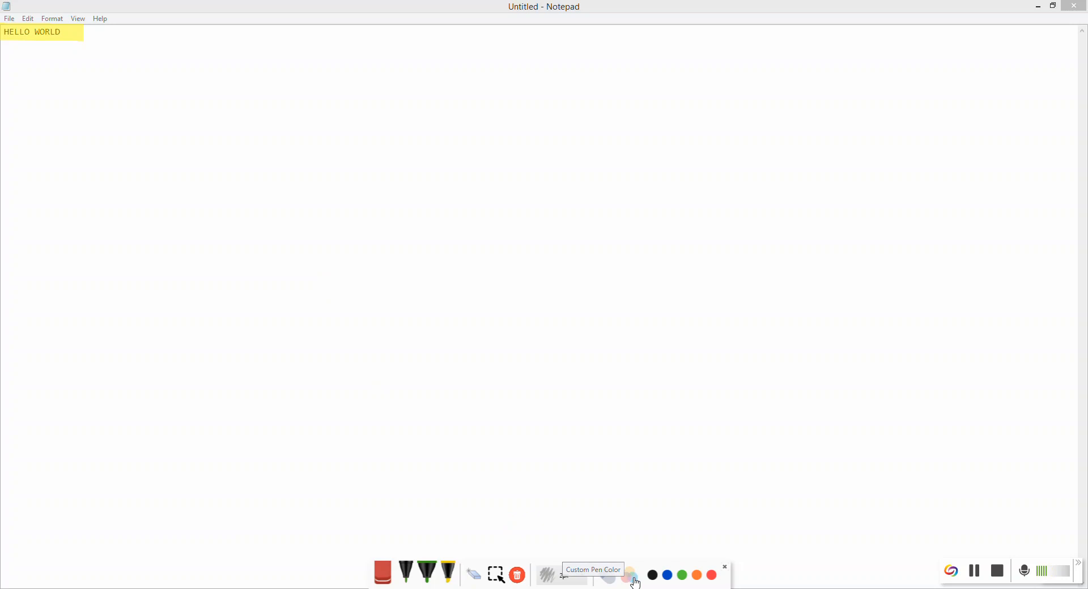
{"action": "left_click", "coordinate": [625, 434]}
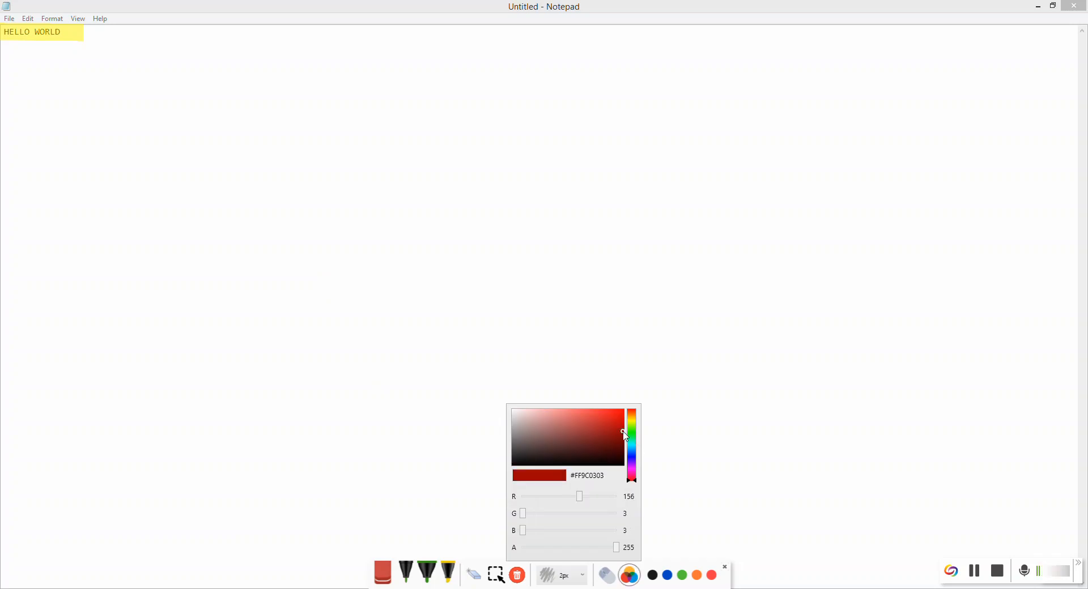
{"action": "left_click", "coordinate": [378, 245]}
{"action": "mouse_move", "coordinate": [386, 175]}
{"action": "left_mouse_down"}
{"action": "mouse_move", "coordinate": [387, 188]}
{"action": "mouse_move", "coordinate": [799, 294]}
{"action": "mouse_move", "coordinate": [828, 256]}
{"action": "left_mouse_up"}
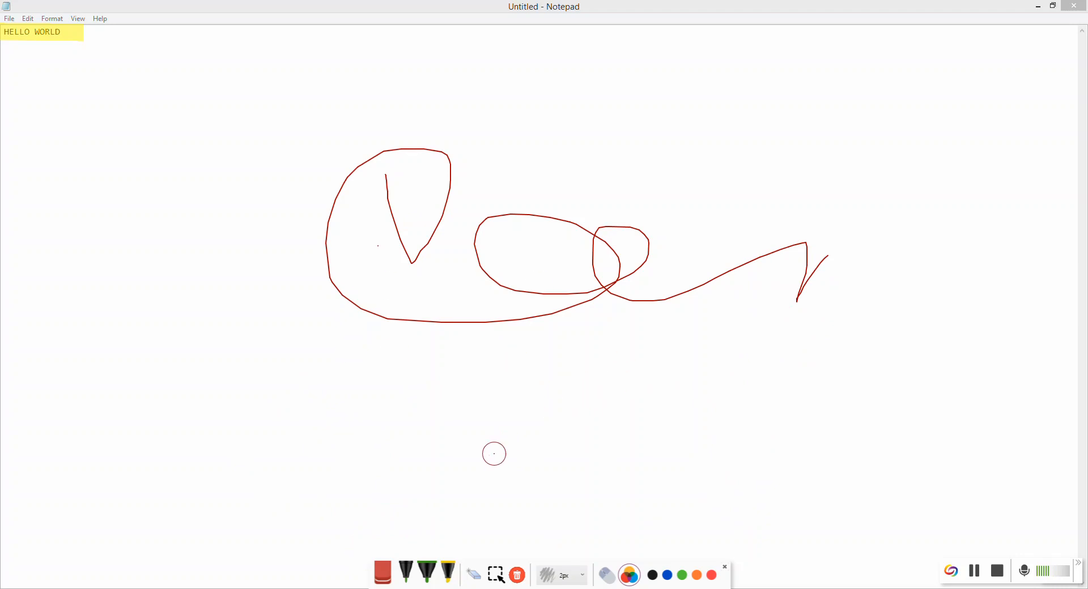
{"action": "left_click", "coordinate": [998, 574]}
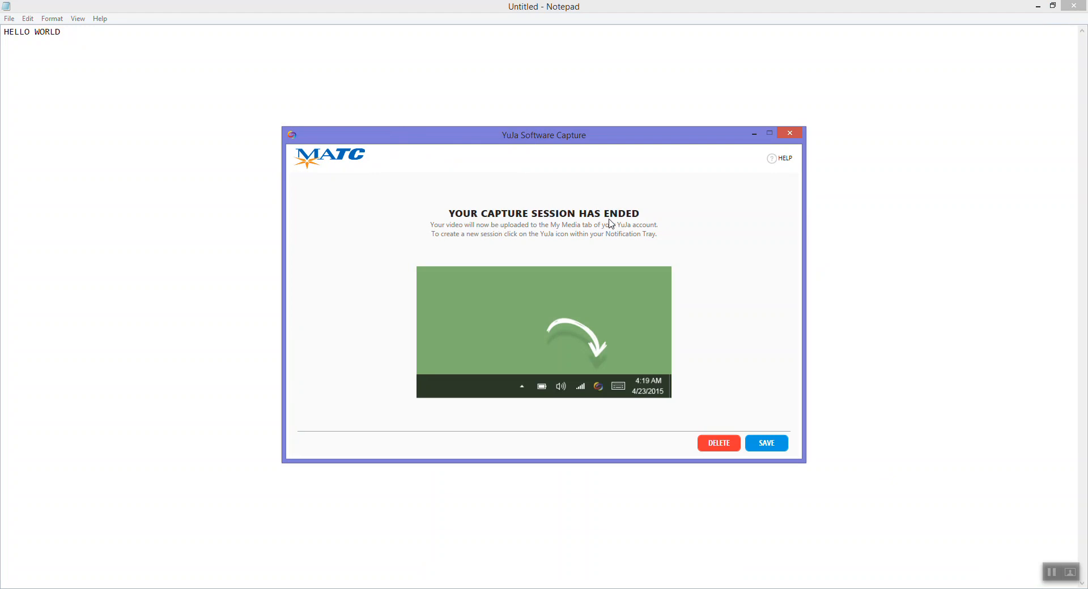
Save the recording for upload and close Notepad without saving
{"action": "left_click", "coordinate": [768, 444]}
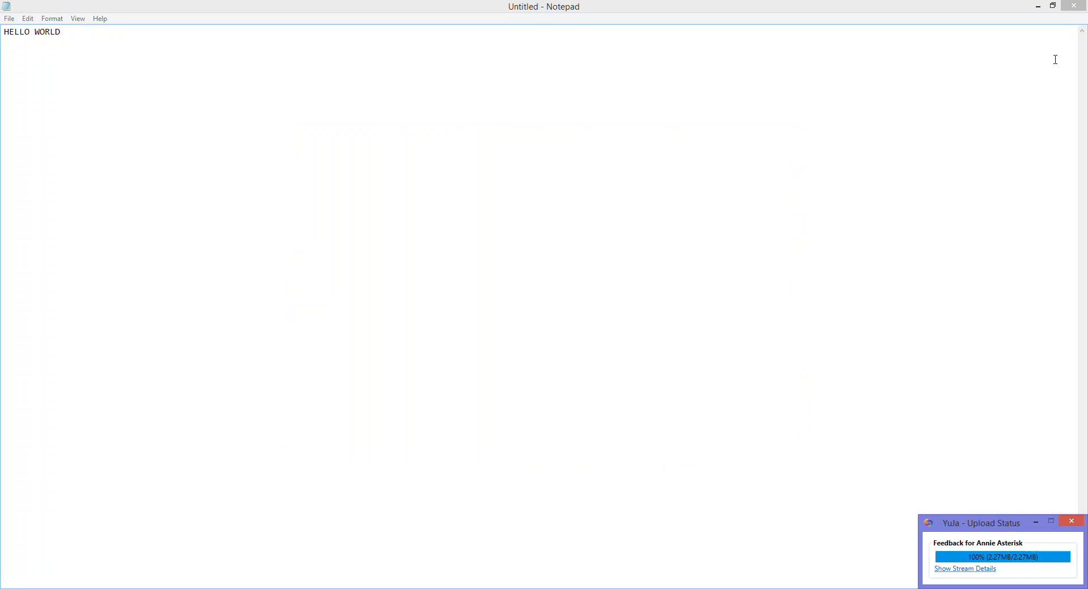
{"action": "left_click", "coordinate": [1078, 7]}
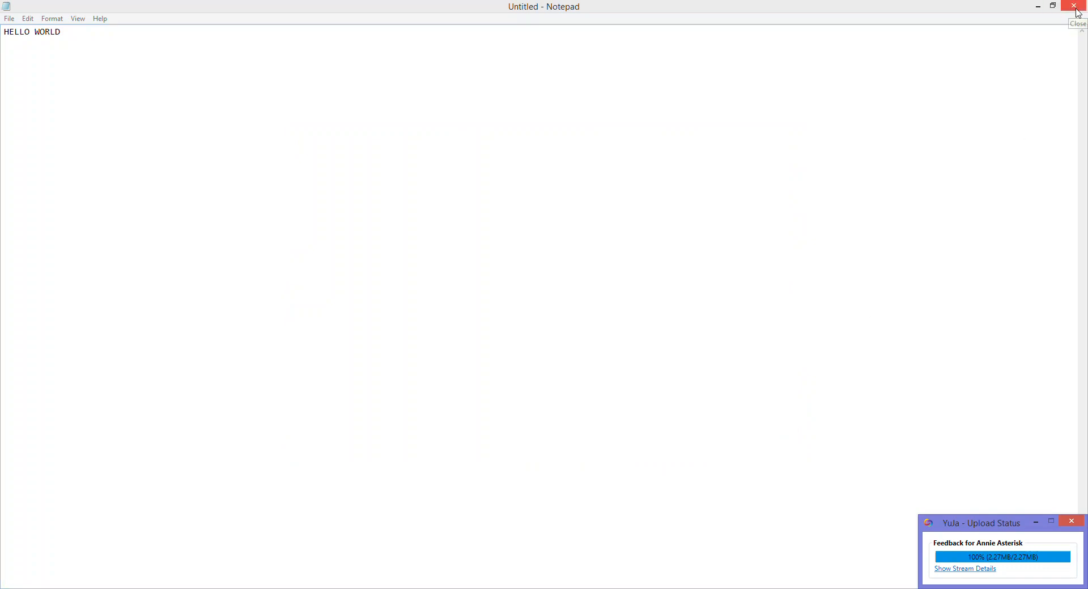
{"action": "left_click", "coordinate": [579, 306]}
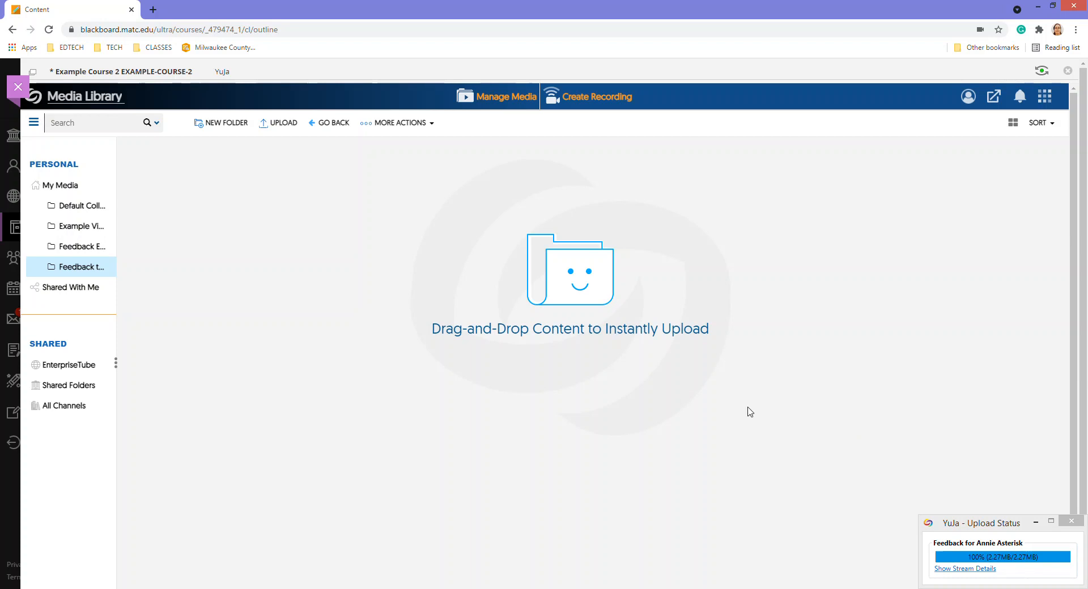
Browse My Media, checking the Feedback to Students folder before returning to the overview
{"action": "left_click", "coordinate": [77, 187]}
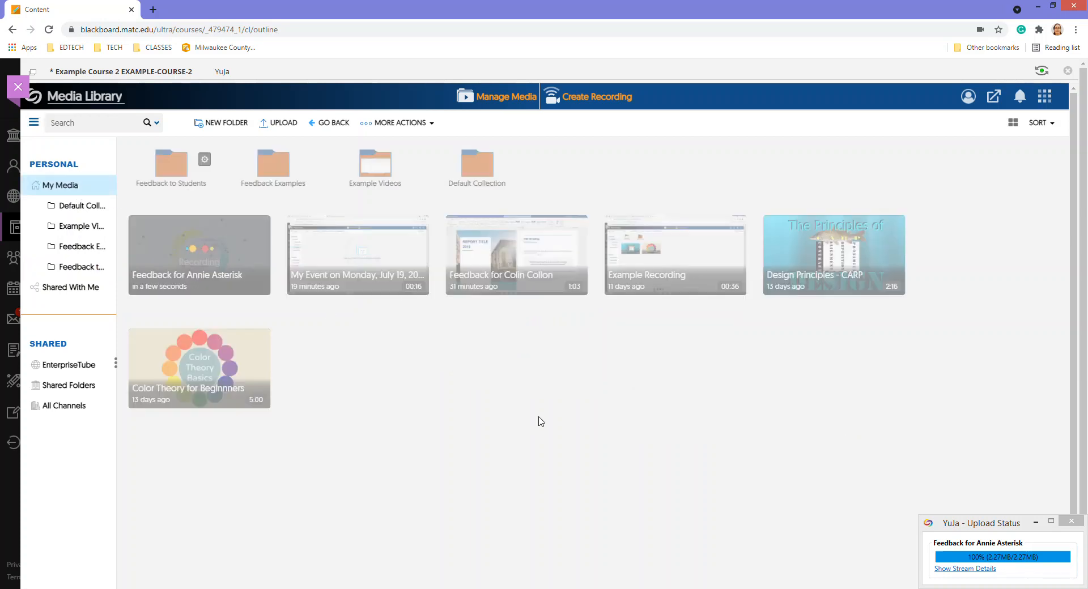
{"action": "mouse_move", "coordinate": [210, 260]}
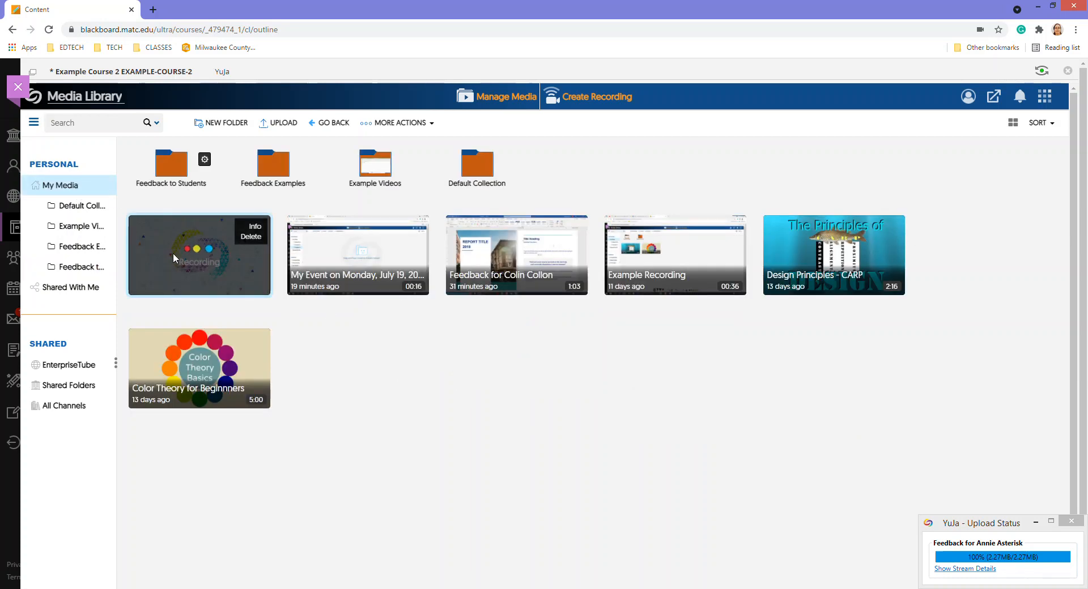
{"action": "left_click", "coordinate": [173, 167]}
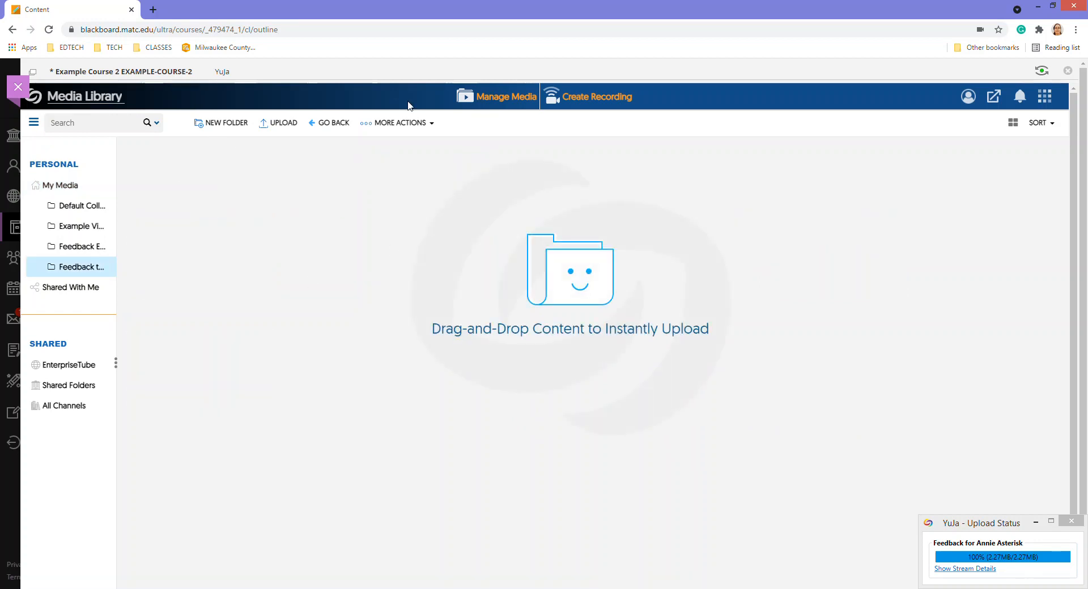
{"action": "left_click", "coordinate": [86, 186]}
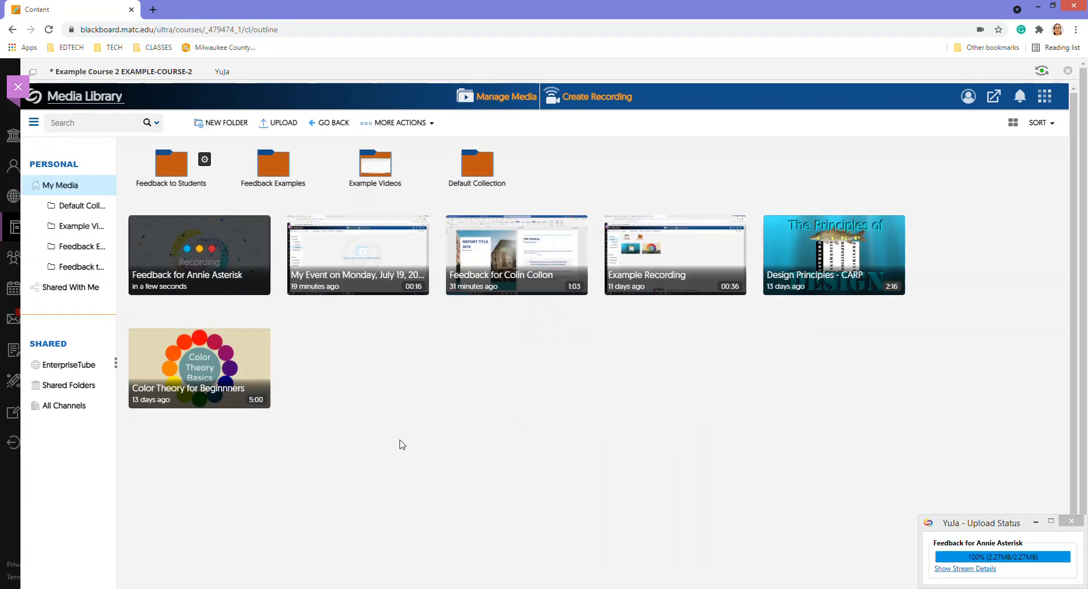
Drag the older feedback video to Feedback to Students and My Event to Feedback Examples
{"action": "mouse_move", "coordinate": [164, 267]}
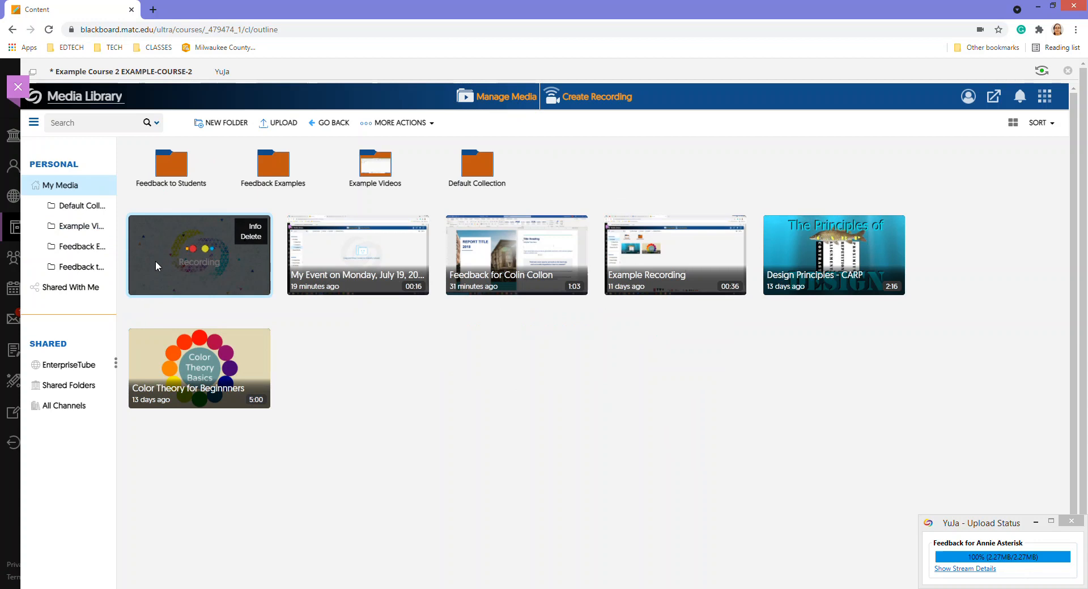
{"action": "left_click_drag", "start_coordinate": [485, 249], "coordinate": [171, 170]}
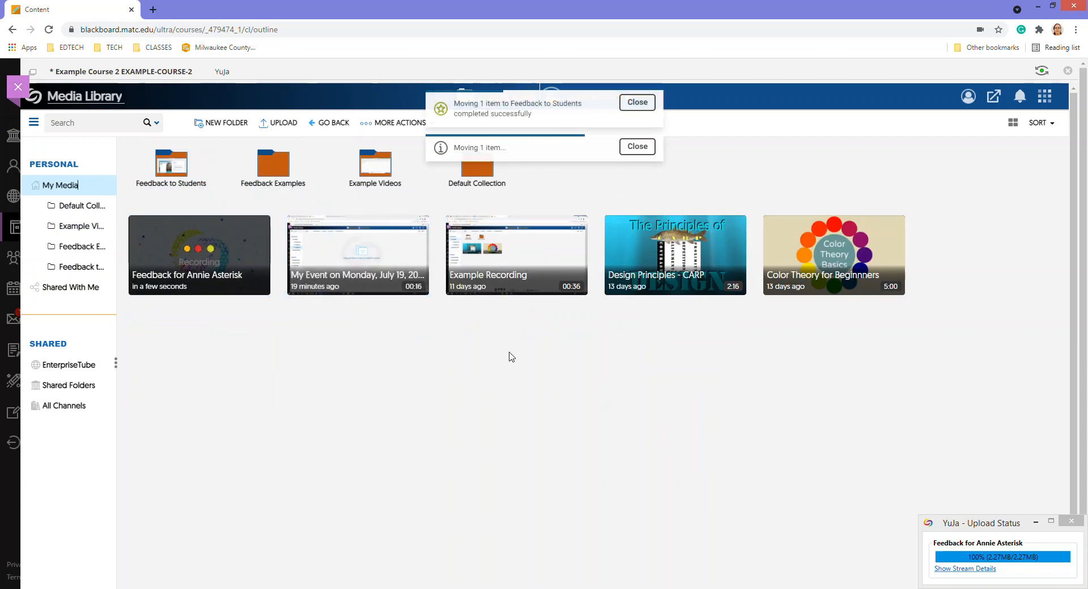
{"action": "mouse_move", "coordinate": [348, 242]}
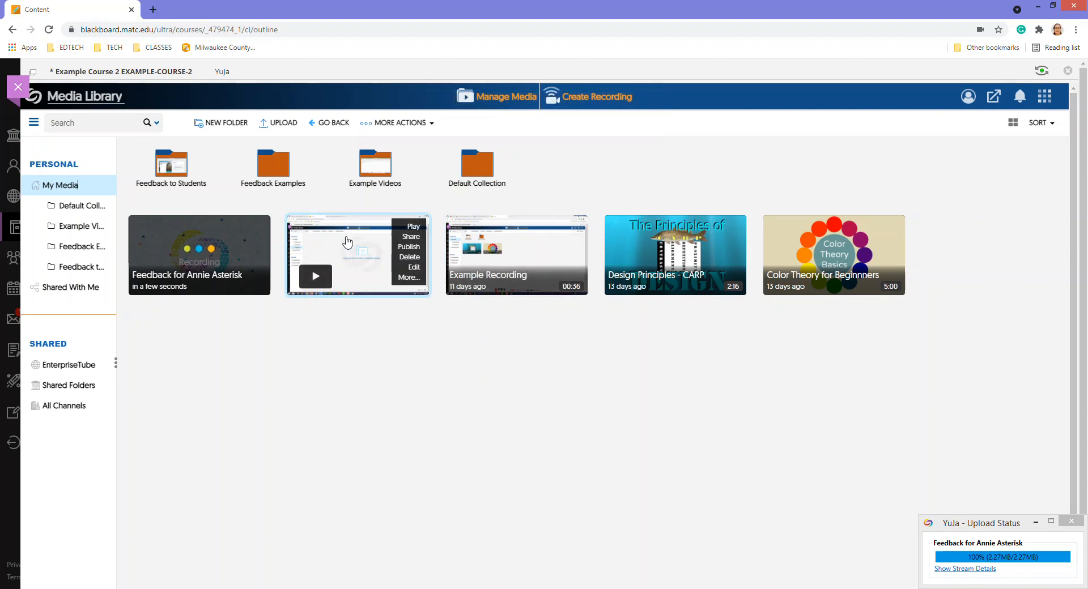
{"action": "left_click_drag", "start_coordinate": [347, 241], "coordinate": [304, 333]}
{"action": "left_click_drag", "start_coordinate": [313, 238], "coordinate": [175, 172]}
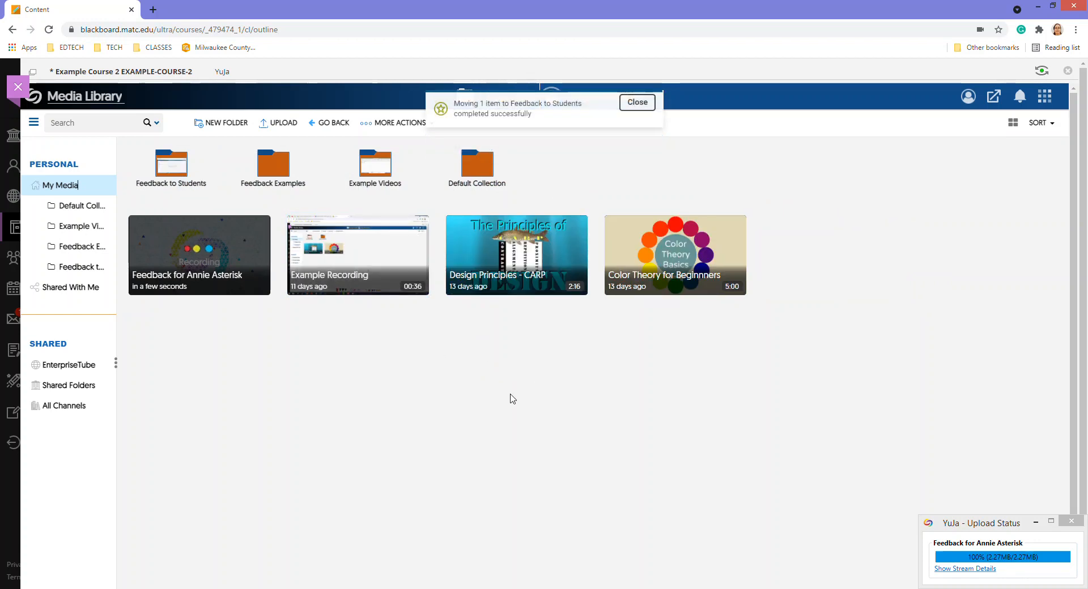
Show the processing details of the new student feedback recording
{"action": "mouse_move", "coordinate": [227, 278]}
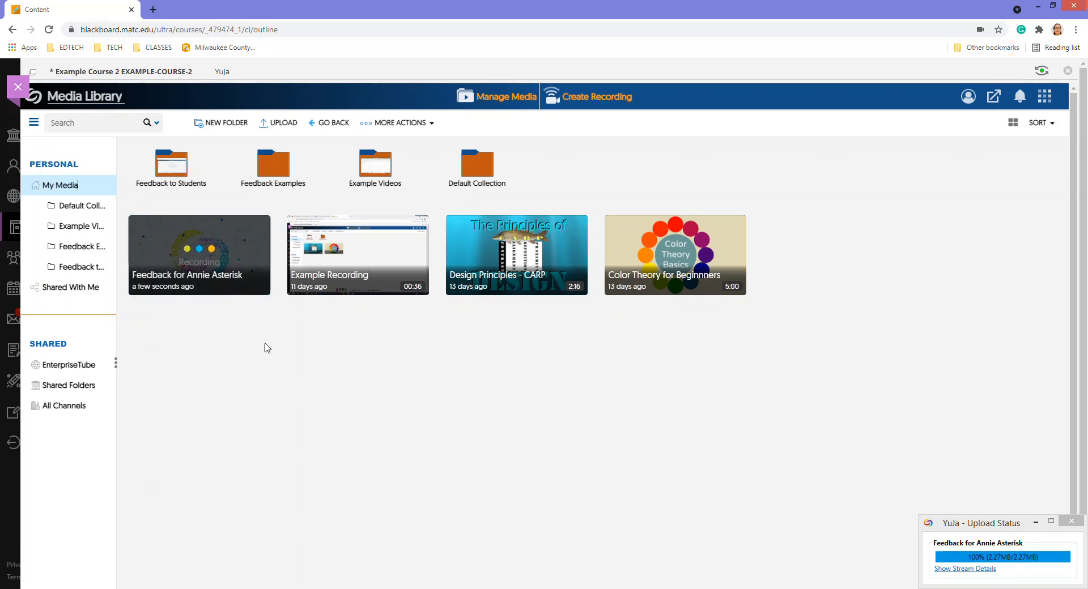
{"action": "mouse_move", "coordinate": [233, 244]}
{"action": "mouse_move", "coordinate": [178, 262]}
{"action": "mouse_move", "coordinate": [159, 240]}
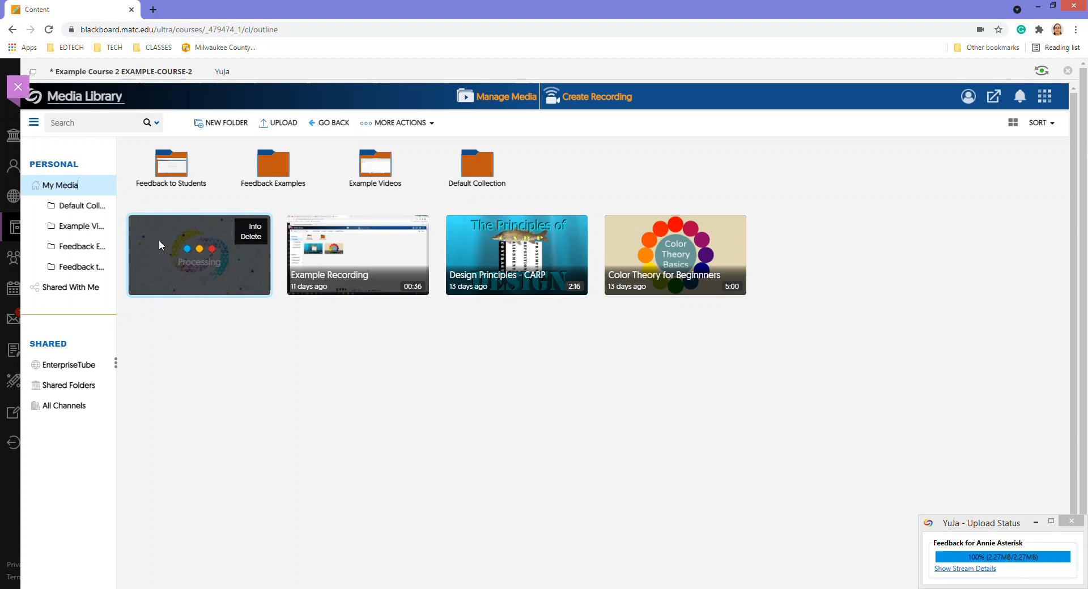
{"action": "left_click", "coordinate": [250, 227]}
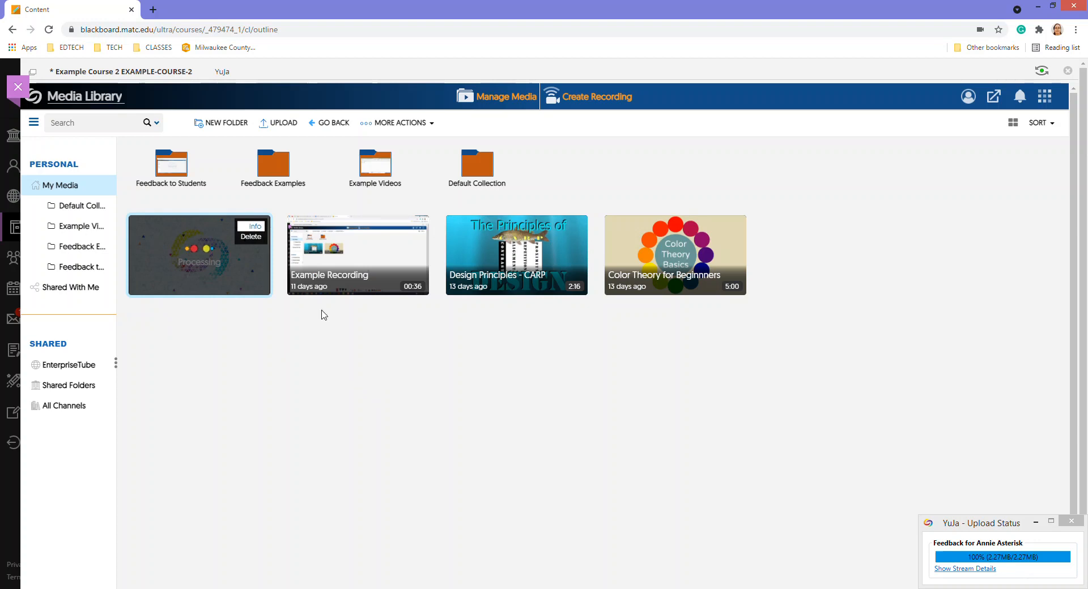
Review the processing log and close the Processing Details dialog
{"action": "scroll", "coordinate": [533, 250], "scroll_direction": "down", "scroll_amount": 5}
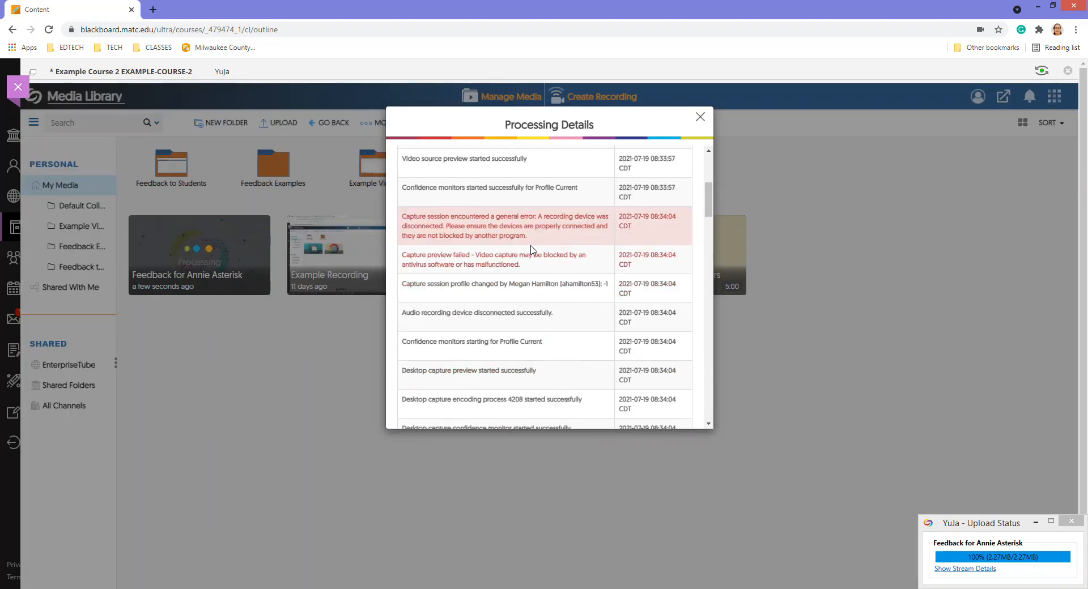
{"action": "scroll", "coordinate": [533, 250], "scroll_direction": "up", "scroll_amount": 1}
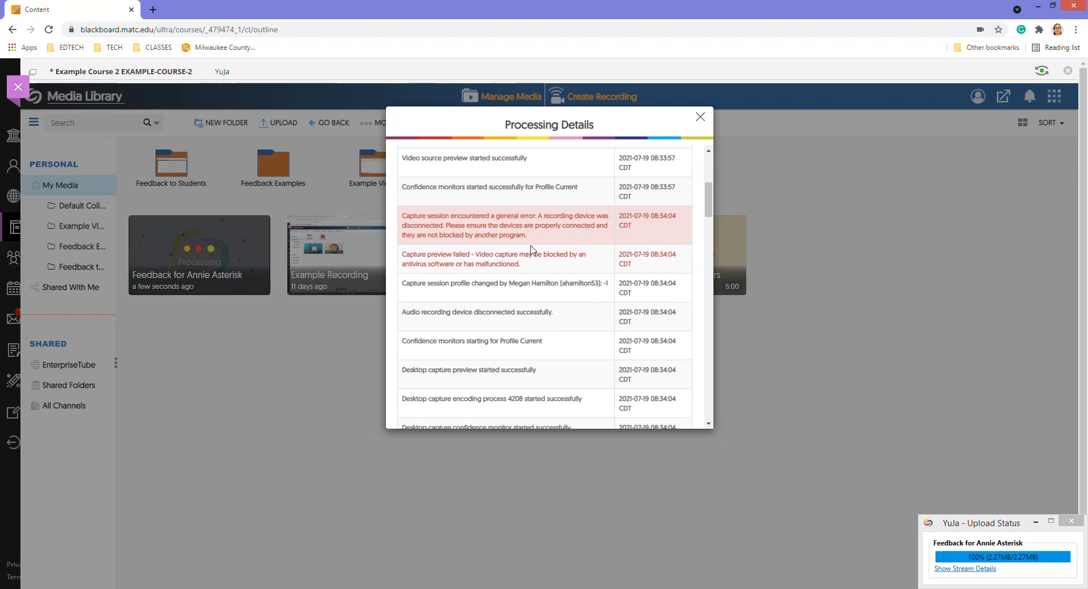
{"action": "scroll", "coordinate": [532, 250], "scroll_direction": "down", "scroll_amount": 5}
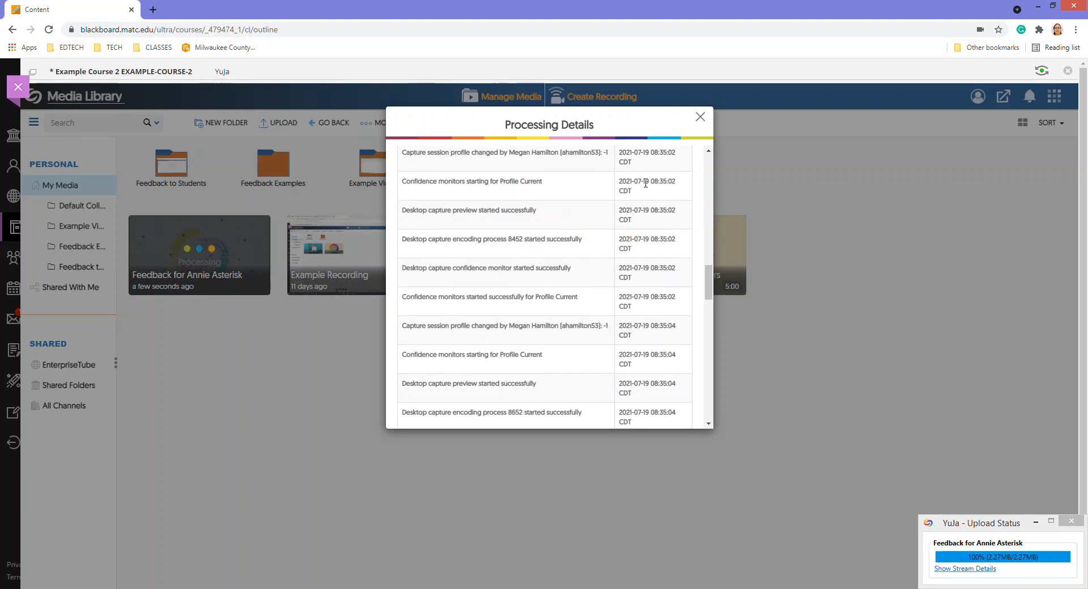
{"action": "left_click", "coordinate": [700, 117]}
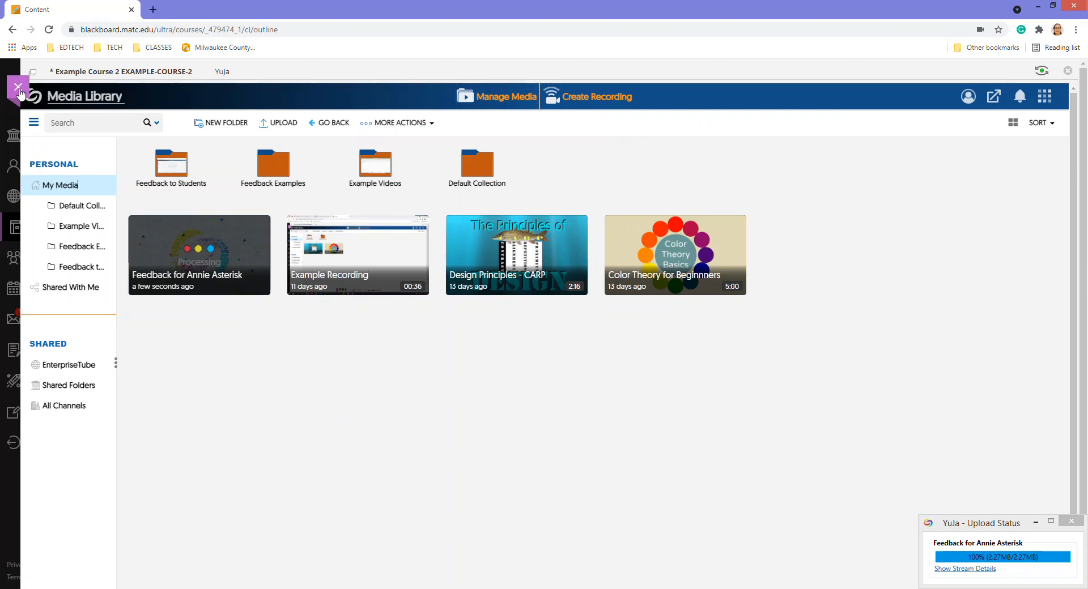
Go from the course's main page to the Full Grade Center
{"action": "left_click", "coordinate": [102, 73]}
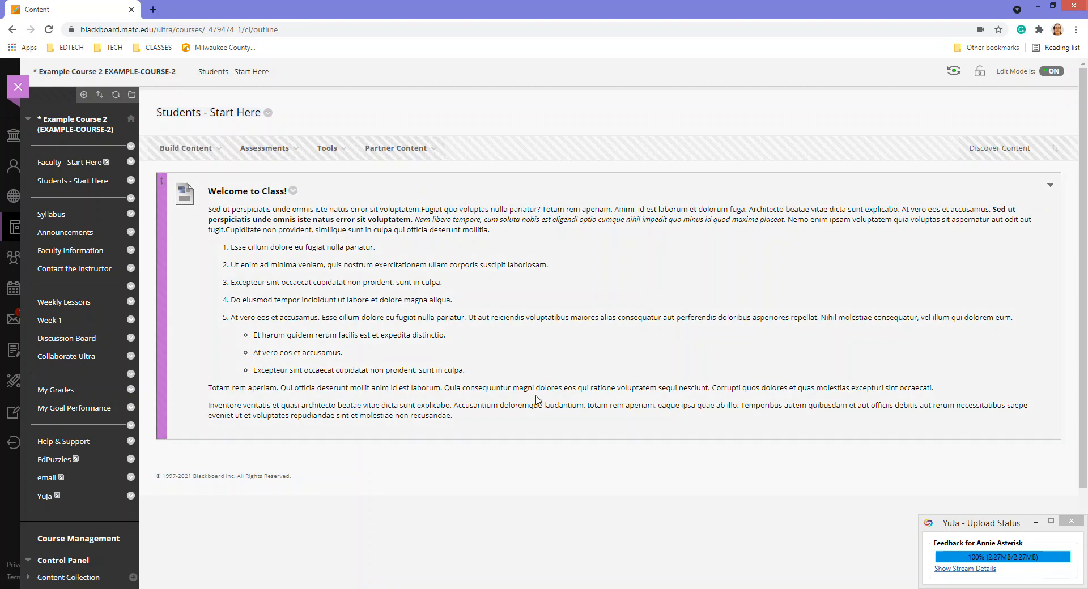
{"action": "scroll", "coordinate": [490, 398], "scroll_direction": "down", "scroll_amount": 2}
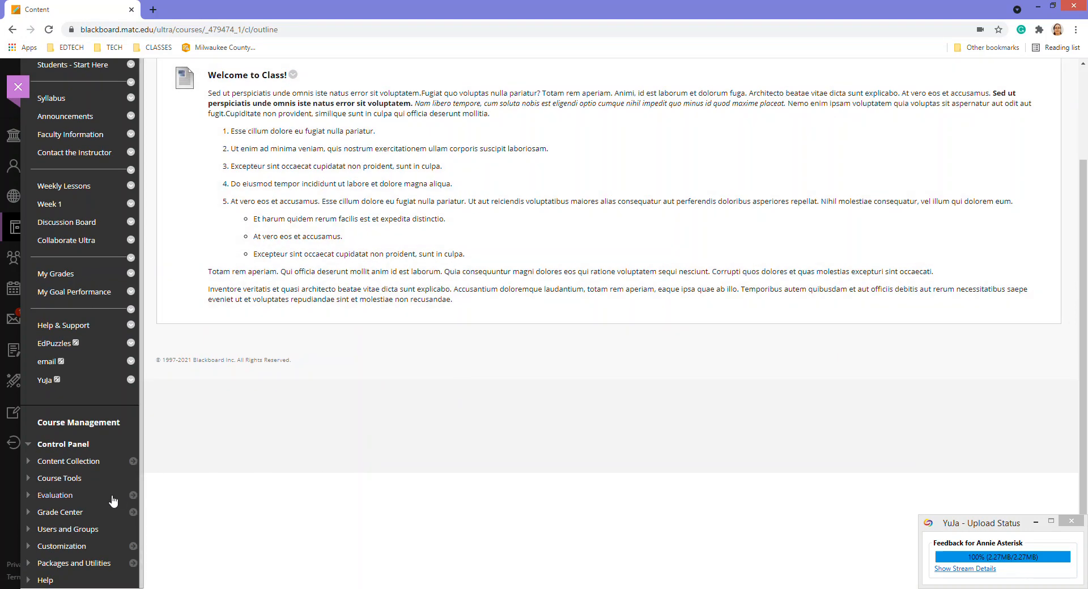
{"action": "left_click", "coordinate": [136, 514]}
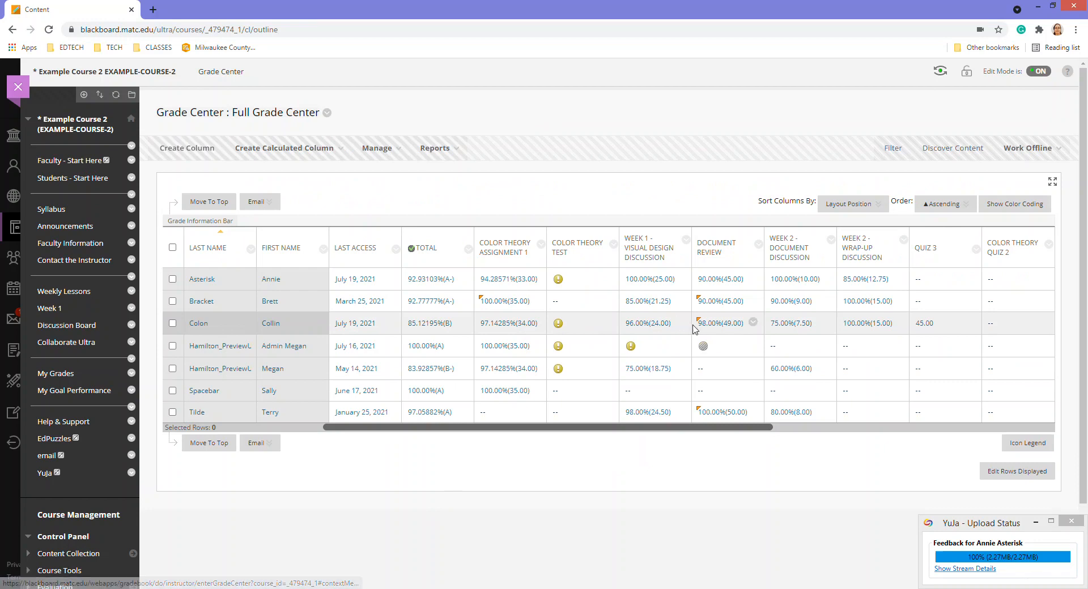
Open View Grade Details for the 98.00% Document Review grade
{"action": "left_click", "coordinate": [752, 323]}
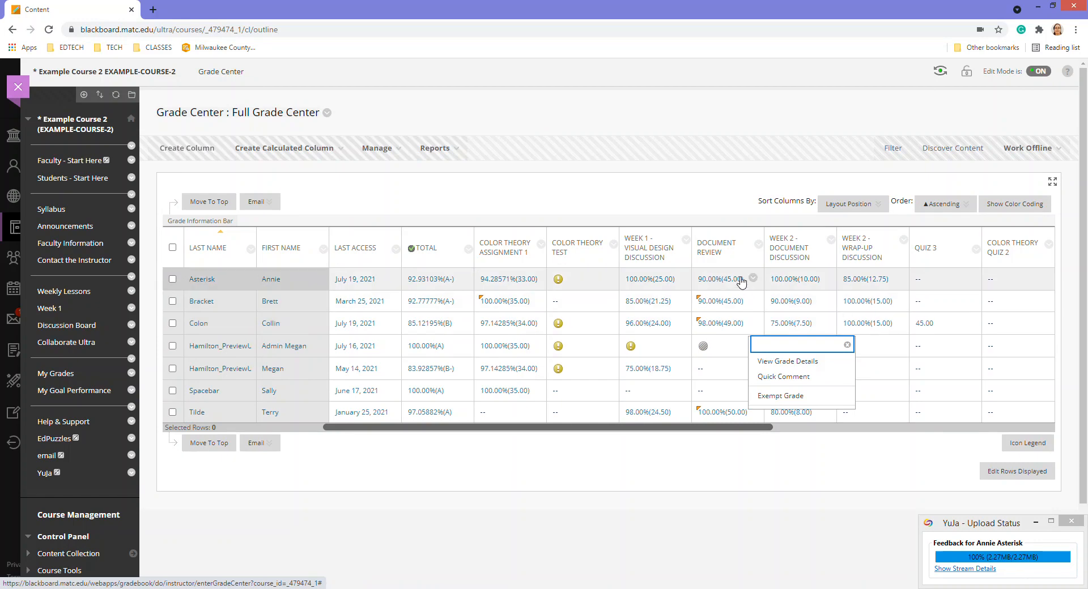
{"action": "left_click", "coordinate": [753, 279]}
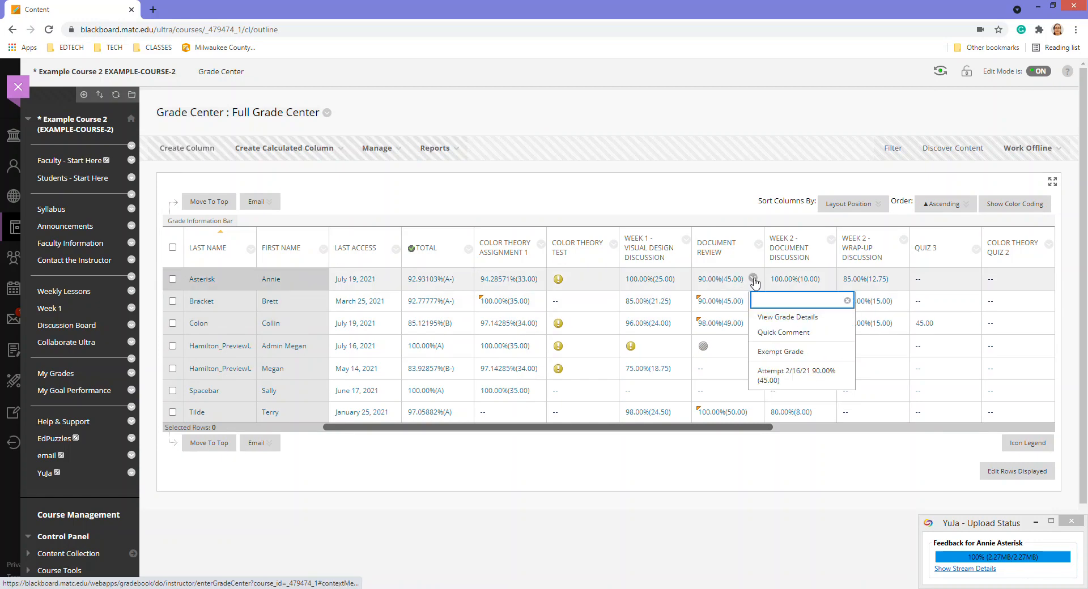
{"action": "left_click", "coordinate": [718, 472]}
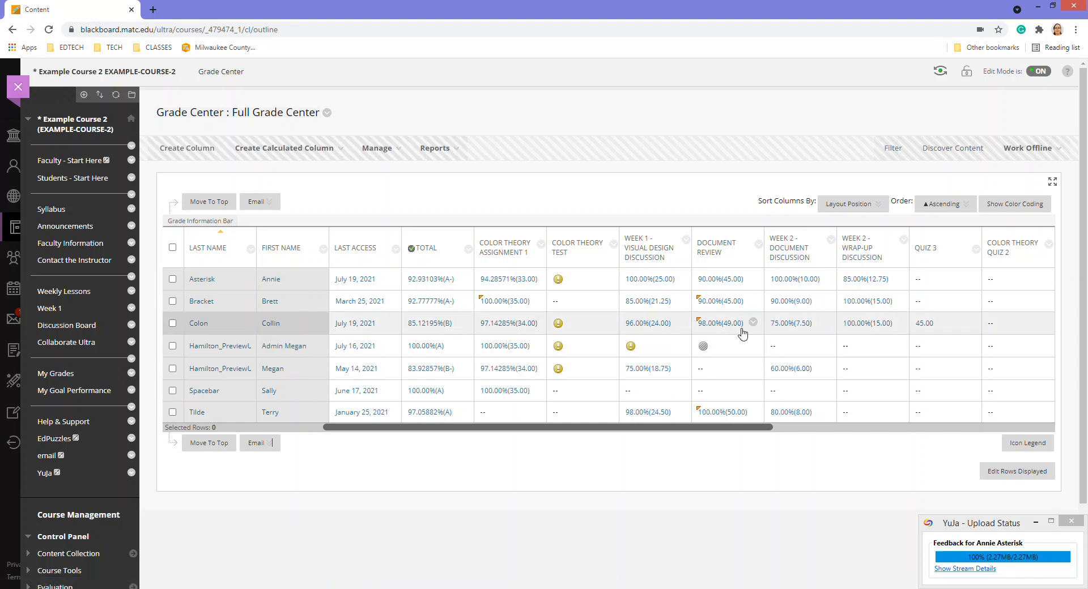
{"action": "left_click", "coordinate": [753, 323]}
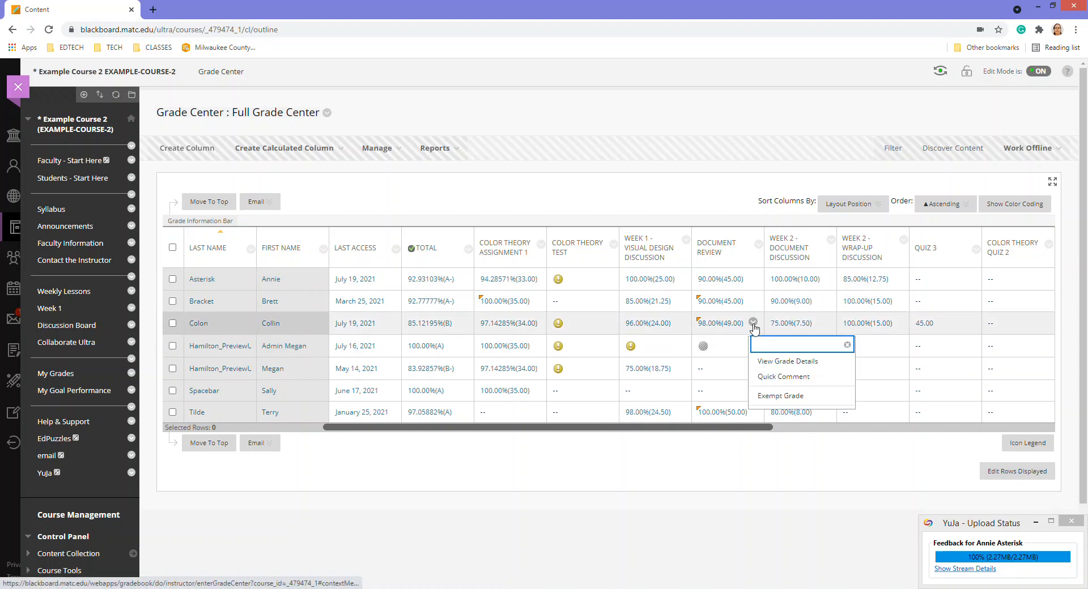
{"action": "left_click", "coordinate": [771, 357]}
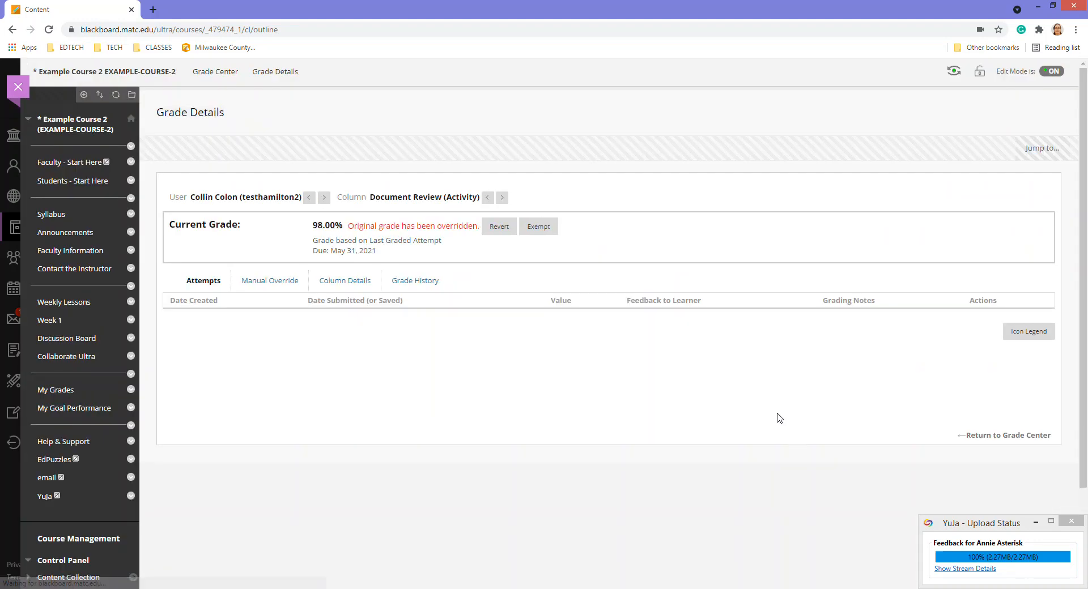
Open Manual Override and bring up the Add content menu in Feedback to Learner
{"action": "left_click", "coordinate": [269, 282]}
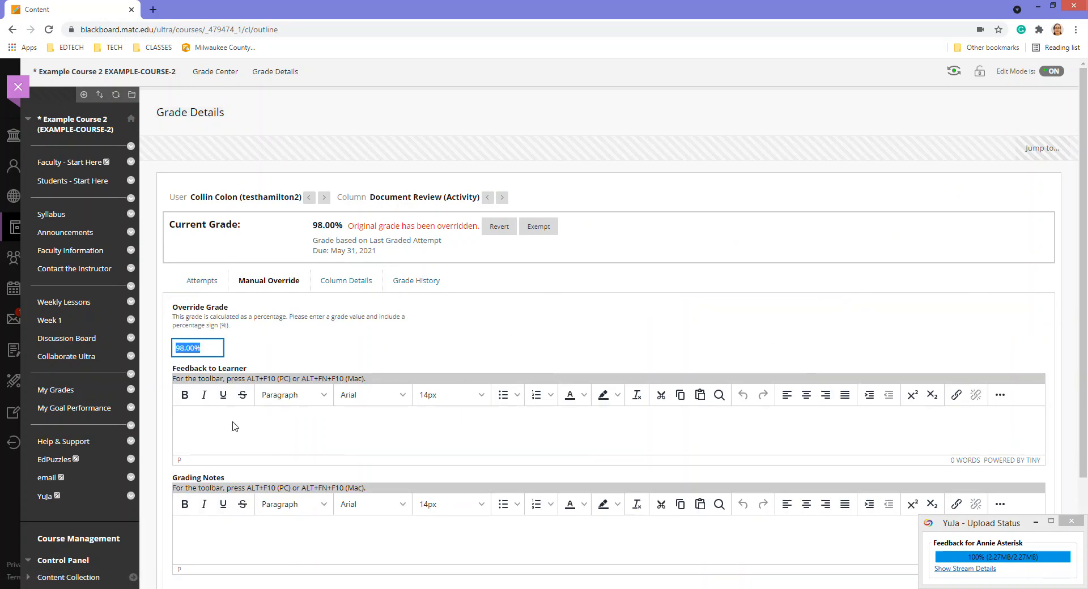
{"action": "left_click", "coordinate": [294, 434]}
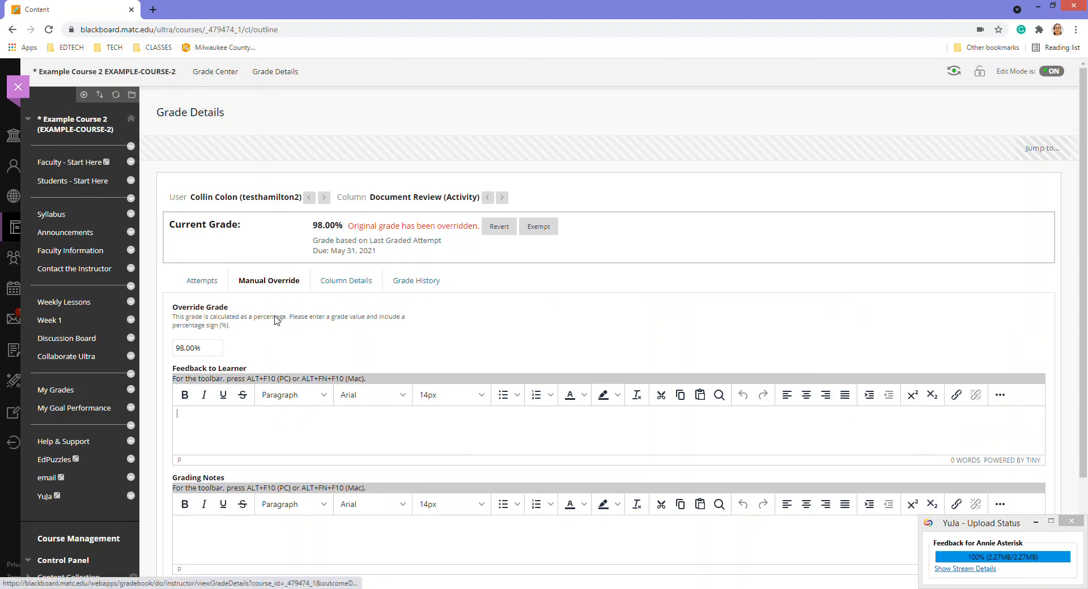
{"action": "left_click", "coordinate": [1000, 395]}
{"action": "scroll", "coordinate": [973, 397], "scroll_direction": "down", "scroll_amount": 1}
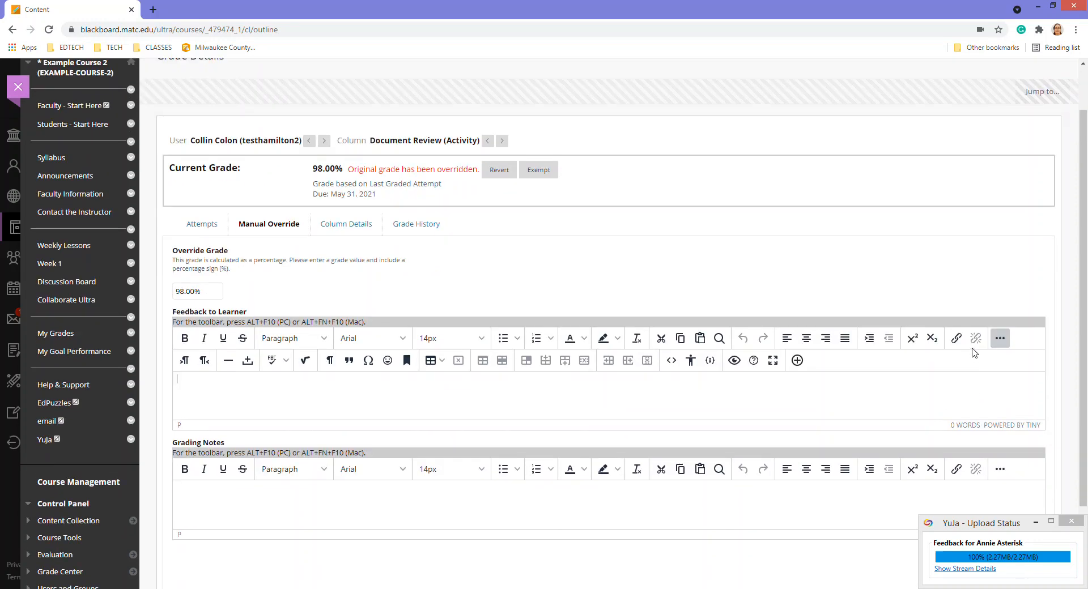
{"action": "left_click", "coordinate": [797, 361]}
Insert the student's feedback video through the YuJa Media Chooser
{"action": "scroll", "coordinate": [512, 235], "scroll_direction": "down", "scroll_amount": 7}
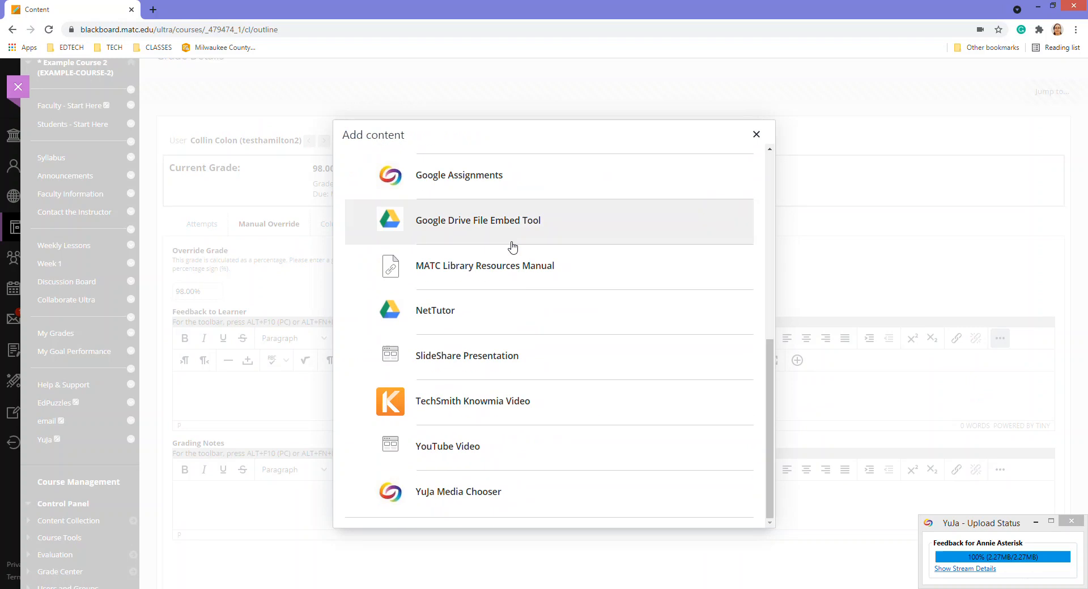
{"action": "left_click", "coordinate": [484, 503]}
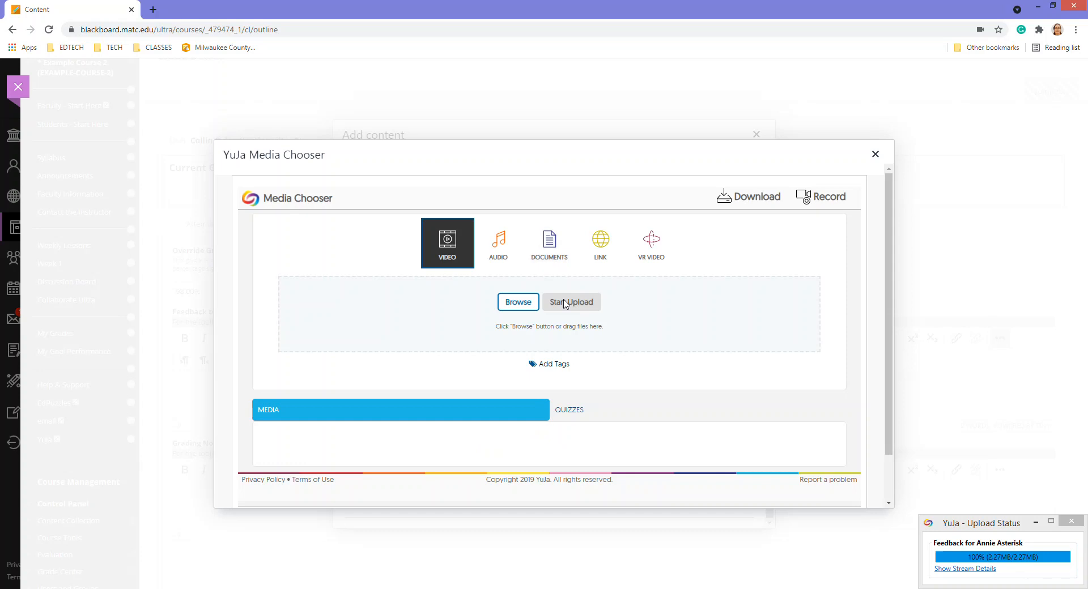
{"action": "scroll", "coordinate": [615, 308], "scroll_direction": "down", "scroll_amount": 2}
{"action": "scroll", "coordinate": [618, 311], "scroll_direction": "down", "scroll_amount": 4}
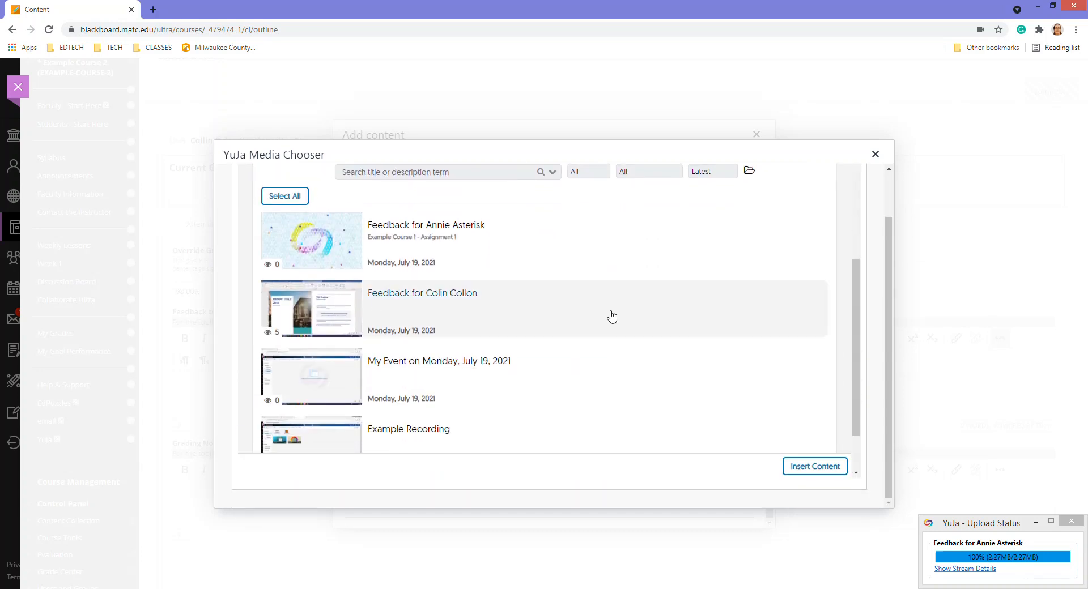
{"action": "left_click", "coordinate": [383, 301]}
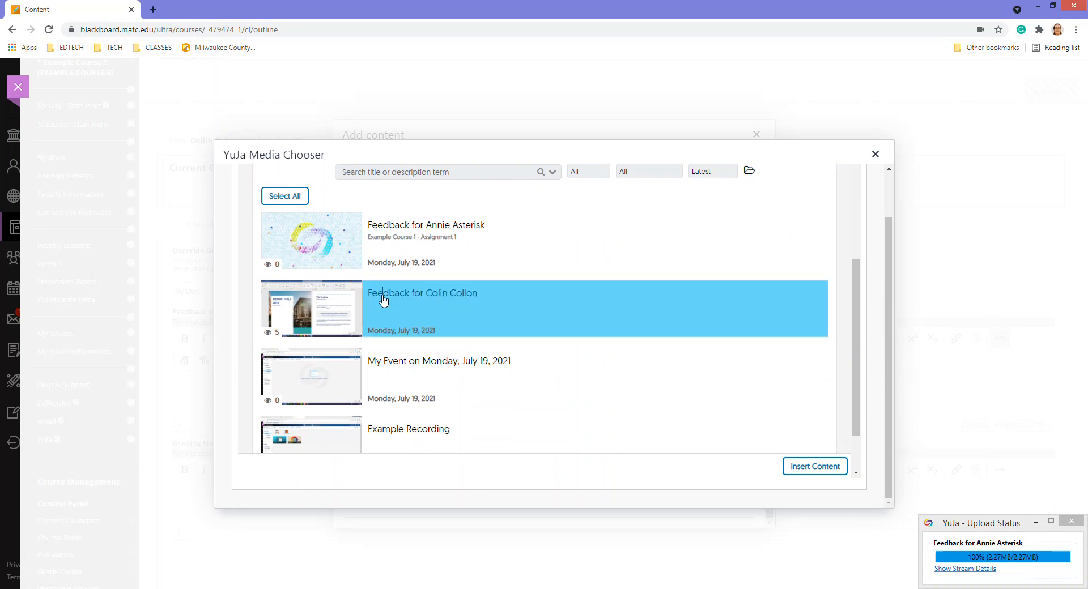
{"action": "left_click", "coordinate": [817, 466]}
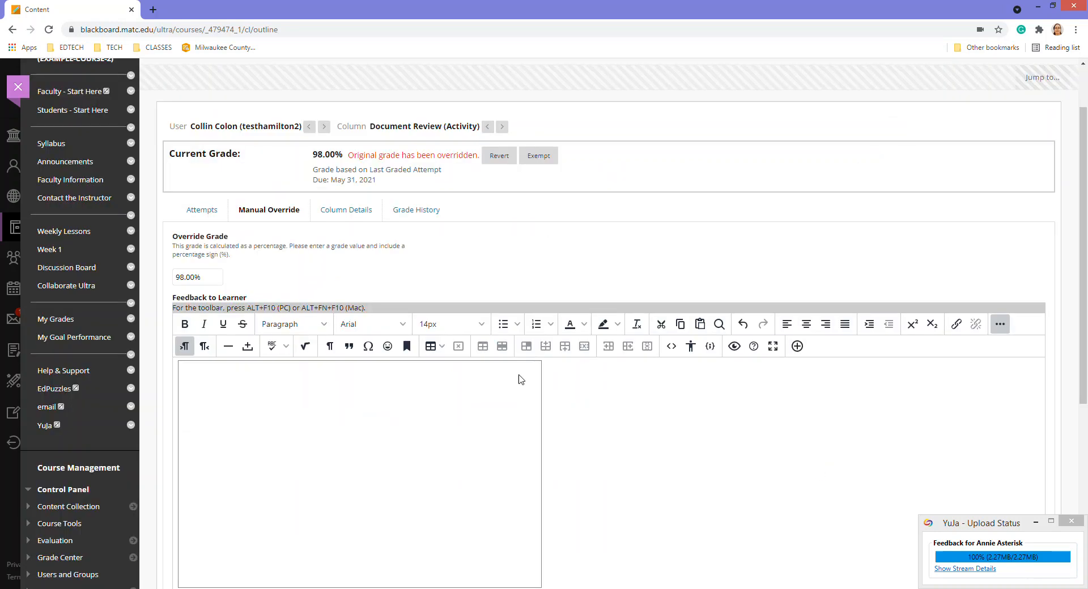
Add a note asking the student to review the video and ask questions, submit, and return to Grade Center
{"action": "scroll", "coordinate": [739, 444], "scroll_direction": "down", "scroll_amount": 3}
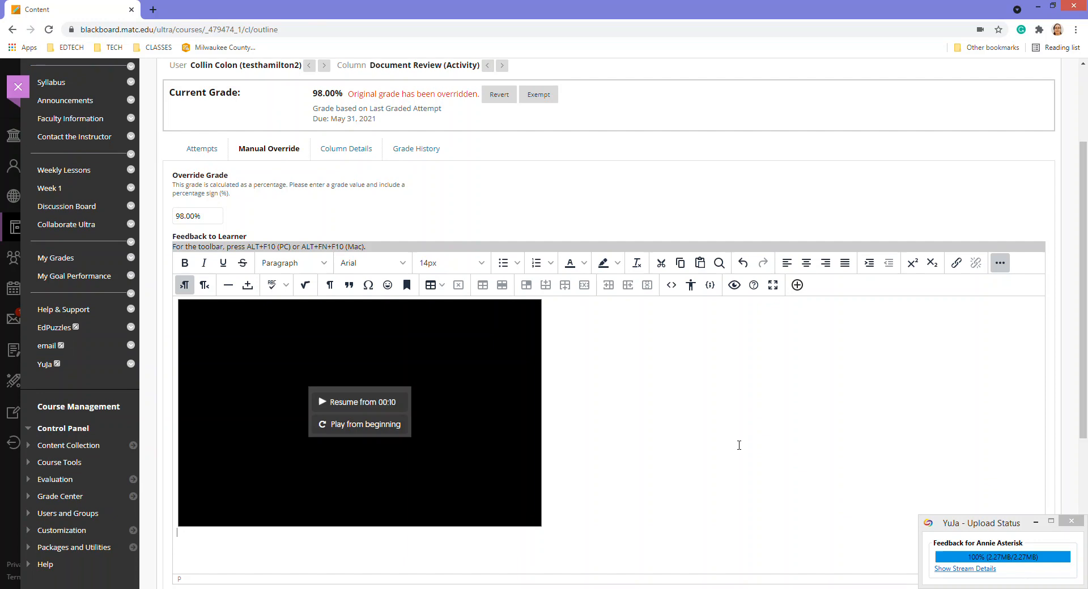
{"action": "key", "text": "Return"}
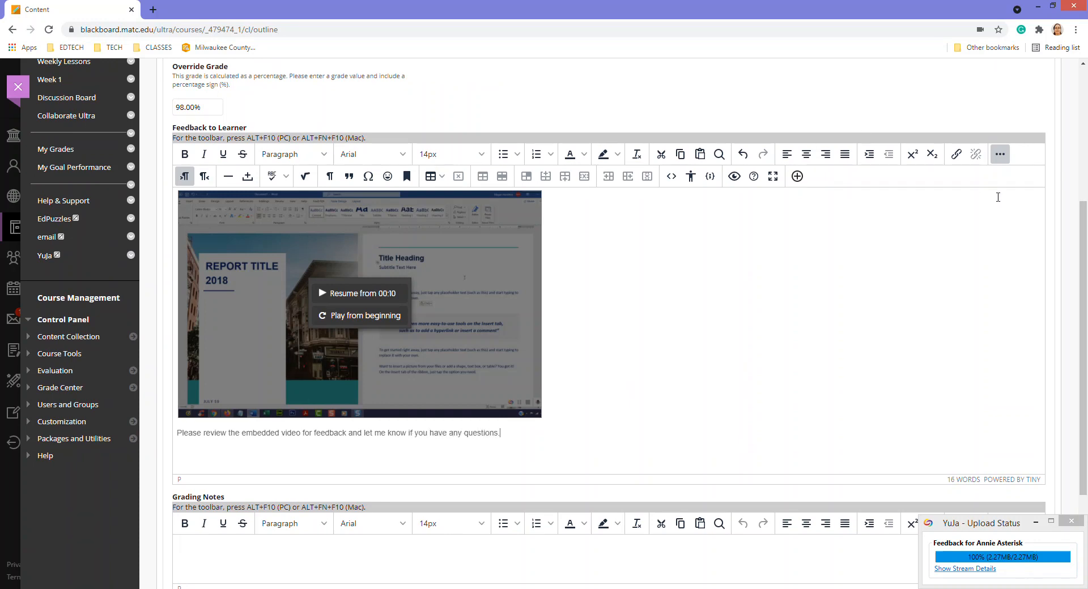
{"action": "scroll", "coordinate": [752, 260], "scroll_direction": "down", "scroll_amount": 3}
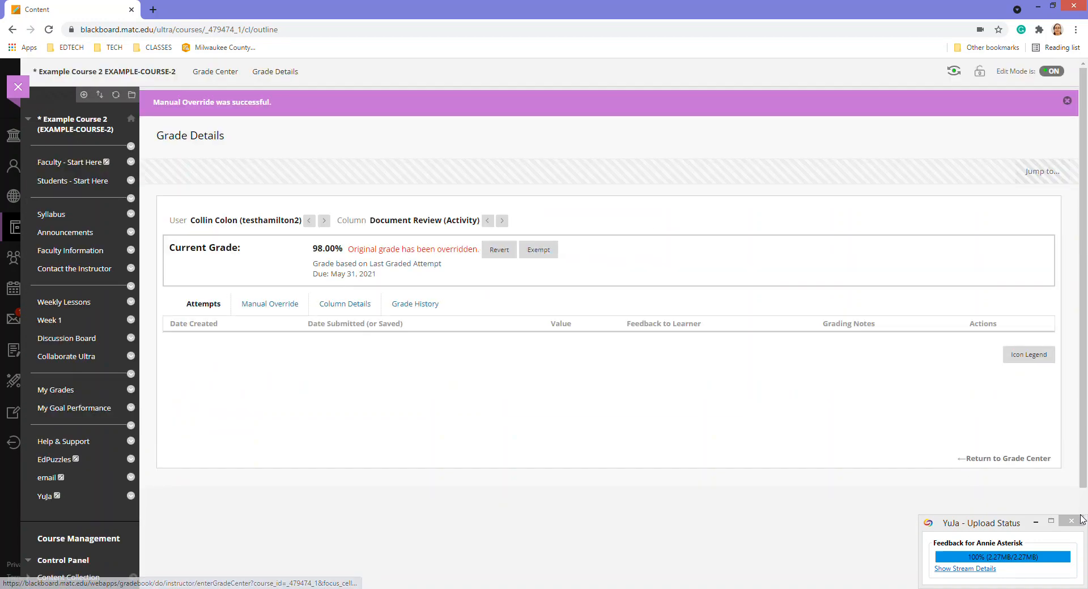
{"action": "left_click", "coordinate": [216, 71]}
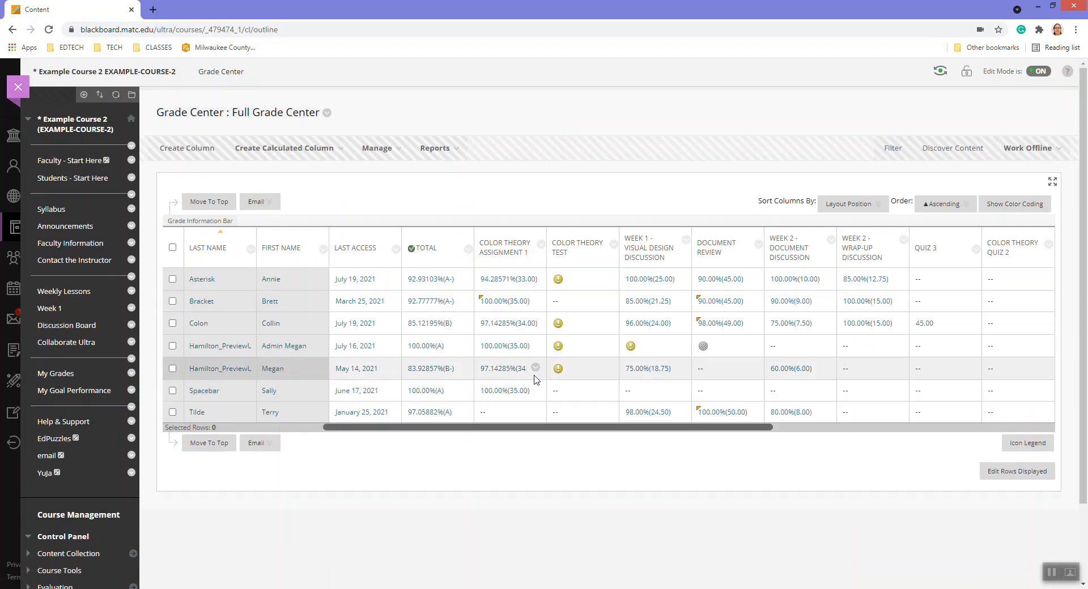
Open the Color Theory Assignment 1 attempt (94.28571%) for editing
{"action": "left_click", "coordinate": [536, 279]}
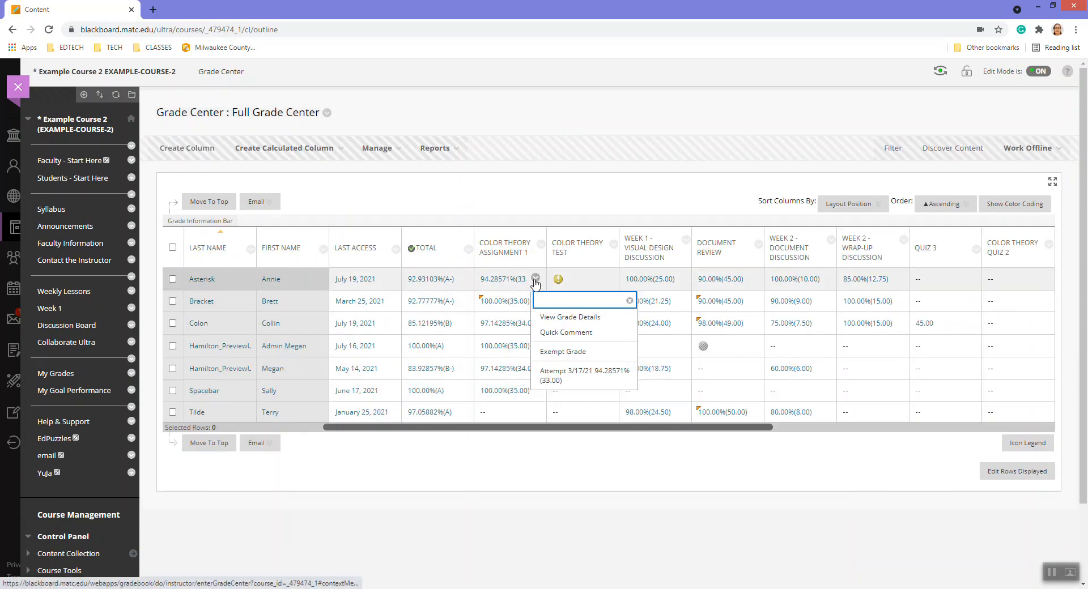
{"action": "left_click", "coordinate": [565, 319]}
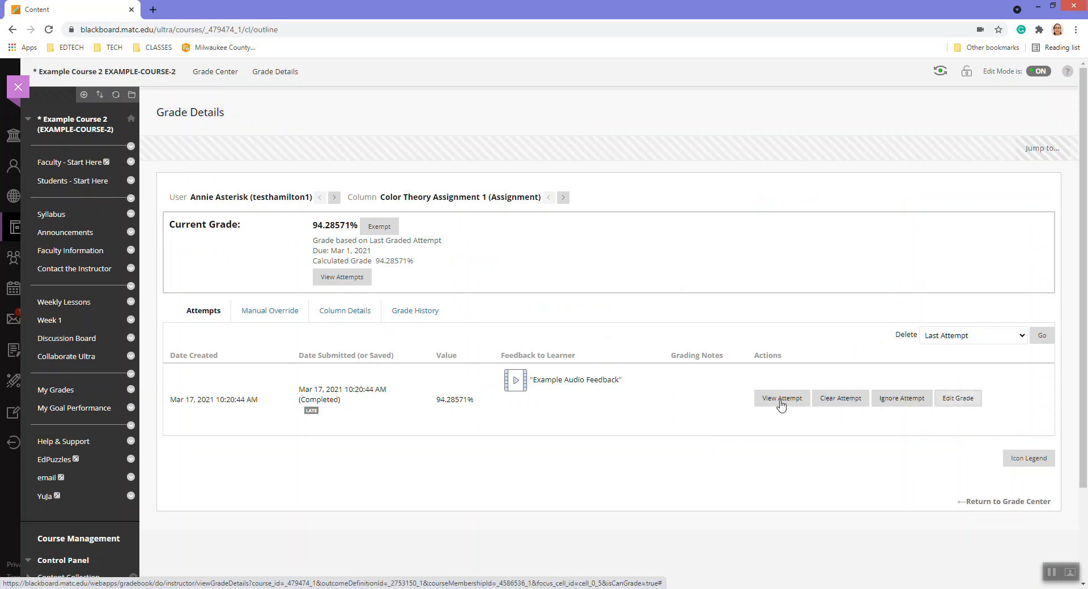
{"action": "left_click", "coordinate": [958, 398]}
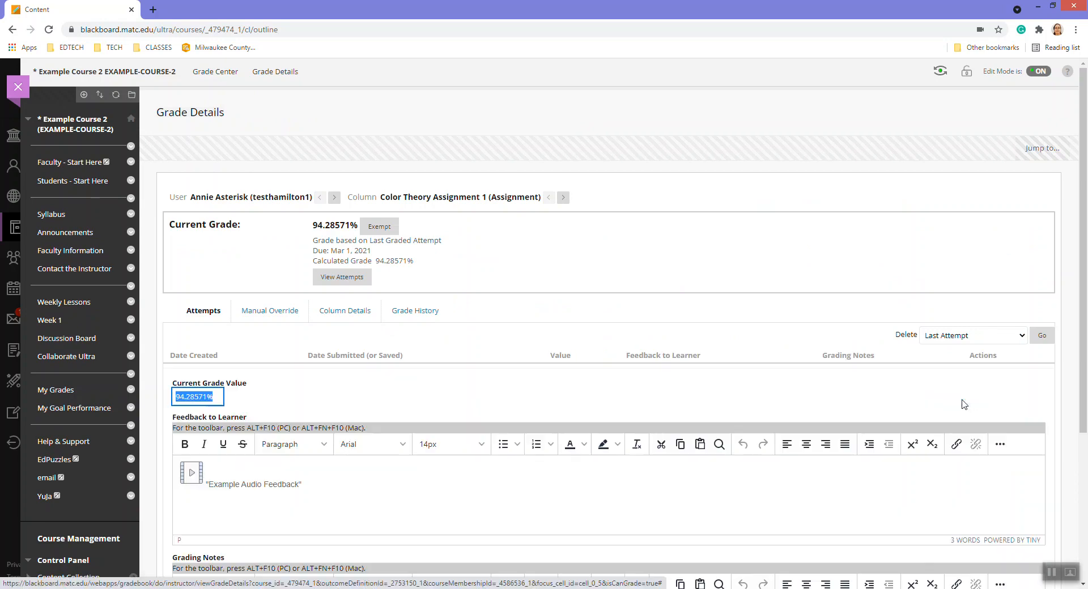
Add a new line after 'Example Audio Feedback' and expand the editor's extra tools
{"action": "scroll", "coordinate": [398, 392], "scroll_direction": "down", "scroll_amount": 2}
{"action": "left_click", "coordinate": [390, 375]}
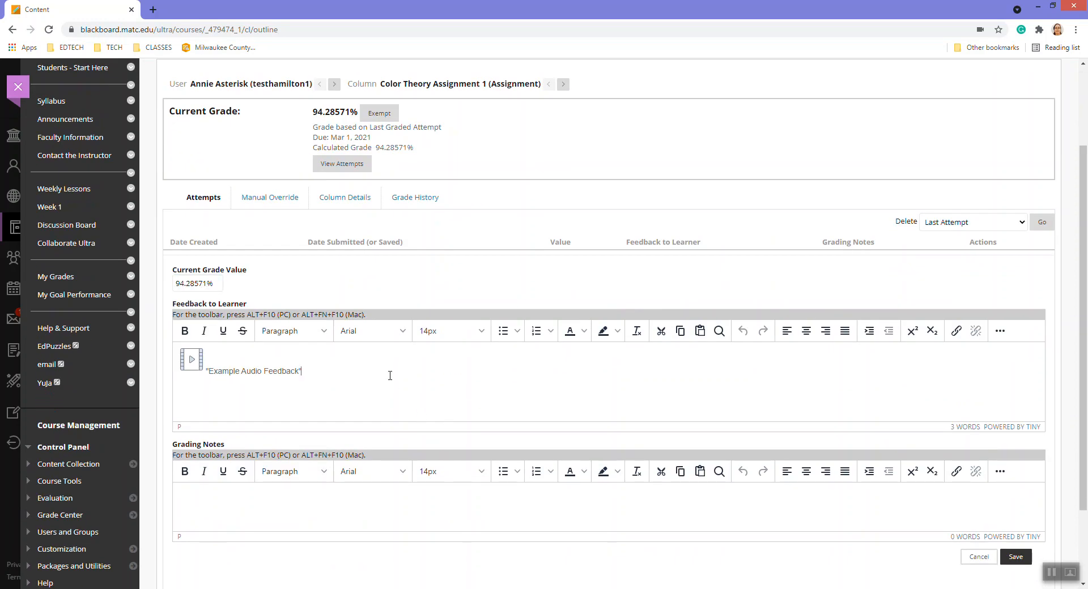
{"action": "key", "text": "Return"}
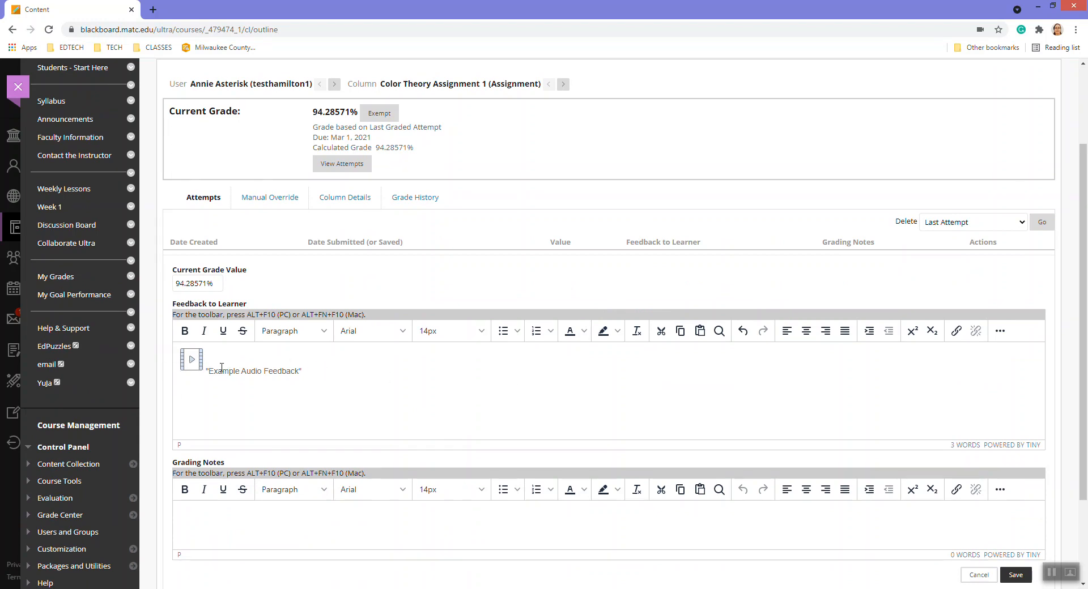
{"action": "left_click", "coordinate": [1000, 331]}
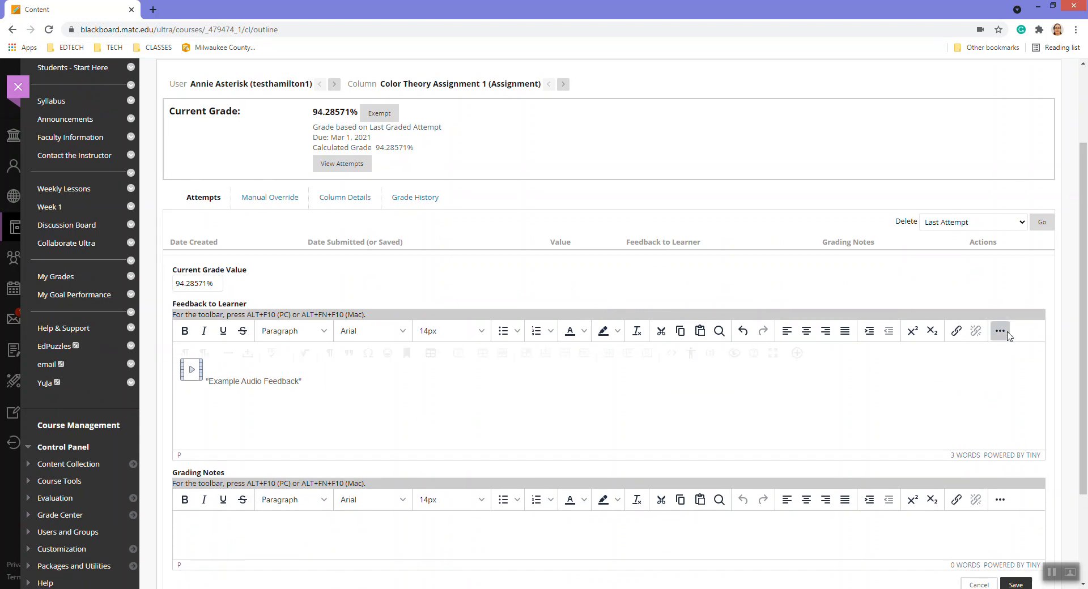
Insert the student's feedback video into Feedback to Learner via the YuJa Media Chooser
{"action": "left_click", "coordinate": [797, 353]}
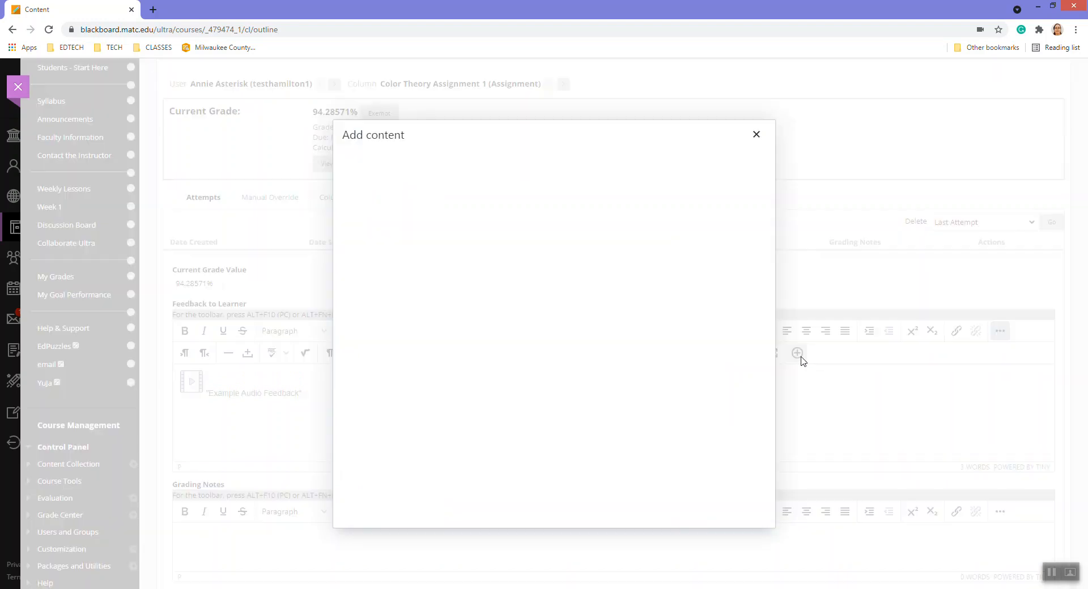
{"action": "scroll", "coordinate": [598, 294], "scroll_direction": "down", "scroll_amount": 5}
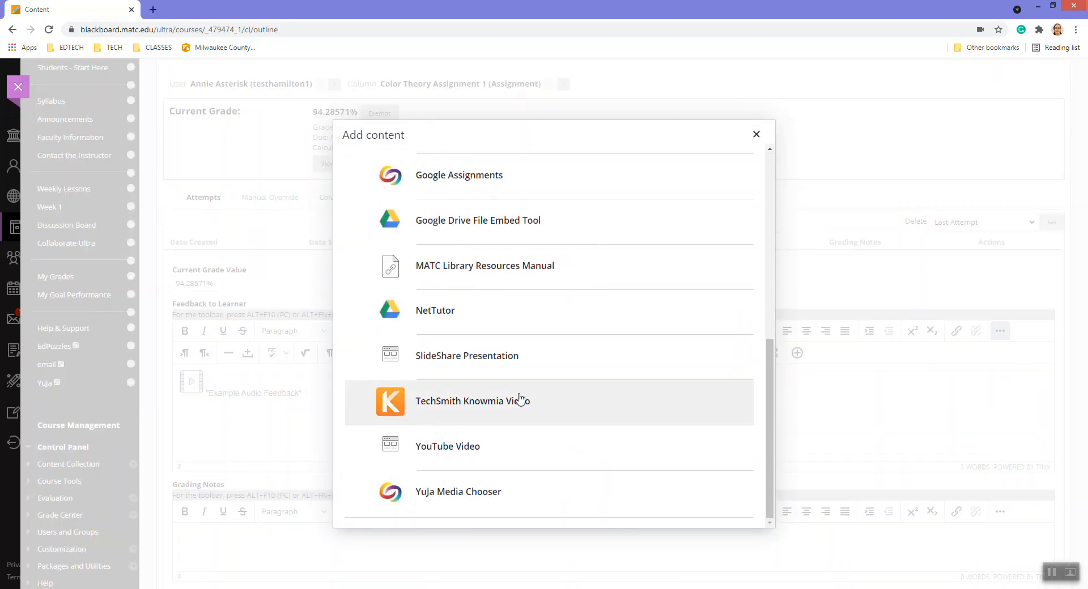
{"action": "left_click", "coordinate": [481, 502]}
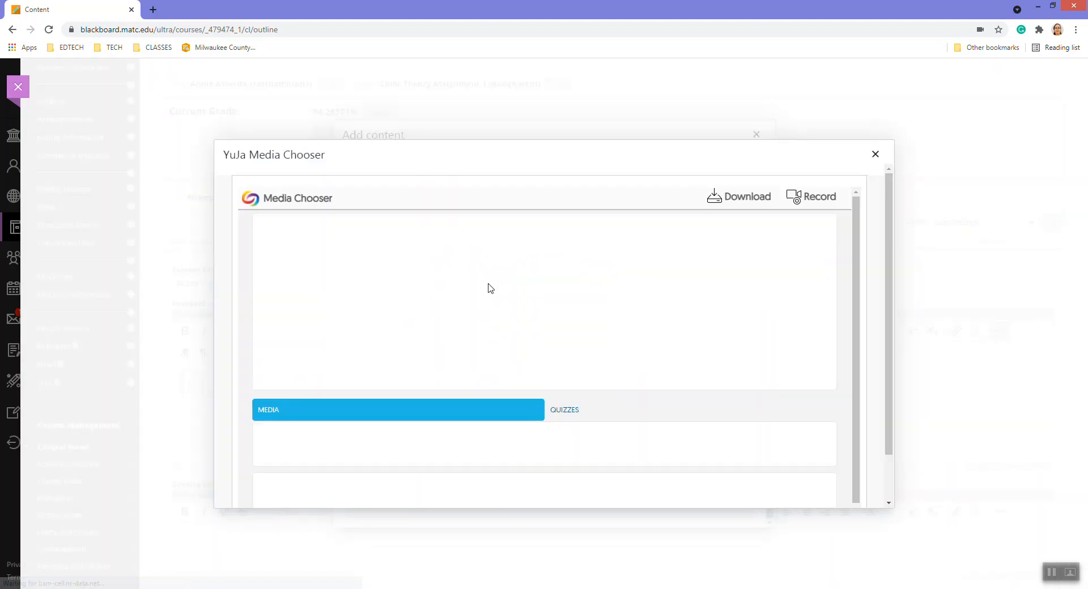
{"action": "scroll", "coordinate": [490, 289], "scroll_direction": "down", "scroll_amount": 4}
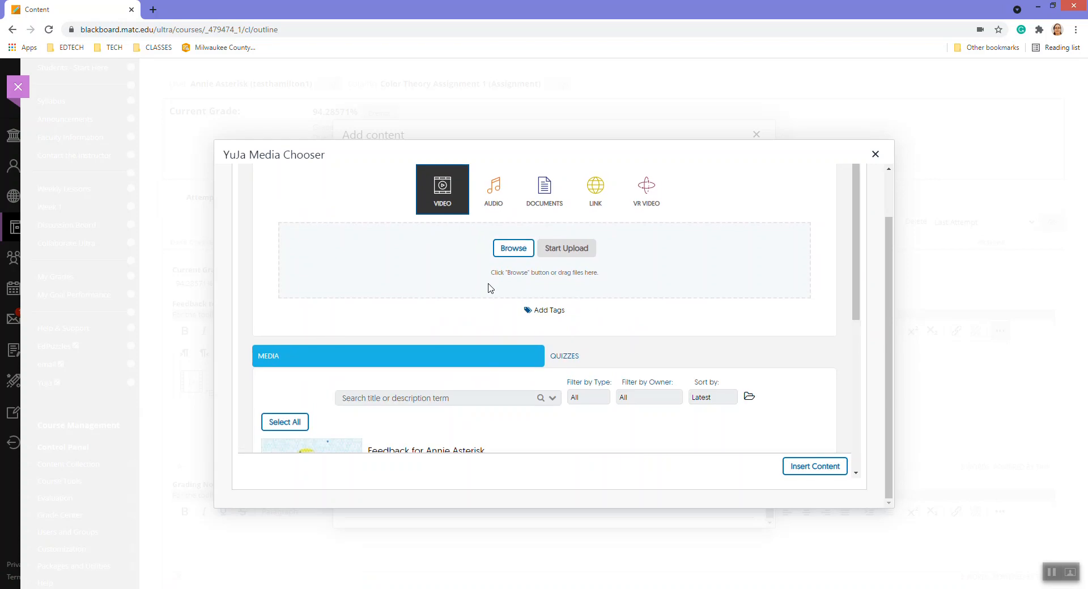
{"action": "left_click", "coordinate": [526, 290]}
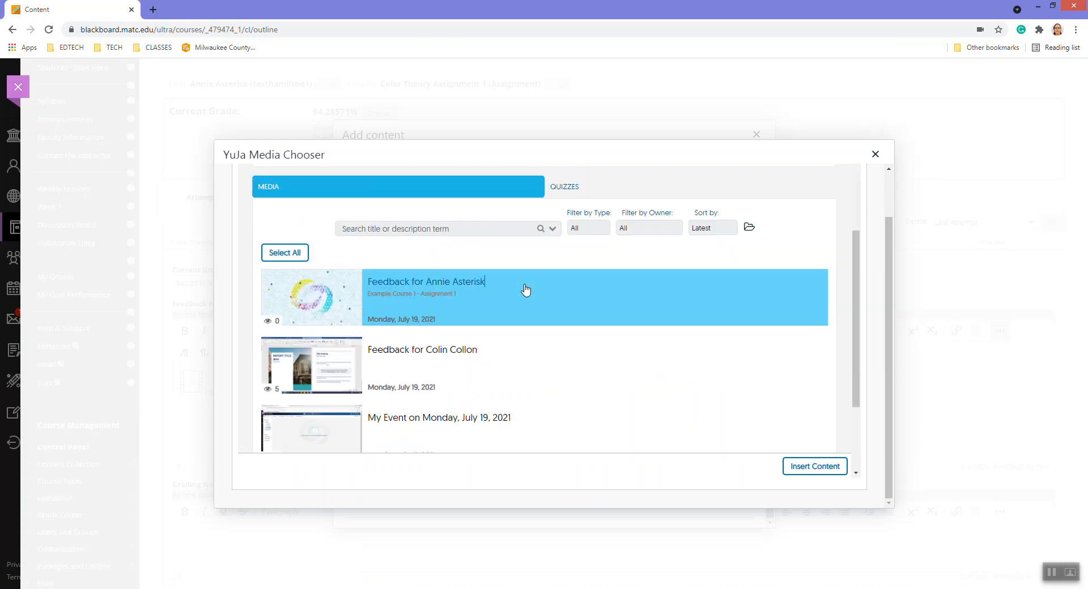
{"action": "left_click", "coordinate": [803, 467]}
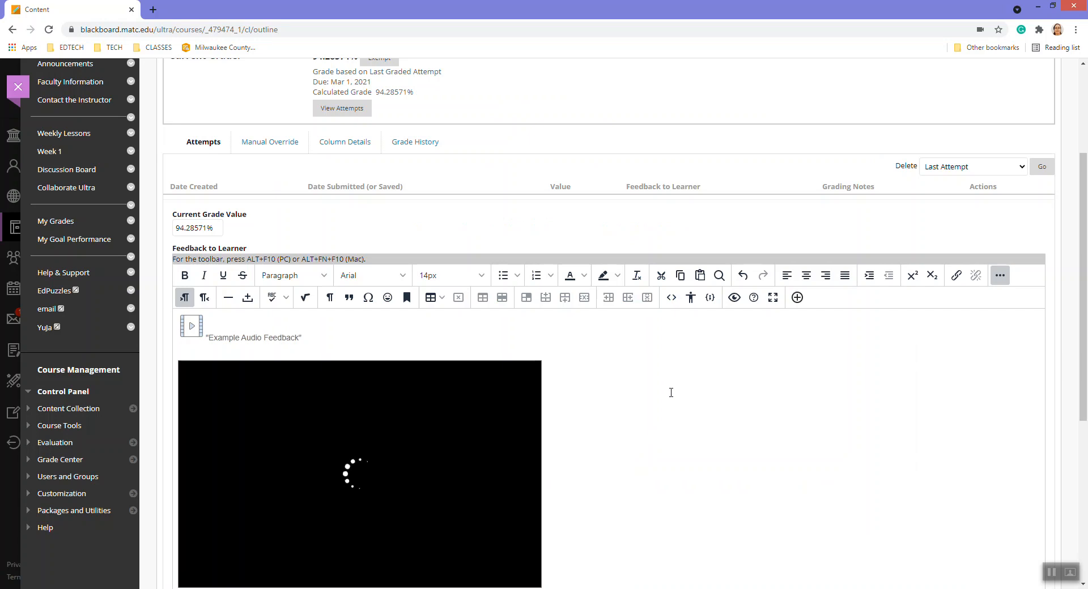
Add 'Watch the embedded video for more feedback.' below the video and save the feedback
{"action": "scroll", "coordinate": [670, 390], "scroll_direction": "down", "scroll_amount": 4}
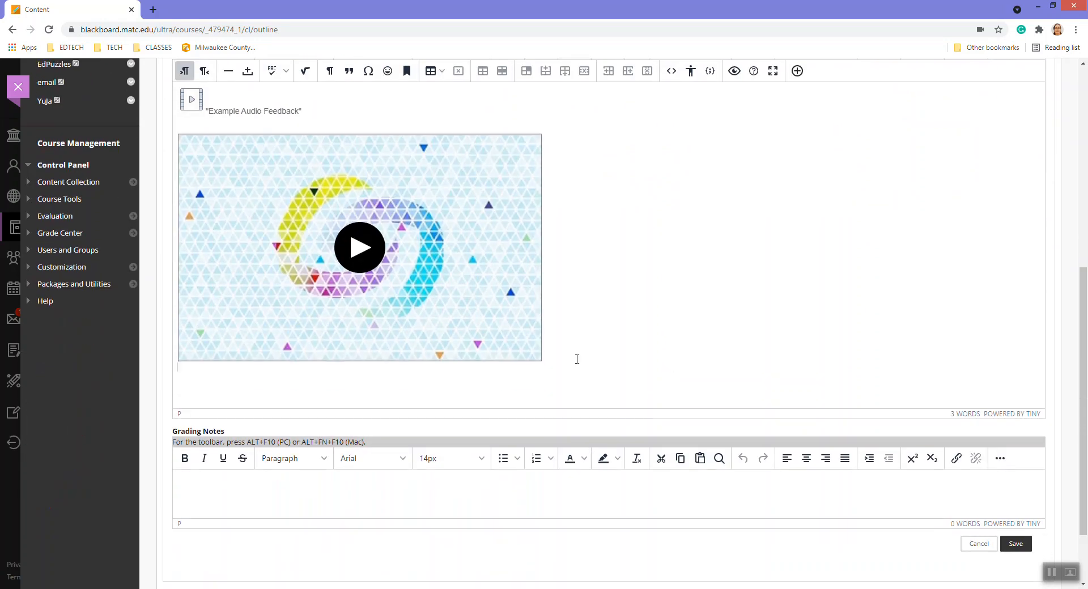
{"action": "left_click", "coordinate": [576, 358]}
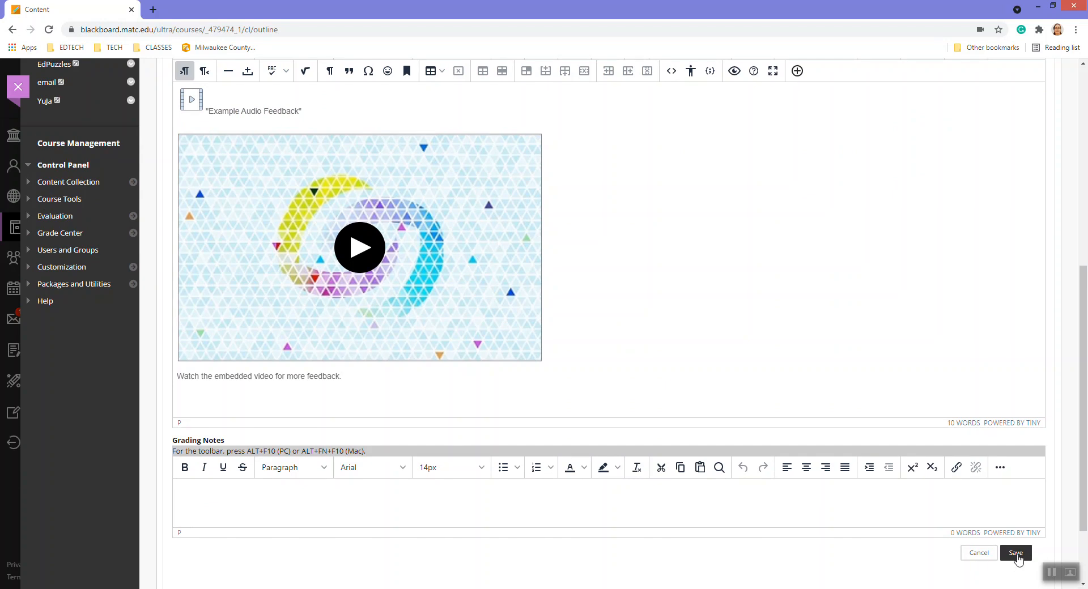
{"action": "left_click", "coordinate": [1016, 557]}
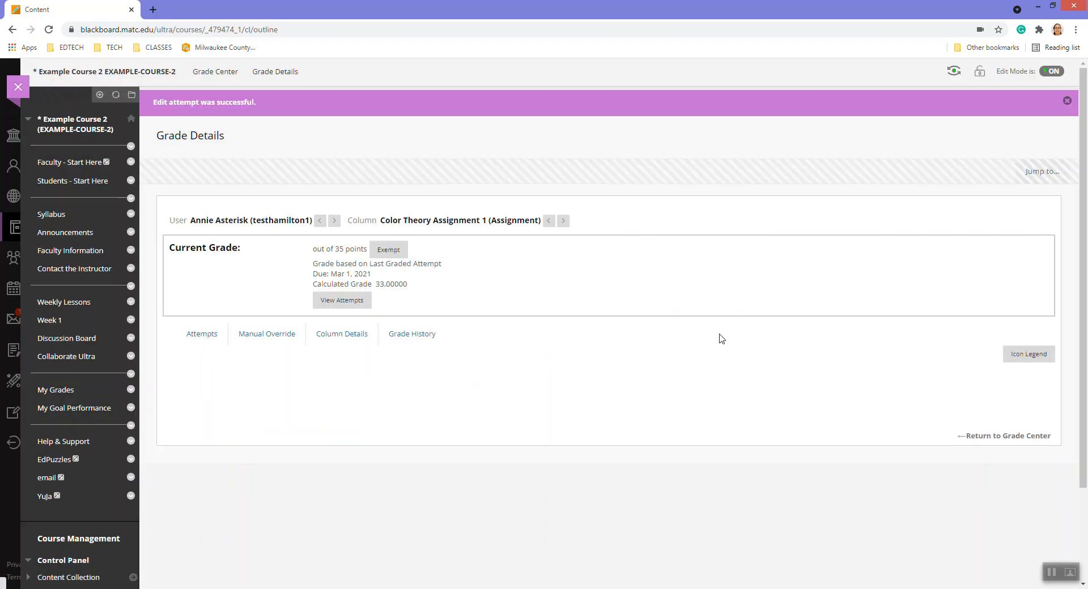
Check the embedded video on the saved attempt, then switch to the student's My Grades window
{"action": "scroll", "coordinate": [447, 373], "scroll_direction": "down", "scroll_amount": 3}
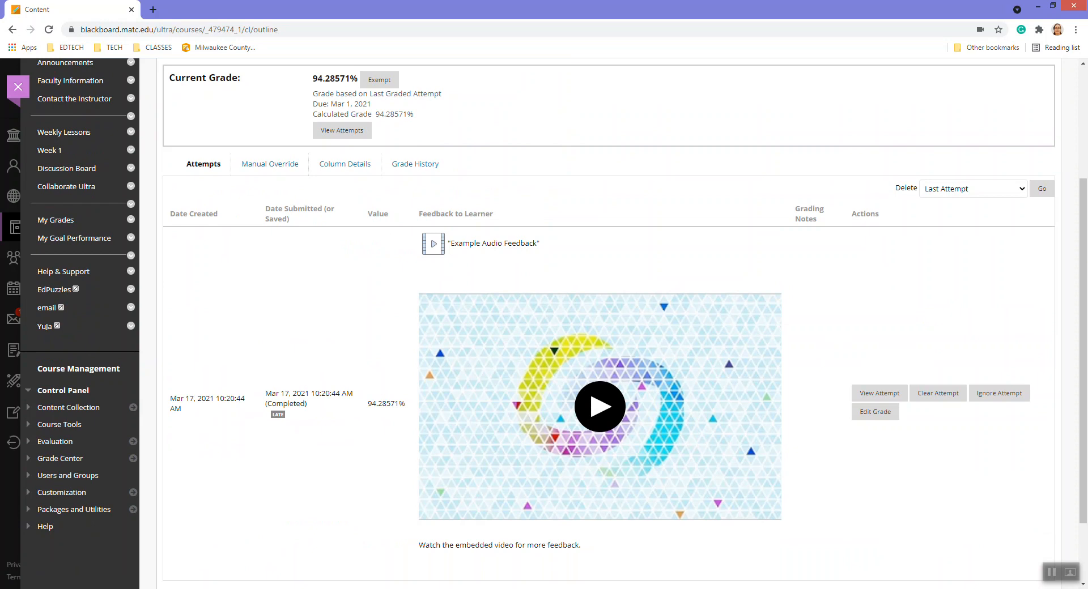
{"action": "left_click", "coordinate": [173, 588]}
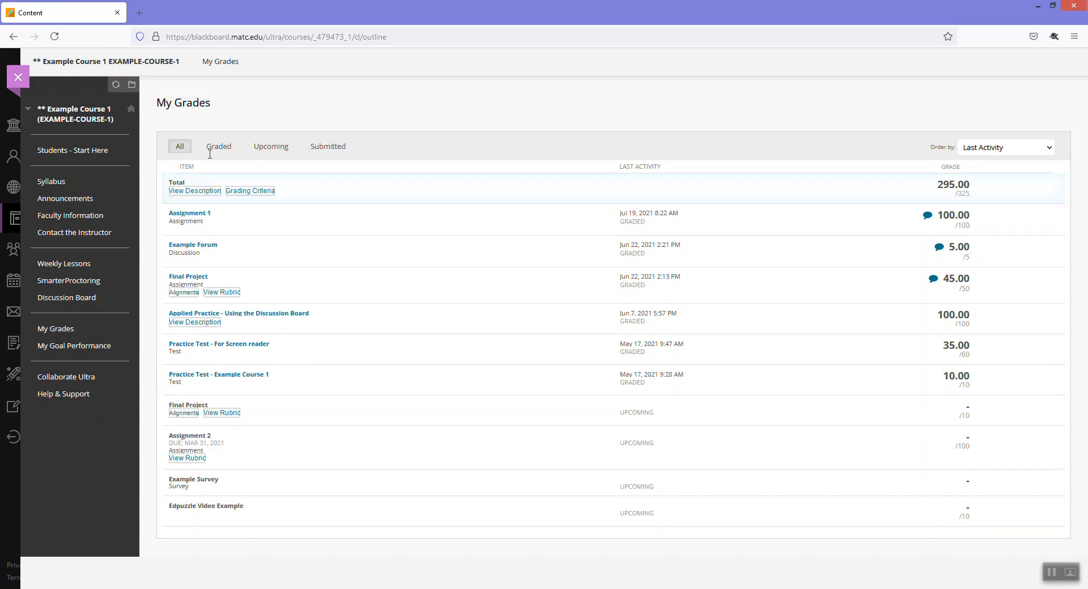
View and close Assignment 1's feedback in the student's My Grades
{"action": "left_click", "coordinate": [928, 218]}
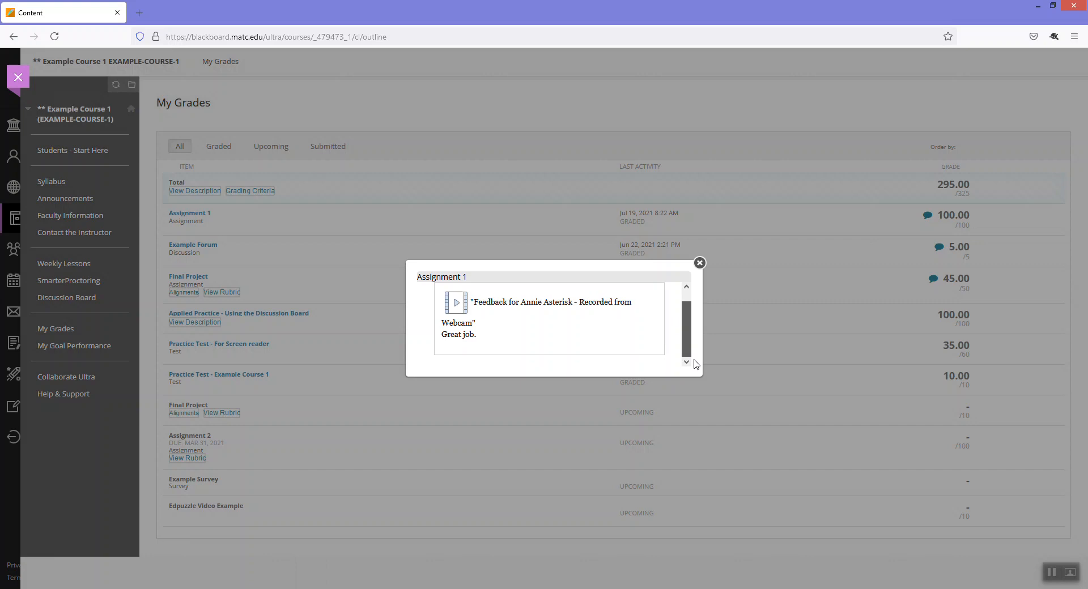
{"action": "left_click", "coordinate": [699, 263]}
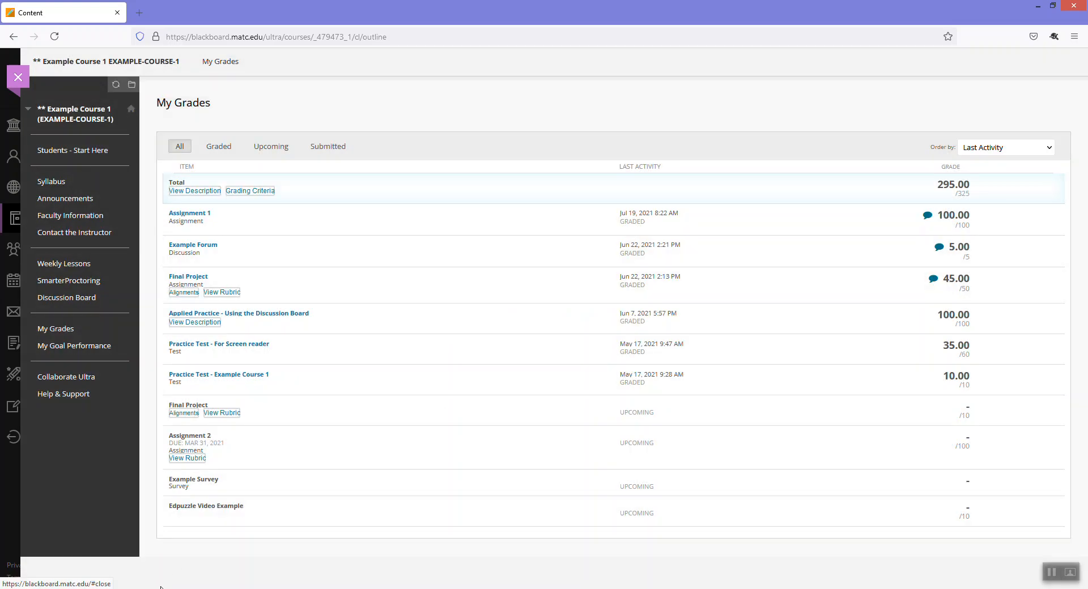
{"action": "mouse_move", "coordinate": [164, 583]}
{"action": "left_click", "coordinate": [221, 552]}
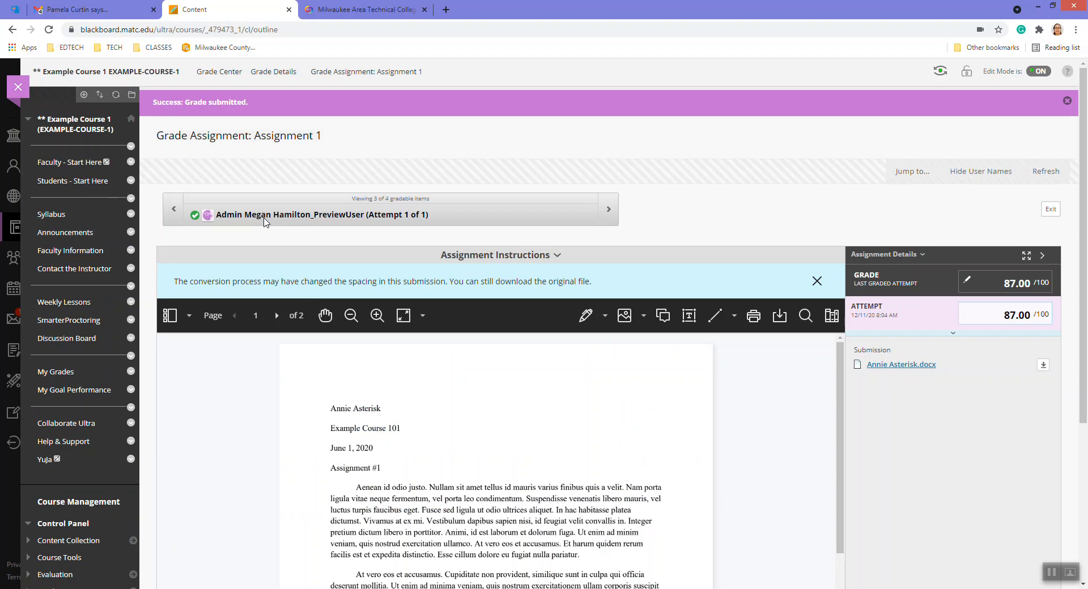
{"action": "left_click", "coordinate": [193, 587]}
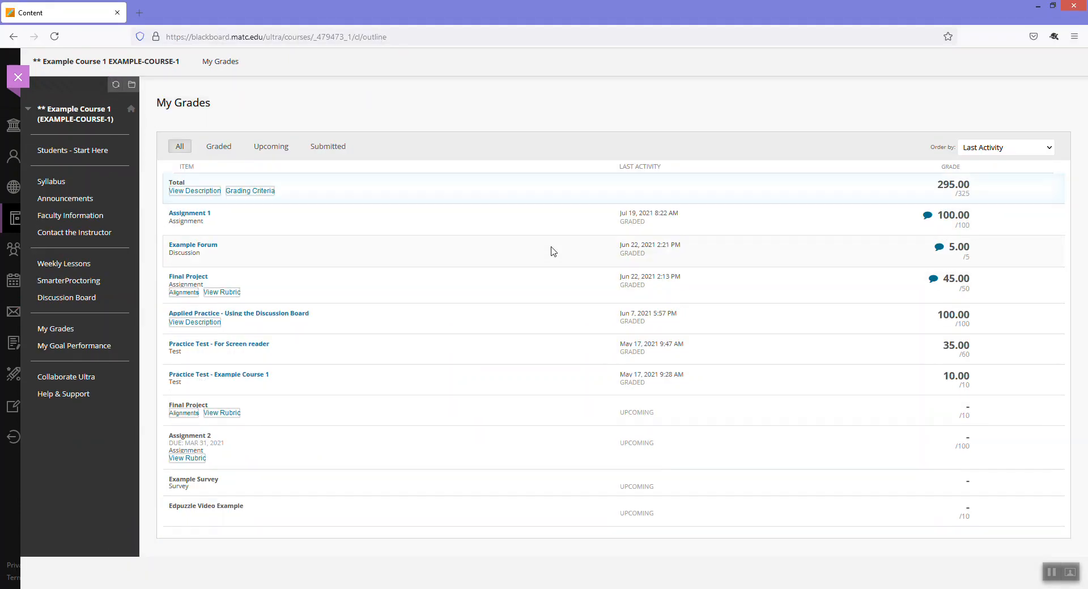
Reopen Example Course 1's My Grades, recheck Assignment 1's feedback, and return to Courses
{"action": "left_click", "coordinate": [18, 77]}
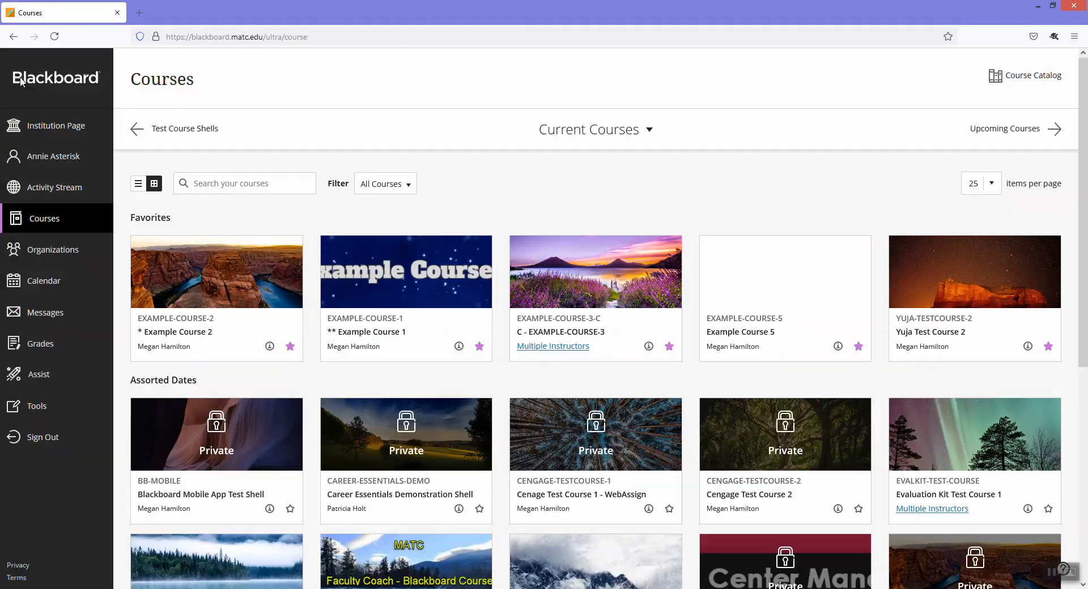
{"action": "left_click", "coordinate": [425, 274]}
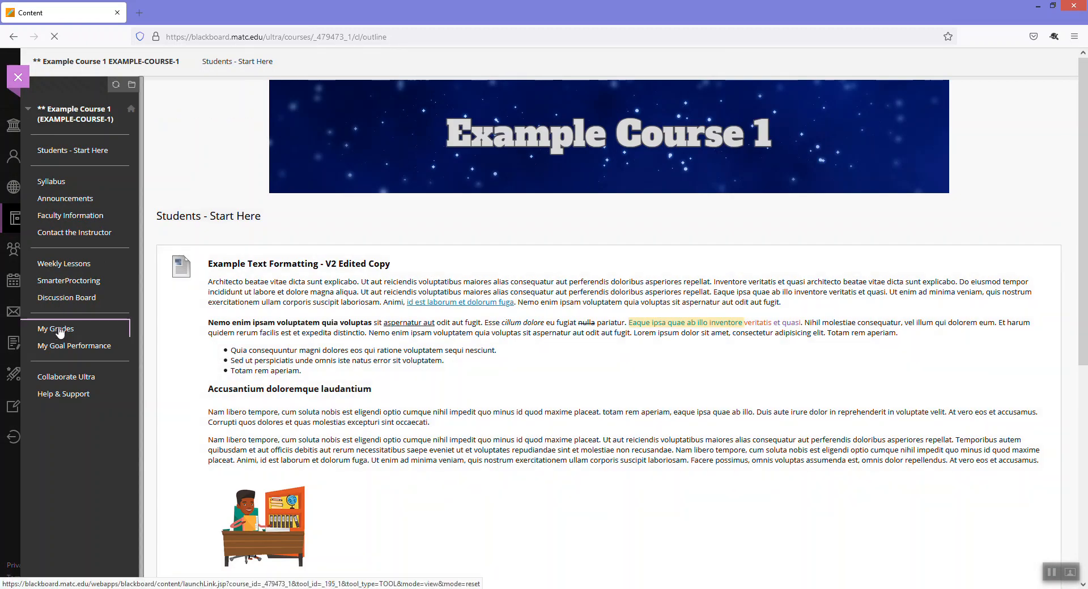
{"action": "left_click", "coordinate": [54, 330]}
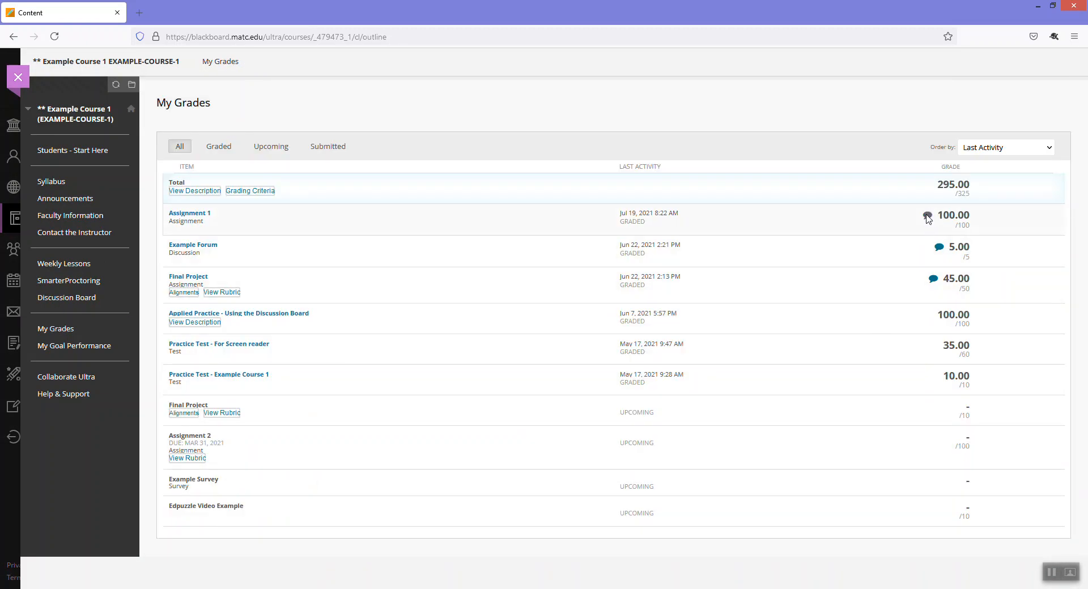
{"action": "left_click", "coordinate": [928, 217]}
{"action": "left_click", "coordinate": [700, 263]}
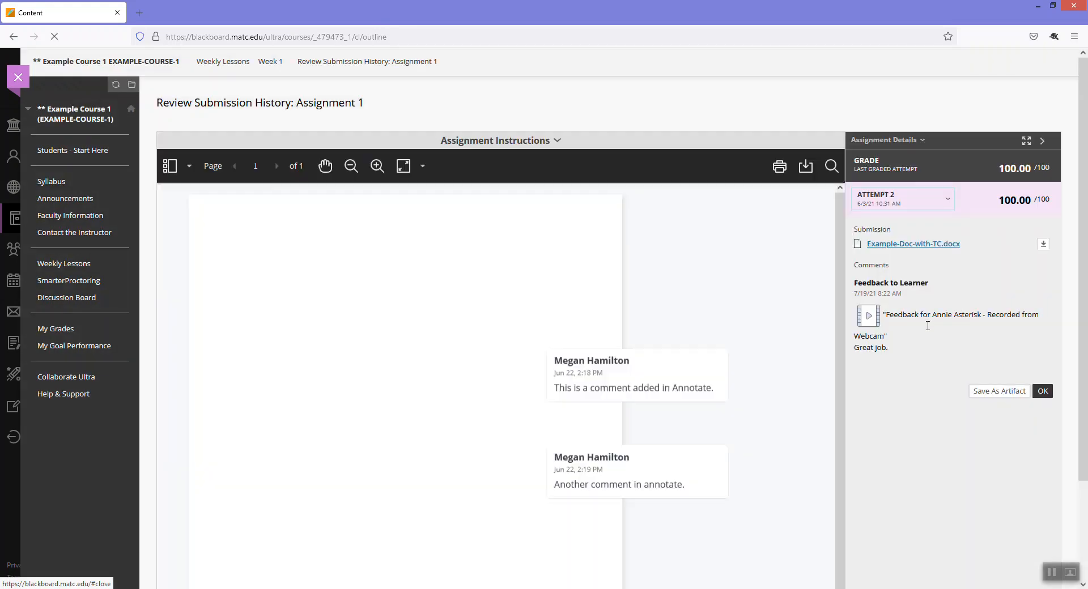
{"action": "left_click", "coordinate": [19, 83]}
In the grading window, review the attempt's feedback and Example Course 1's Full Grade Center
{"action": "mouse_move", "coordinate": [126, 587]}
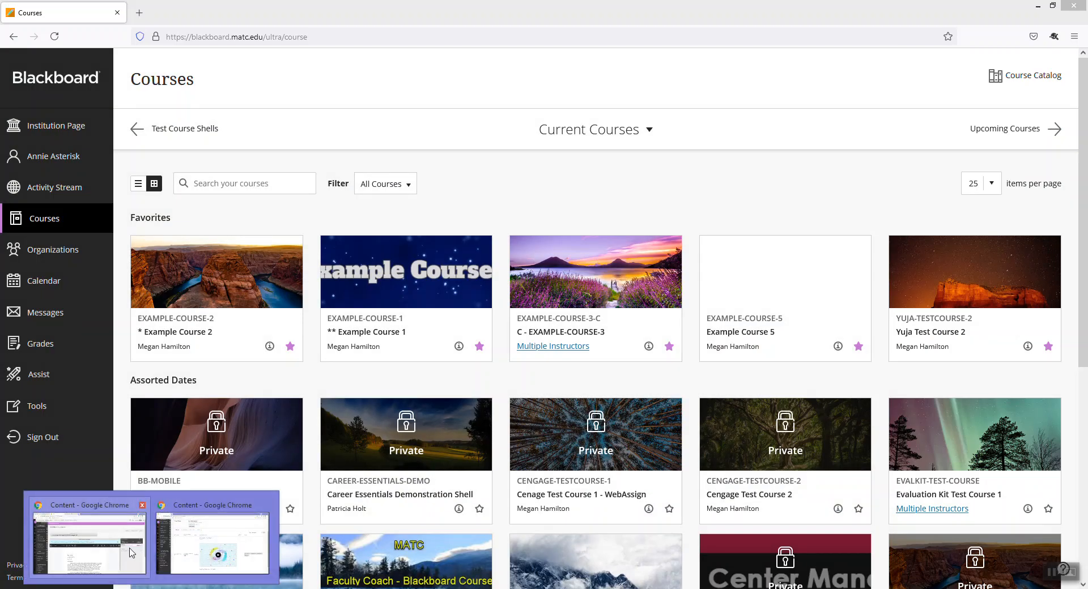
{"action": "left_click", "coordinate": [91, 536]}
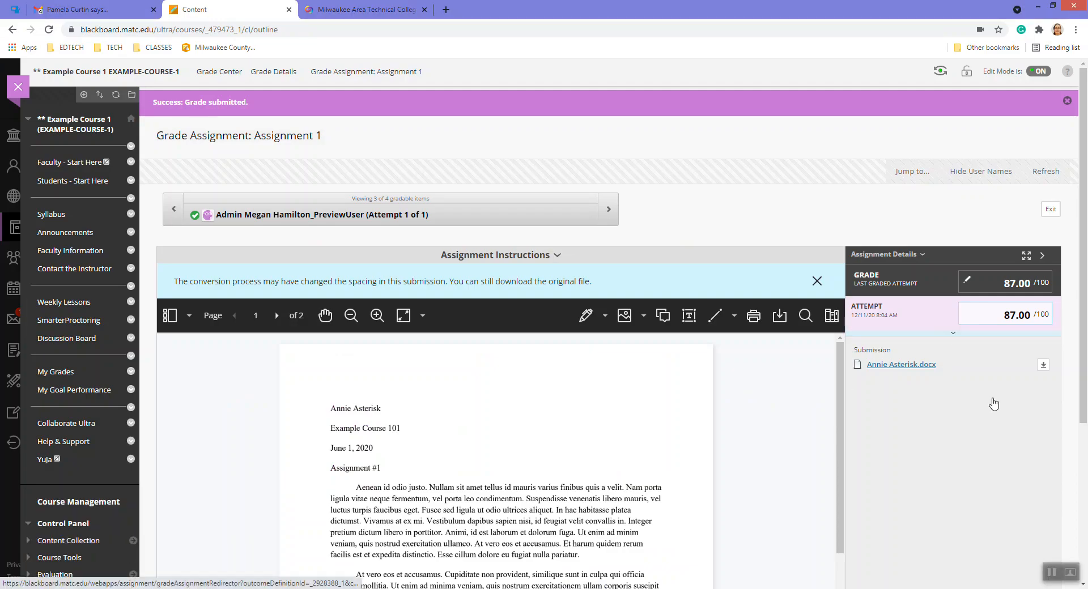
{"action": "scroll", "coordinate": [978, 460], "scroll_direction": "down", "scroll_amount": 3}
{"action": "scroll", "coordinate": [978, 459], "scroll_direction": "down", "scroll_amount": 2}
{"action": "scroll", "coordinate": [984, 444], "scroll_direction": "up", "scroll_amount": 5}
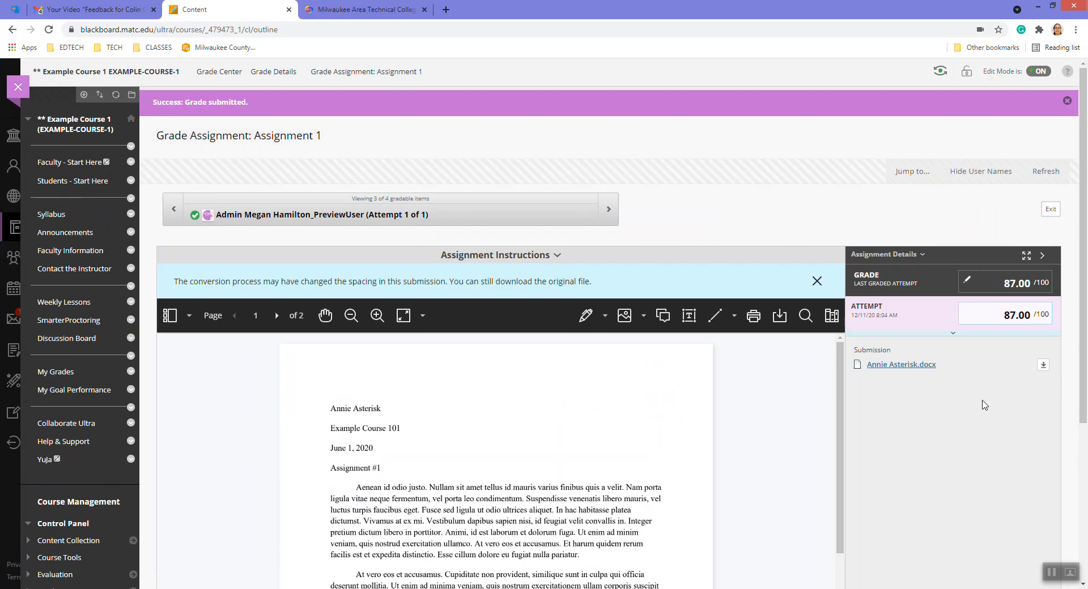
{"action": "left_click", "coordinate": [953, 335]}
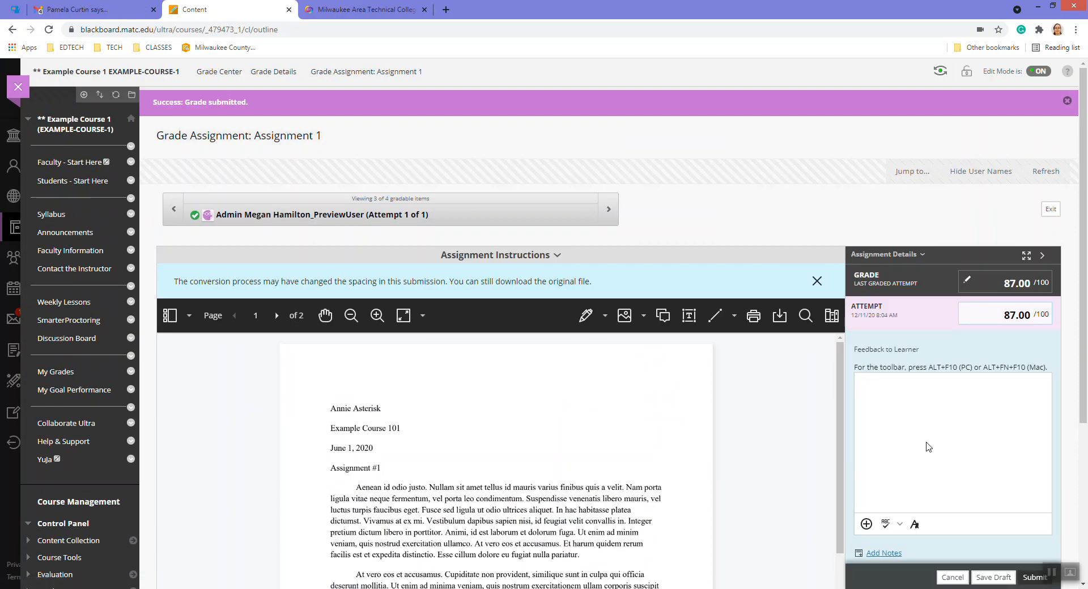
{"action": "left_click", "coordinate": [221, 72]}
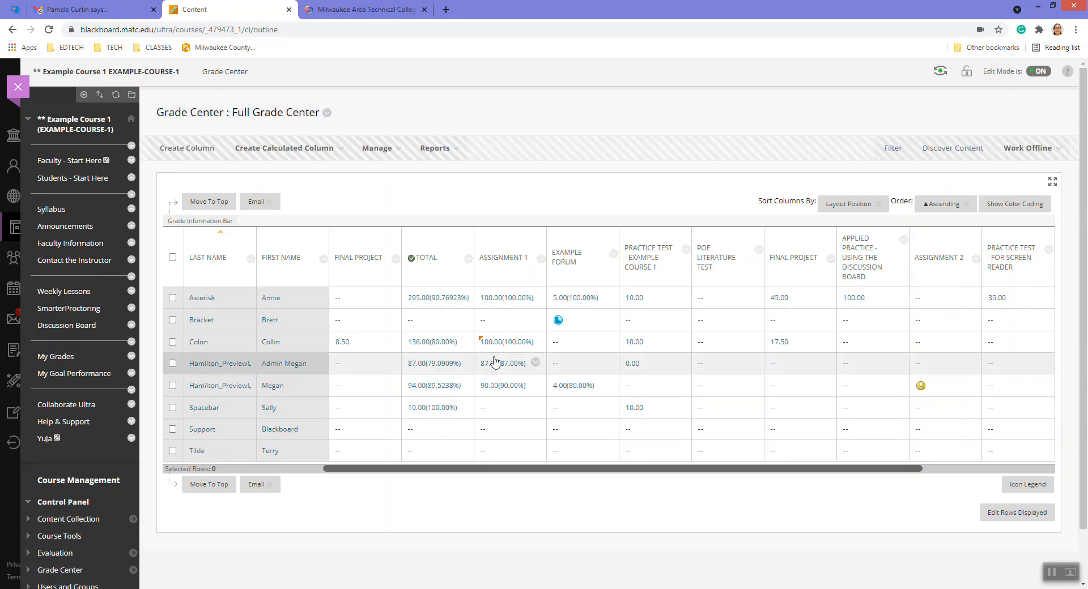
{"action": "left_click", "coordinate": [536, 297]}
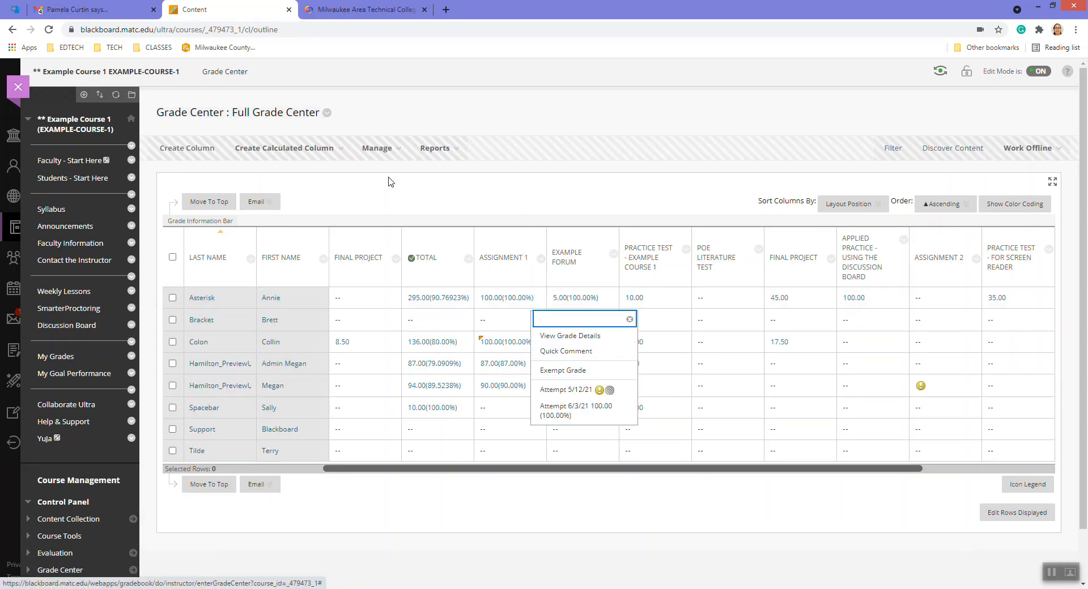
{"action": "left_click", "coordinate": [510, 122]}
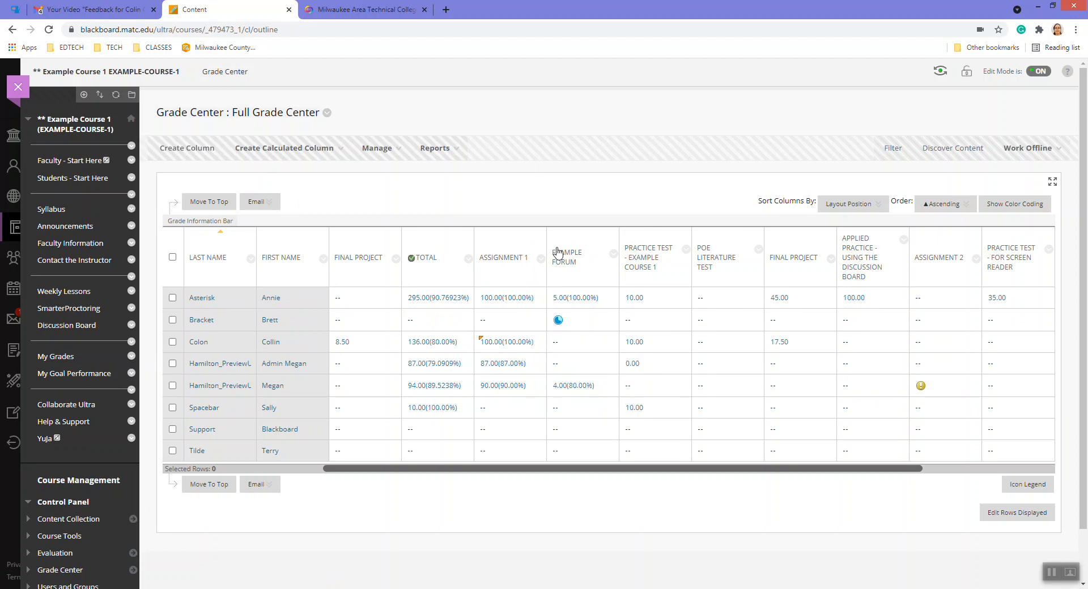
{"action": "left_click", "coordinate": [536, 297]}
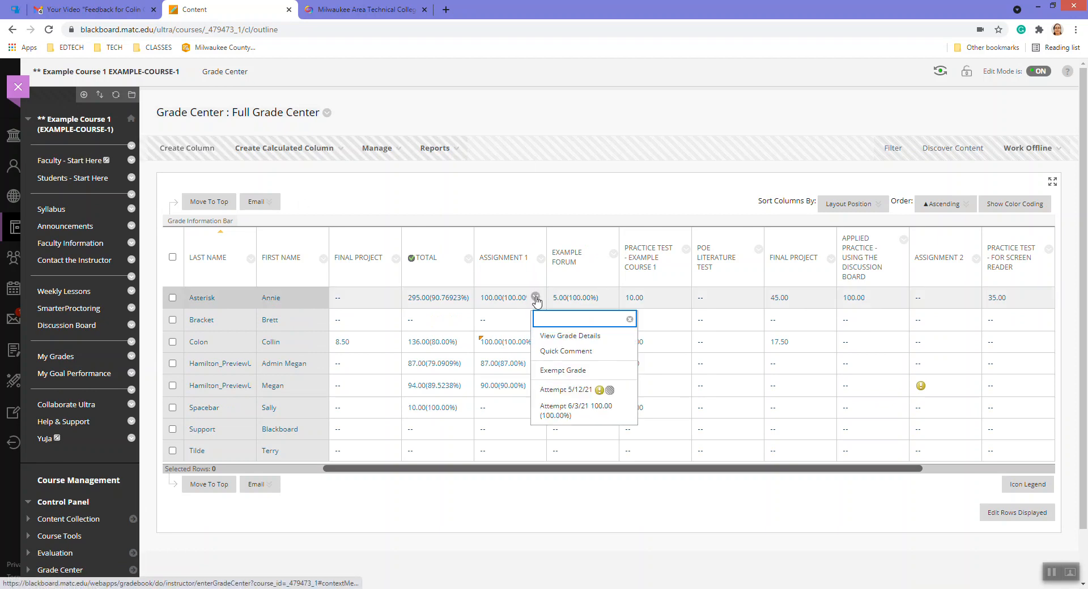
Open Example Course 2's Full Grade Center and view Color Theory Assignment 1's grade details
{"action": "left_click", "coordinate": [18, 86]}
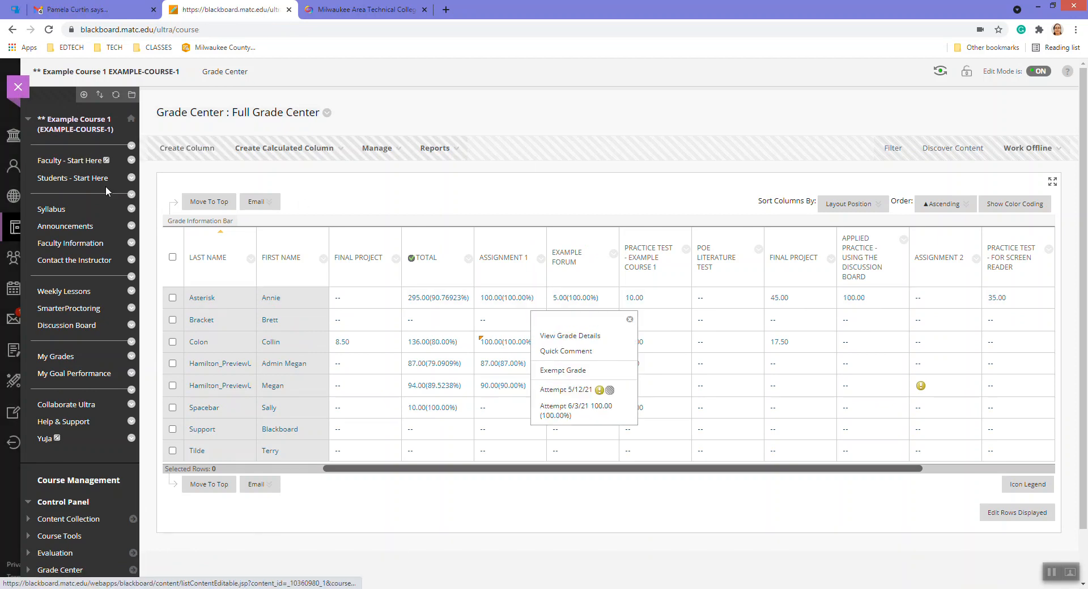
{"action": "left_click", "coordinate": [198, 337]}
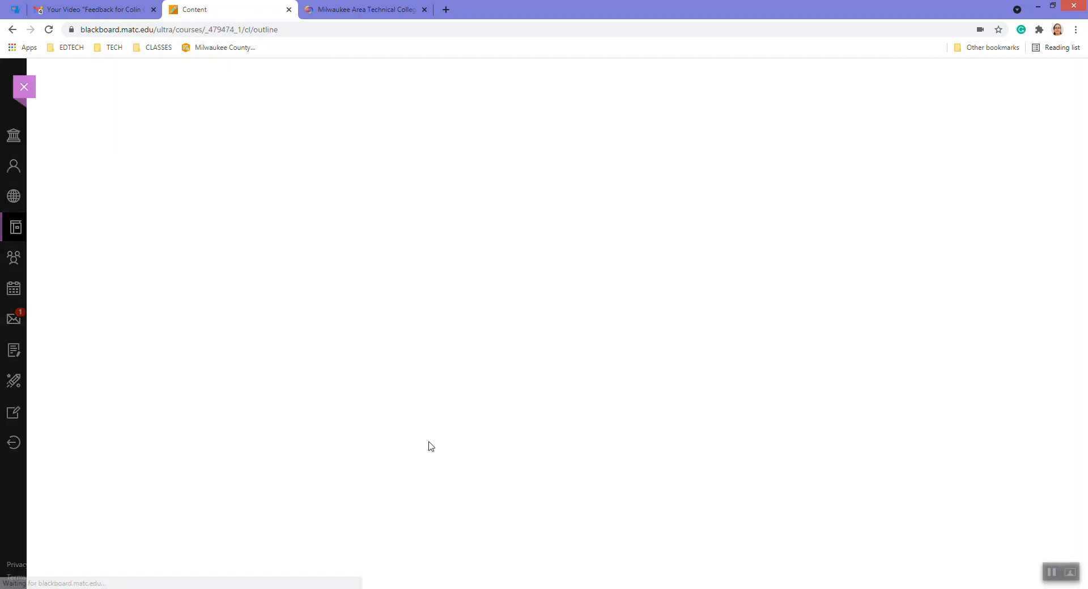
{"action": "scroll", "coordinate": [124, 360], "scroll_direction": "down", "scroll_amount": 5}
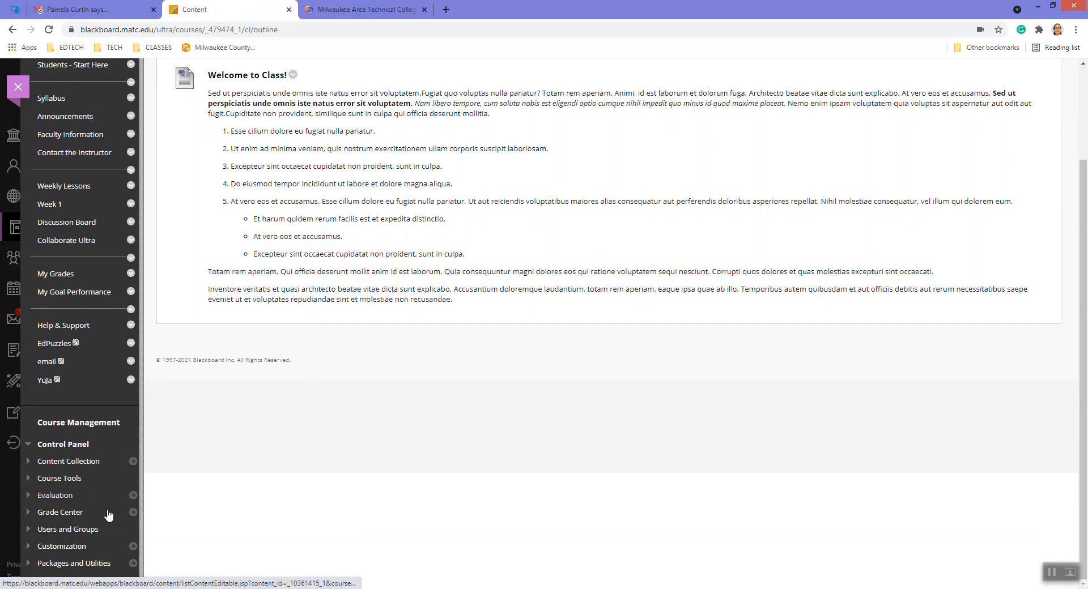
{"action": "left_click", "coordinate": [131, 513]}
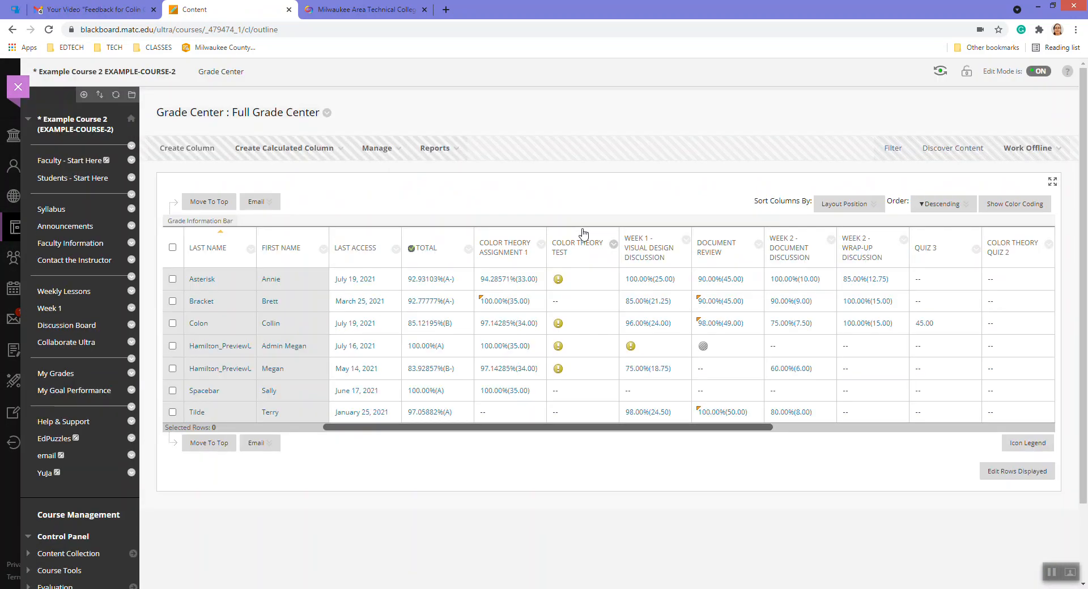
{"action": "left_click", "coordinate": [535, 278]}
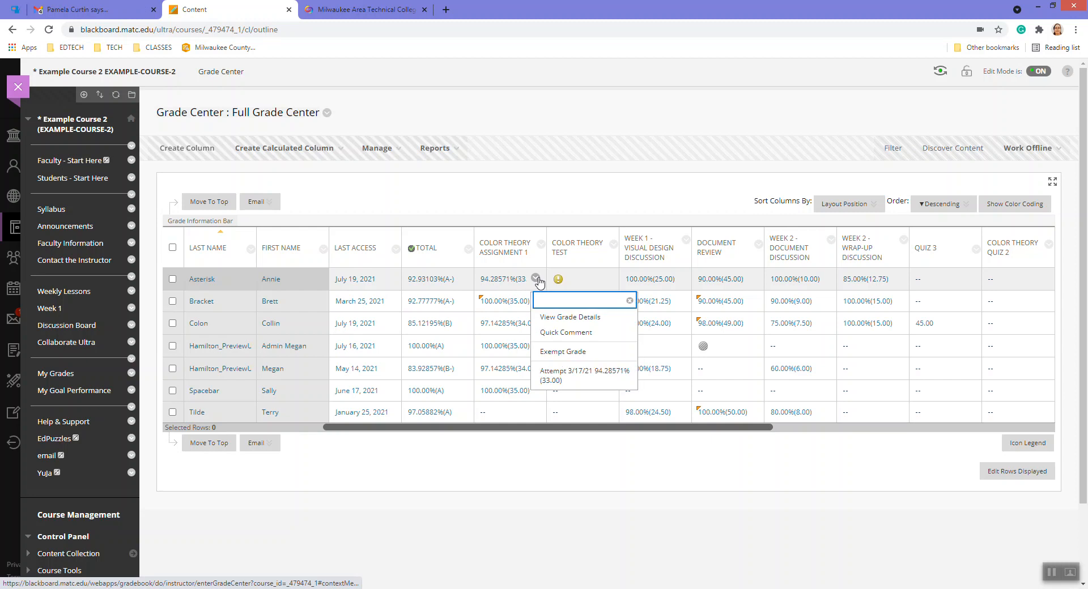
{"action": "left_click", "coordinate": [566, 319]}
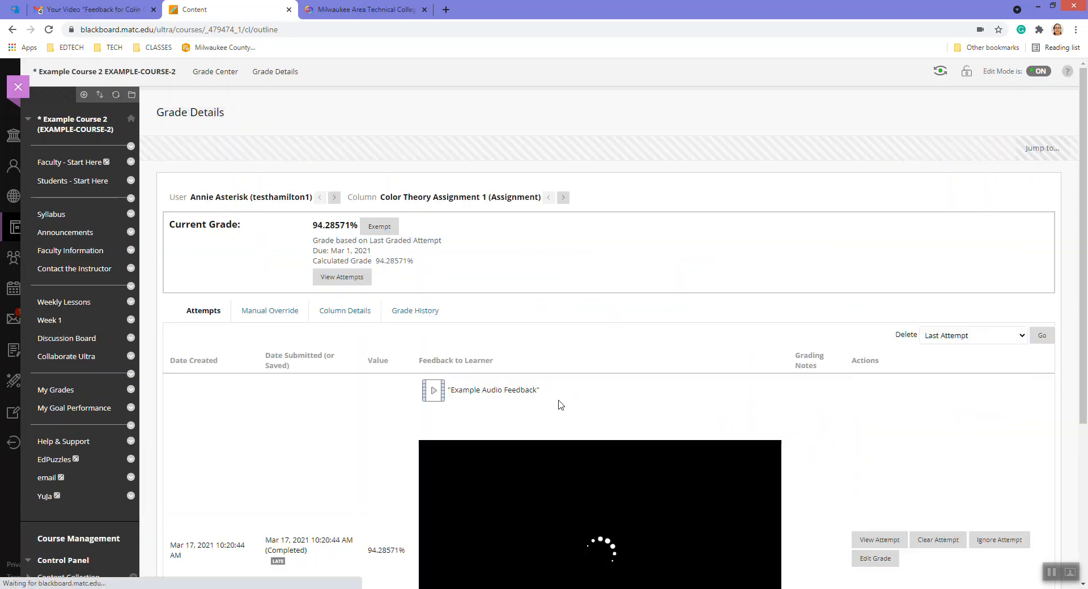
{"action": "scroll", "coordinate": [601, 396], "scroll_direction": "down", "scroll_amount": 3}
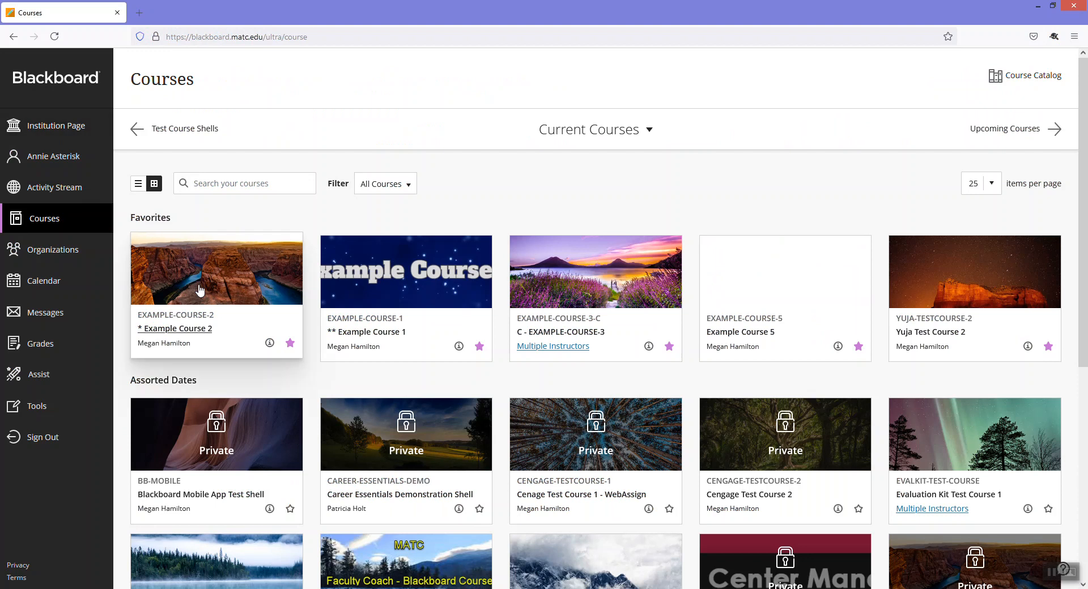
Open Color Theory Assignment 1's feedback from the student's Example Course 2 My Grades
{"action": "left_click", "coordinate": [176, 332]}
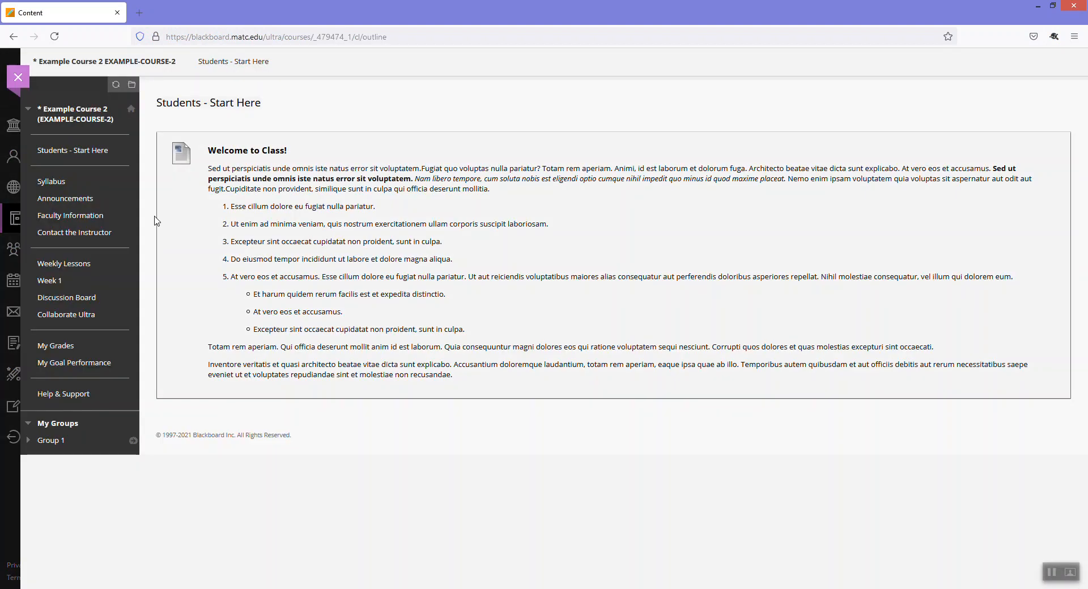
{"action": "left_click", "coordinate": [60, 350]}
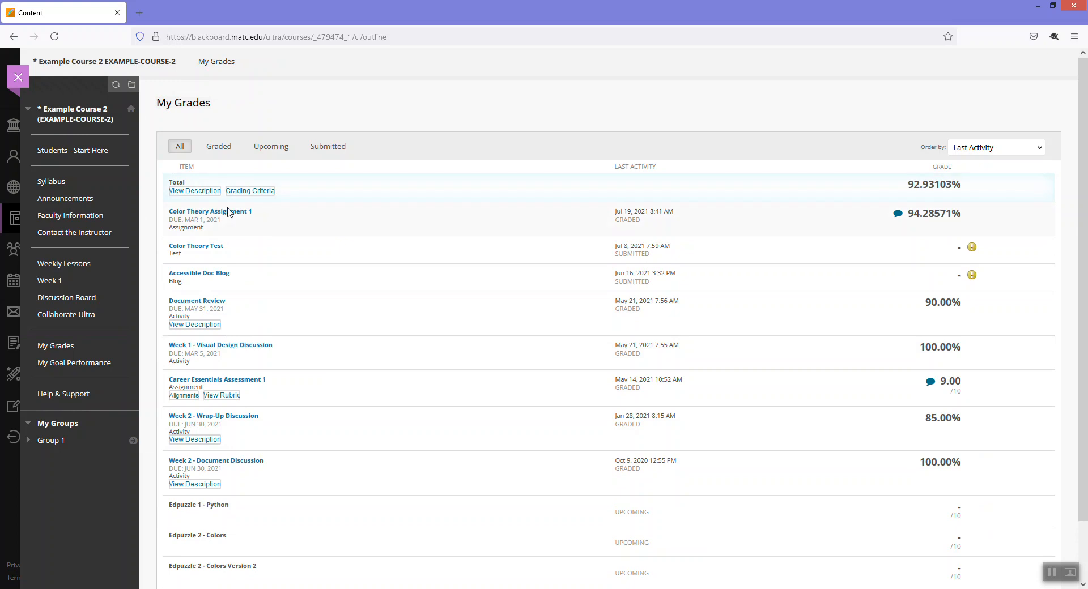
{"action": "left_click", "coordinate": [899, 215]}
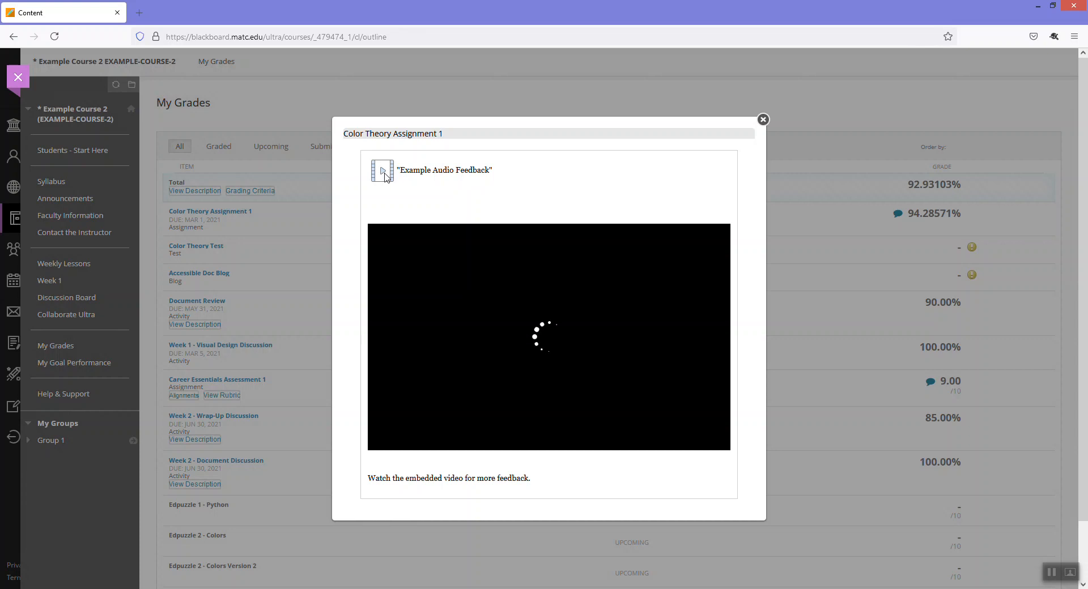
{"action": "scroll", "coordinate": [548, 335], "scroll_direction": "down", "scroll_amount": 2}
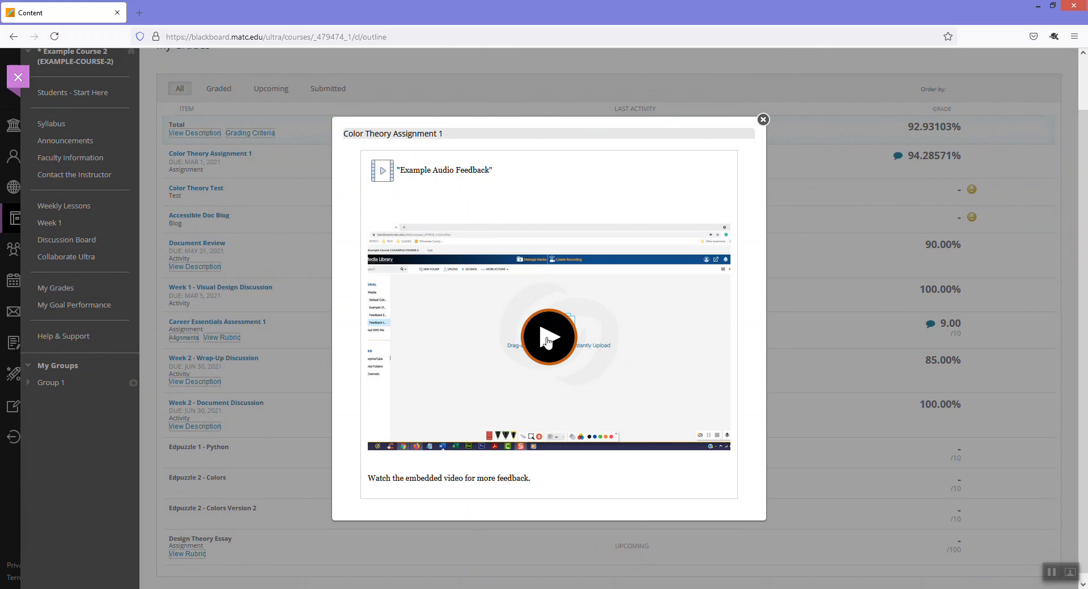
Play the feedback video with captions, pause it, then close it and leave the course
{"action": "left_click", "coordinate": [547, 341]}
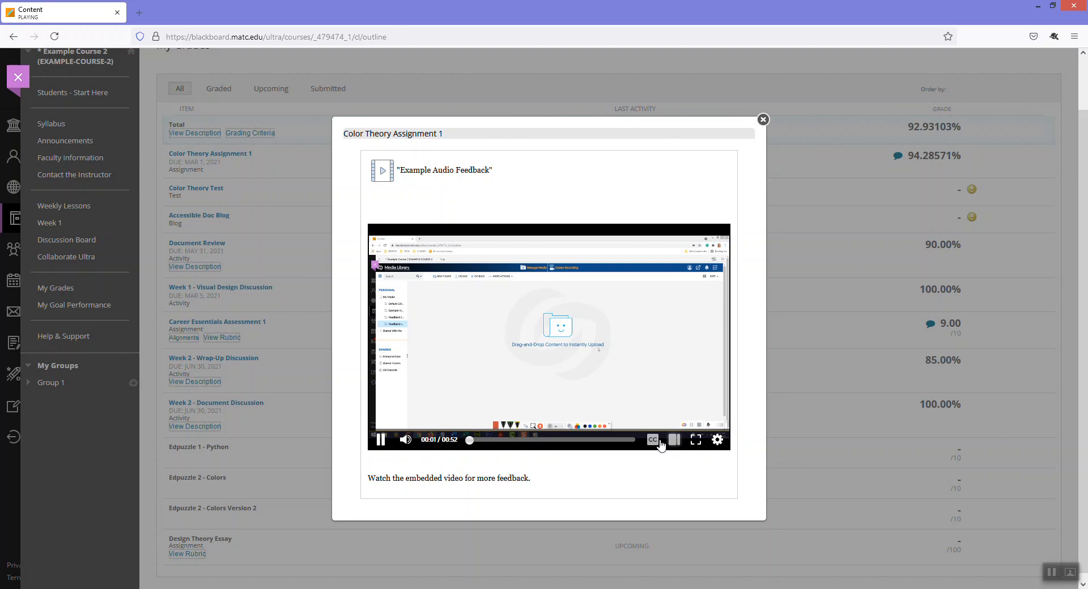
{"action": "left_click", "coordinate": [653, 441]}
{"action": "left_click", "coordinate": [374, 438]}
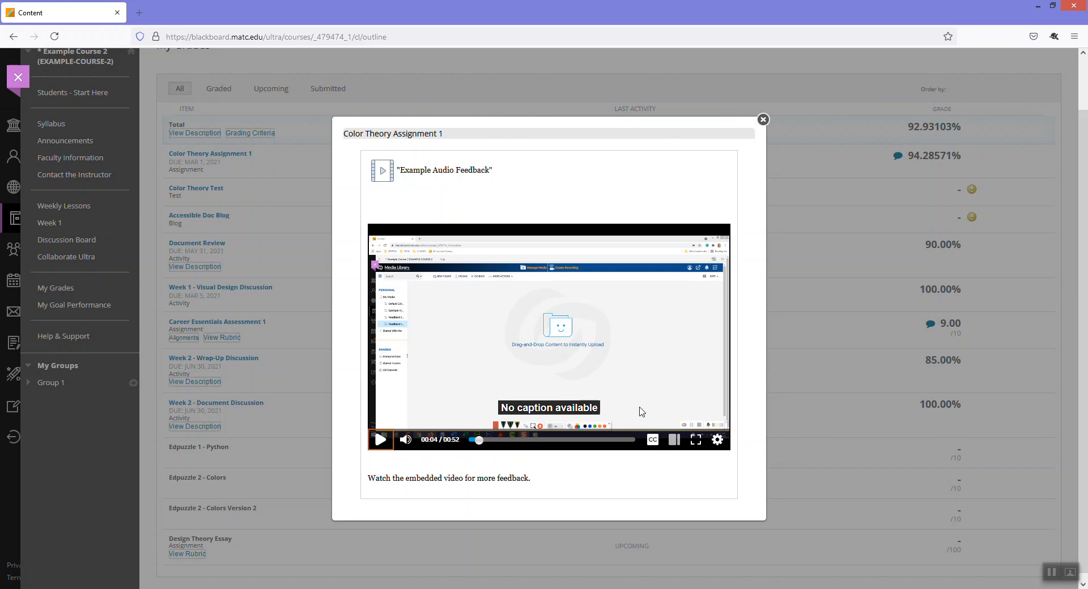
{"action": "left_click", "coordinate": [375, 443]}
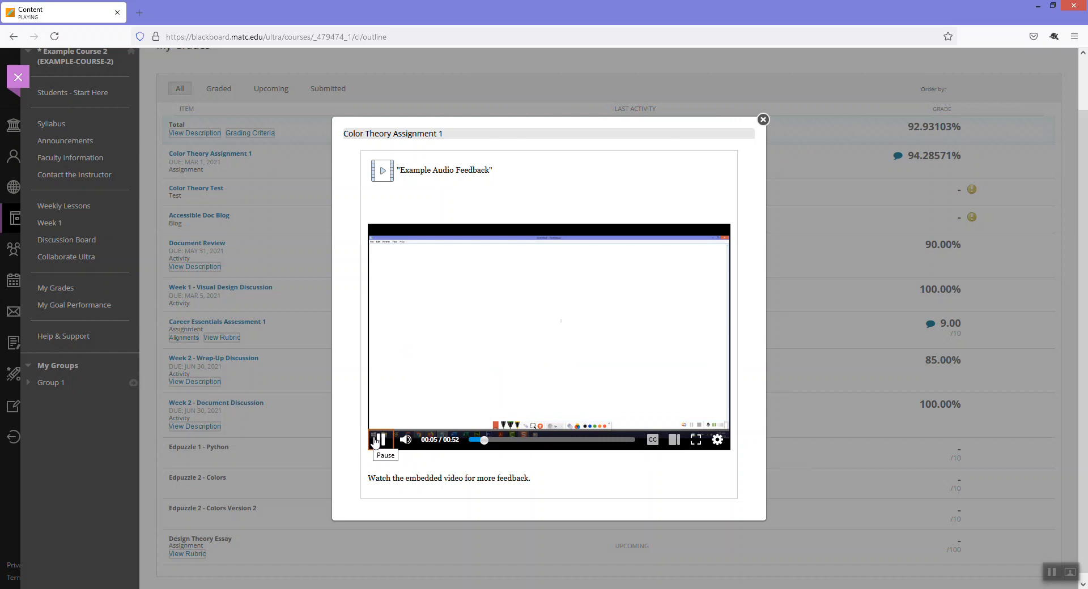
{"action": "left_click", "coordinate": [375, 442]}
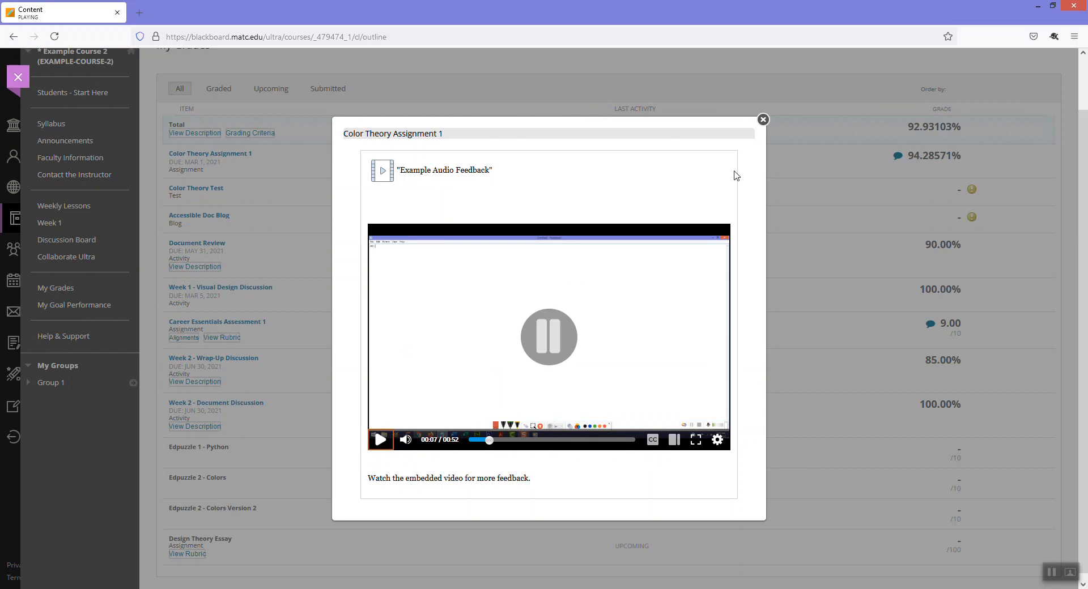
{"action": "left_click", "coordinate": [761, 120]}
{"action": "left_click", "coordinate": [12, 81]}
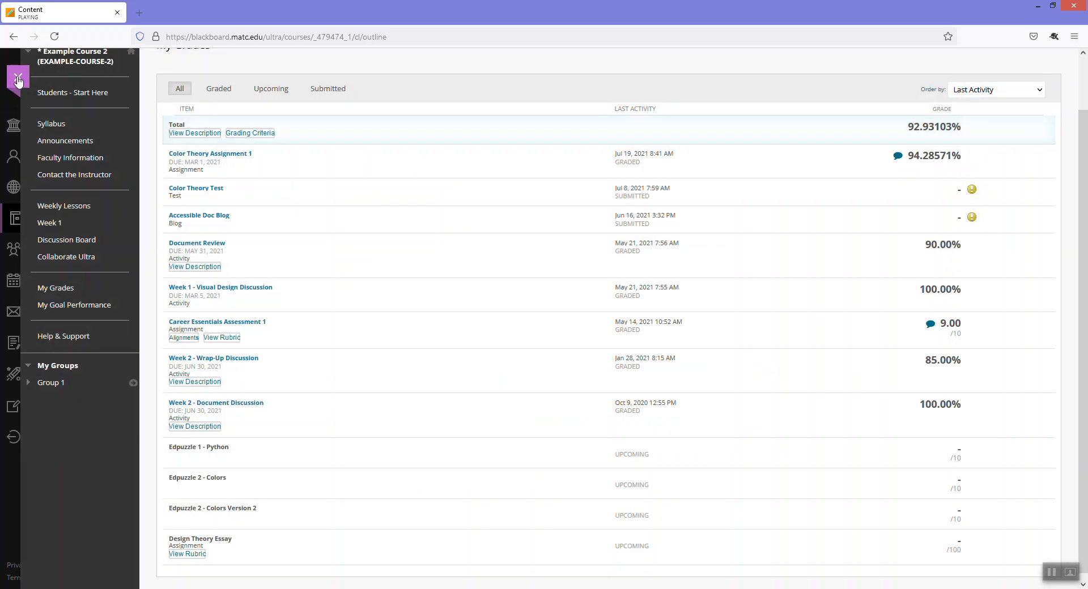
Sign out and choose the other test student's saved username at login
{"action": "left_click", "coordinate": [57, 437]}
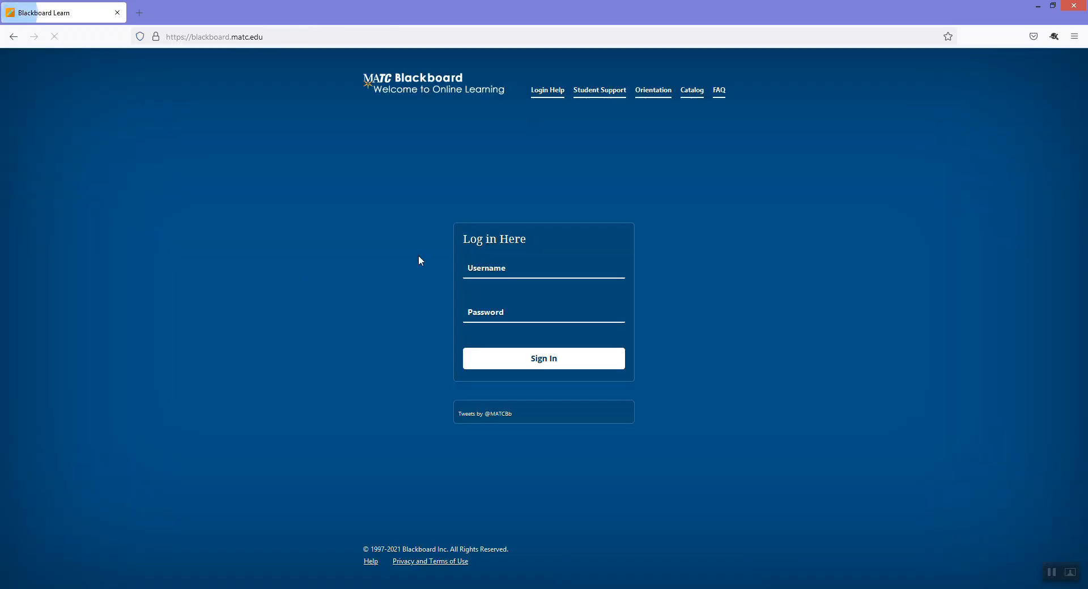
{"action": "left_click", "coordinate": [516, 223]}
{"action": "type", "text": "tes"}
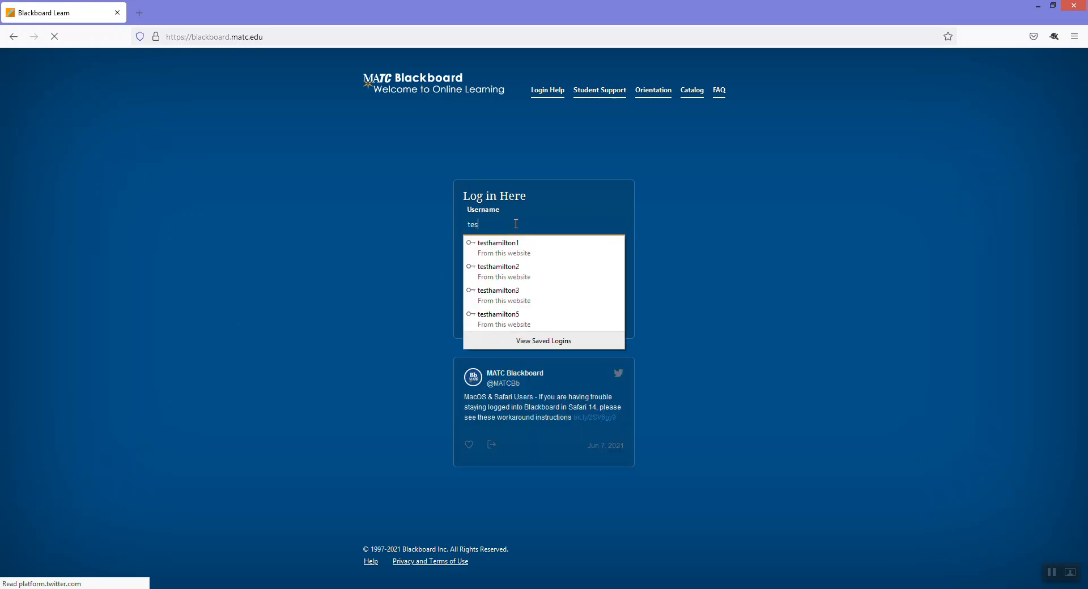
{"action": "type", "text": "thamilton2"}
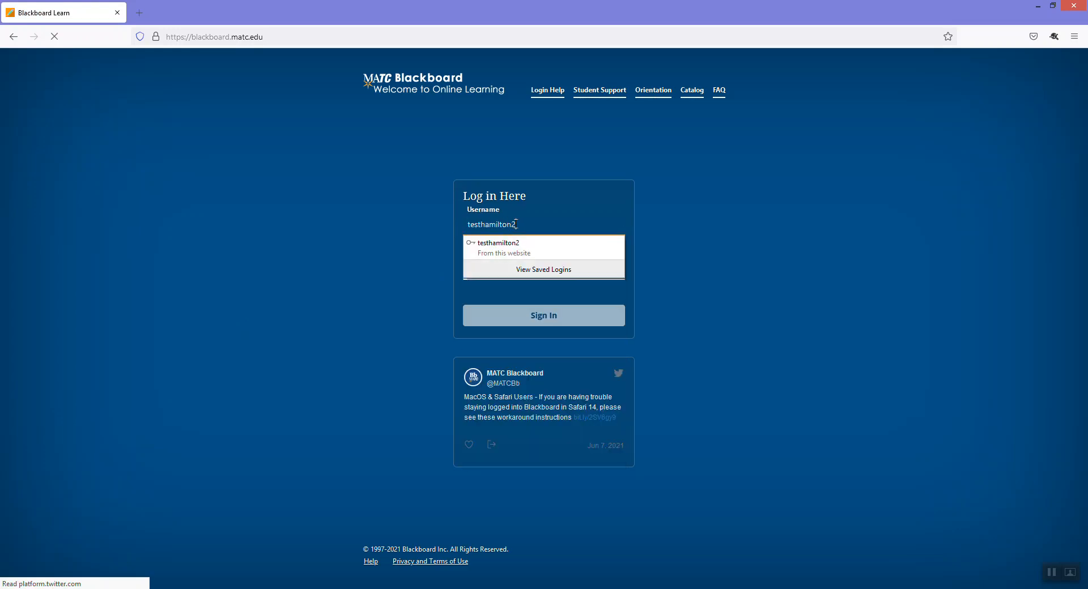
{"action": "key", "text": "Down"}
{"action": "key", "text": "Return"}
Enter the account password, log in, and open Example Course 1 from Courses
{"action": "key", "text": "Tab"}
{"action": "key", "text": "BackSpace"}
{"action": "key", "text": "BackSpace"}
{"action": "key", "text": "BackSpace"}
{"action": "type", "text": "•••••"}
{"action": "key", "text": "Return"}
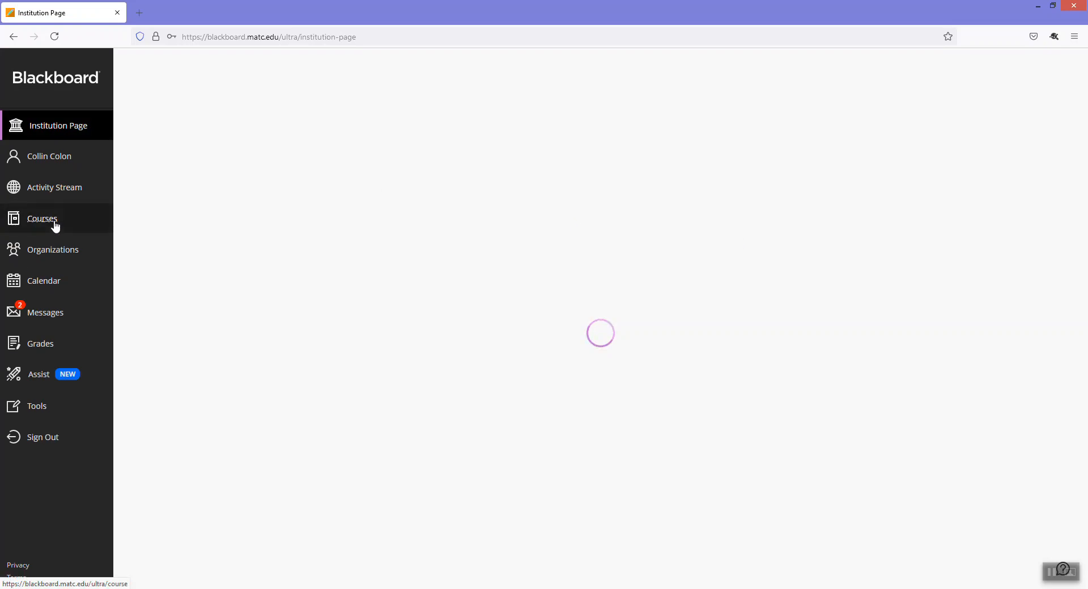
{"action": "left_click", "coordinate": [55, 226]}
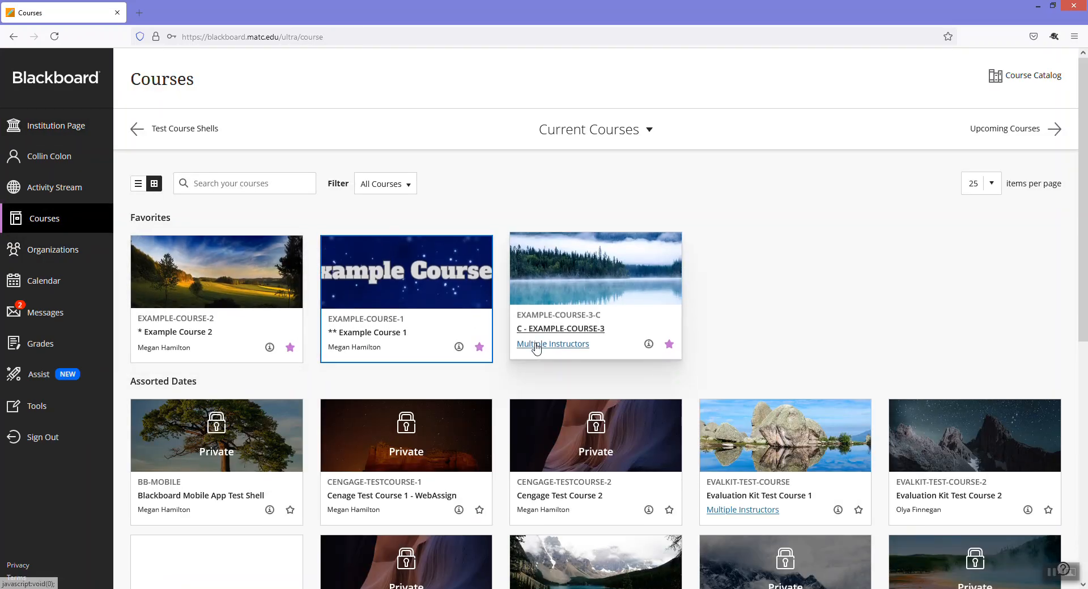
{"action": "left_click", "coordinate": [538, 349]}
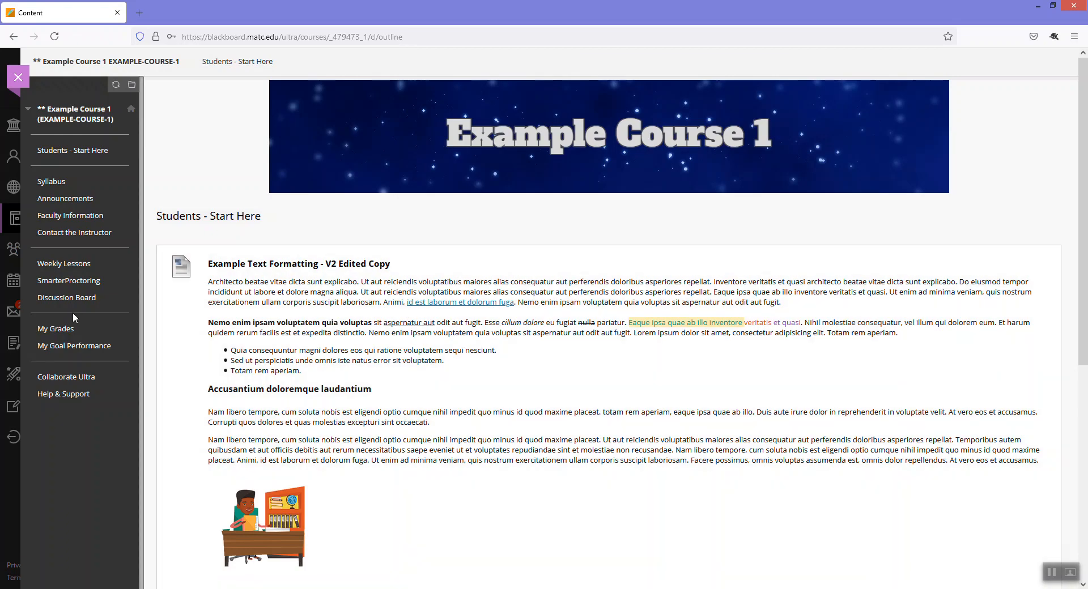
Open Assignment 1's feedback in My Grades, resume the video from 00:15, and pause it
{"action": "left_click", "coordinate": [64, 334]}
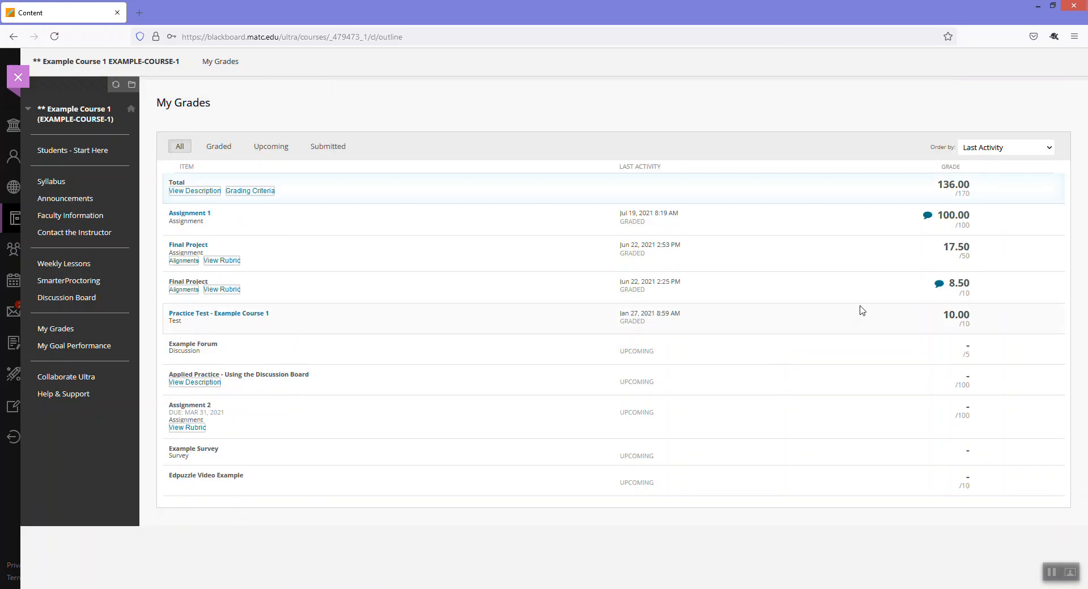
{"action": "left_click", "coordinate": [927, 216]}
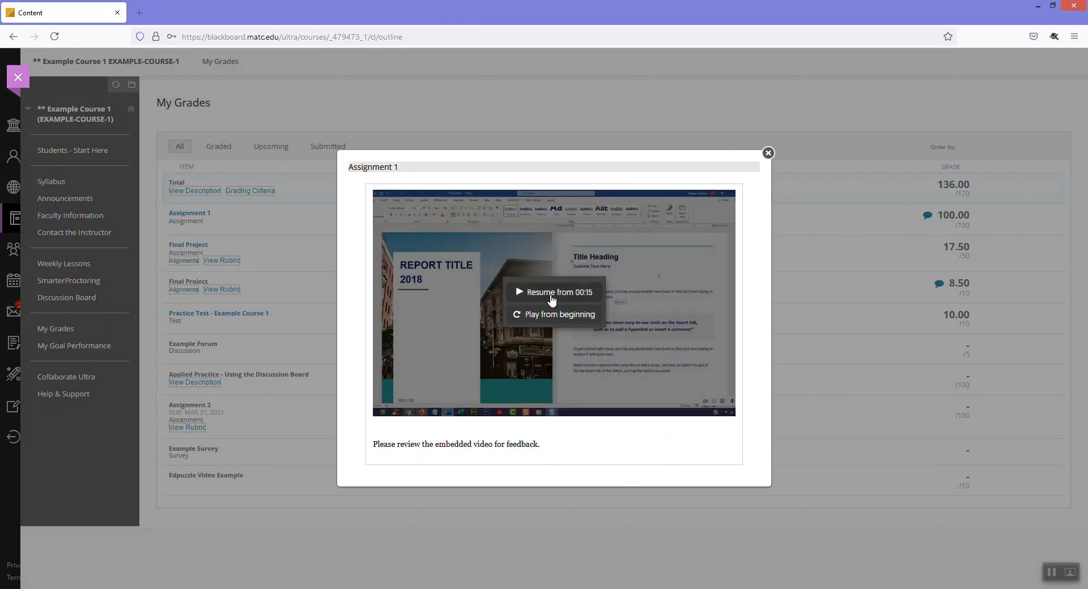
{"action": "left_click", "coordinate": [553, 295]}
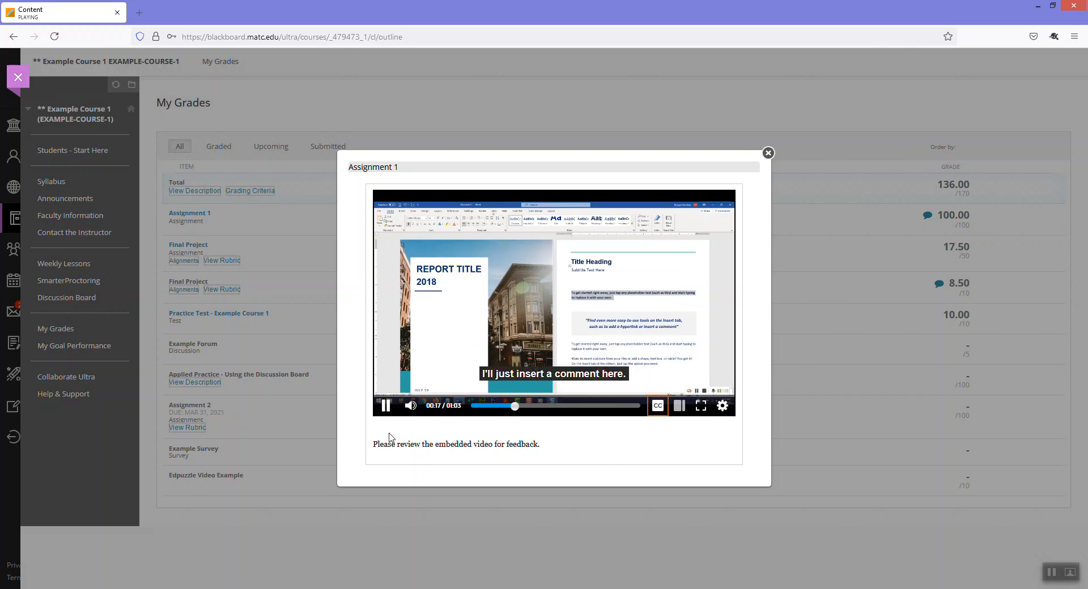
{"action": "left_click", "coordinate": [385, 406]}
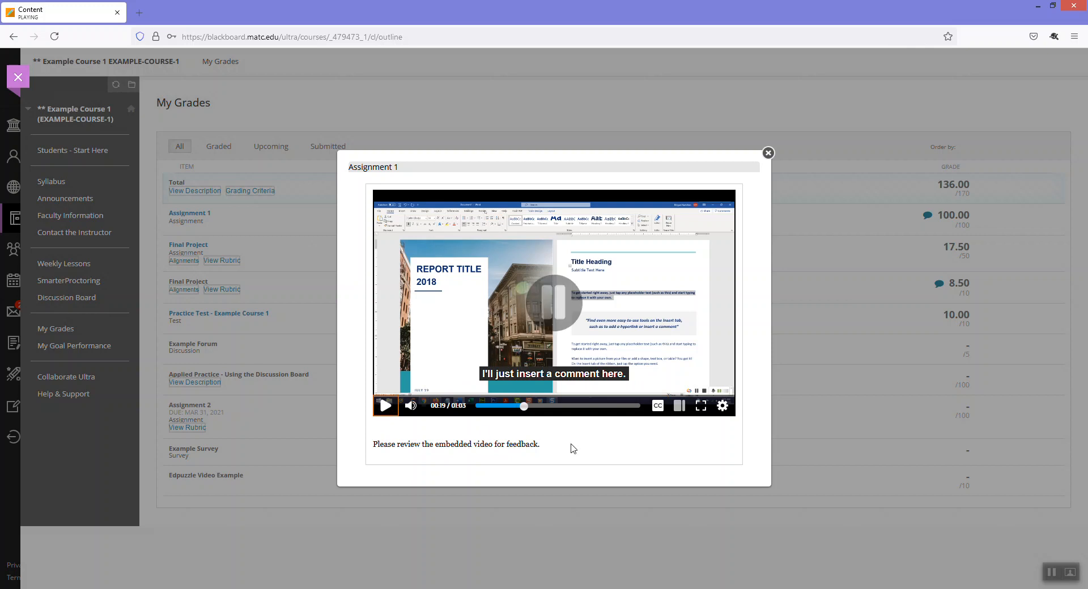